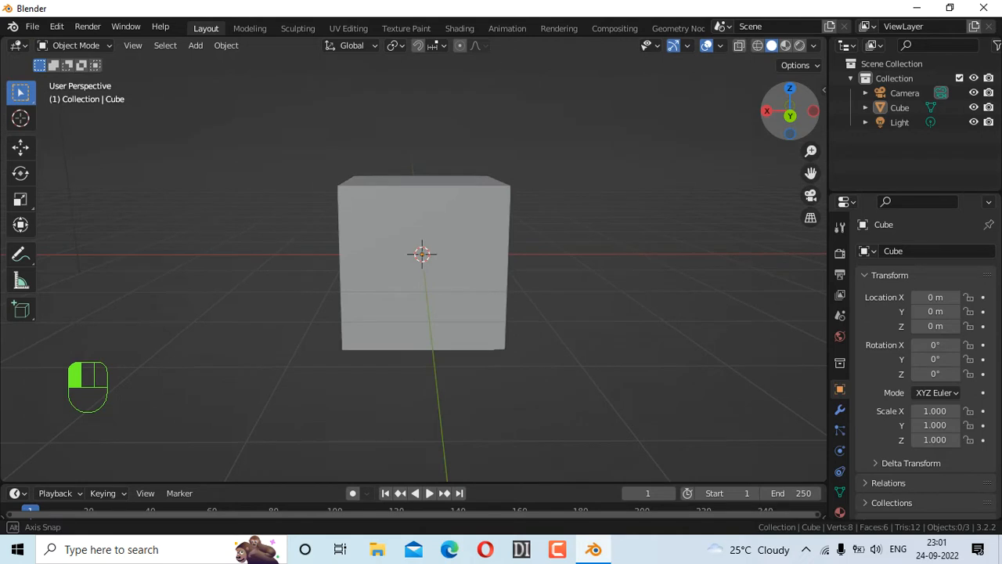
Step: Sketch a large oval with a smaller rounded shape below it beside the cube, using the Annotate tool
drag(779, 114, 755, 136)
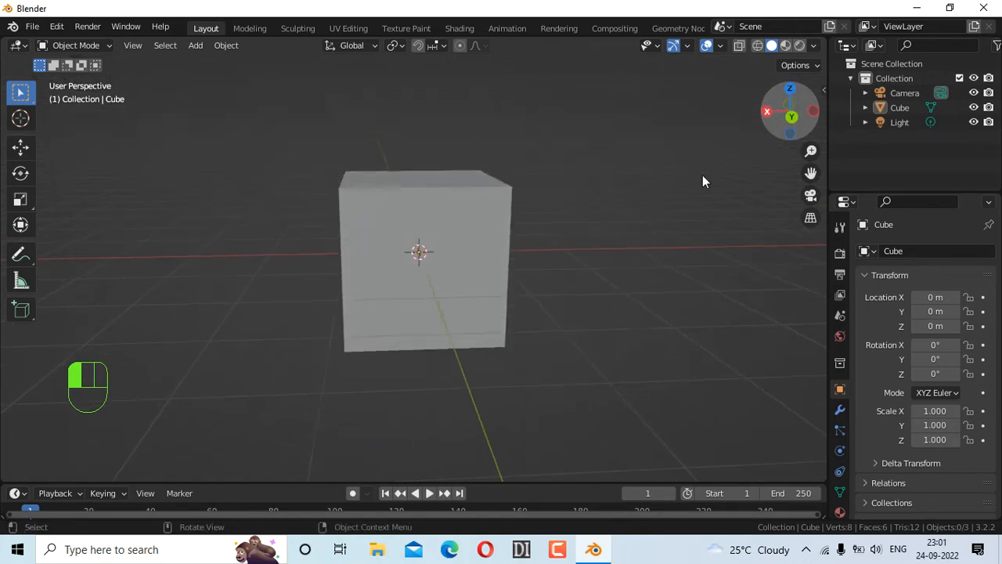
scroll(398, 345, up, 2)
mouse_move(752, 128)
mouse_down()
mouse_move(775, 124)
mouse_move(761, 122)
mouse_up()
click(31, 255)
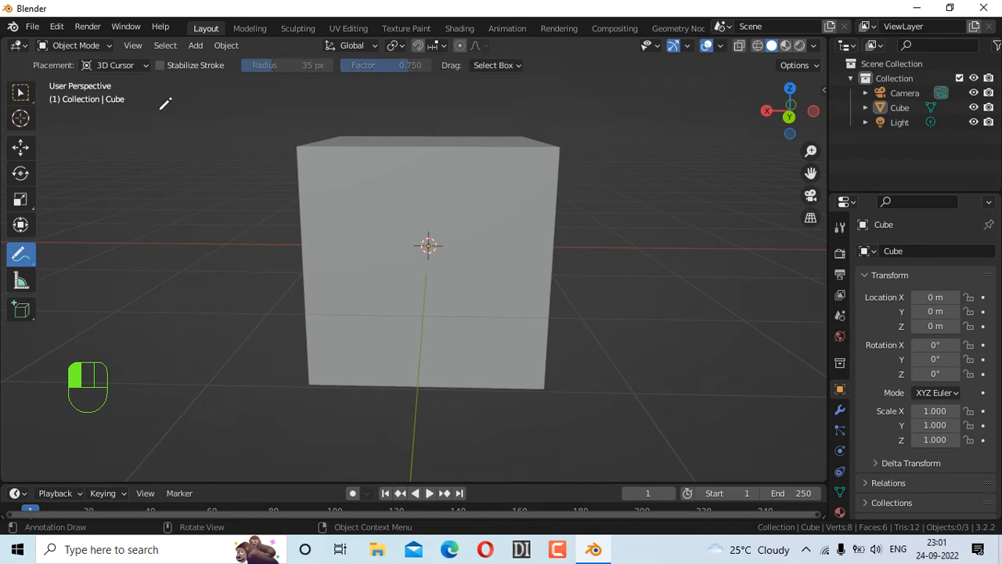
mouse_move(699, 121)
mouse_down()
mouse_move(653, 185)
mouse_move(748, 127)
mouse_move(662, 133)
mouse_up()
mouse_move(616, 185)
mouse_down()
mouse_move(608, 212)
mouse_move(689, 217)
mouse_move(695, 185)
mouse_up()
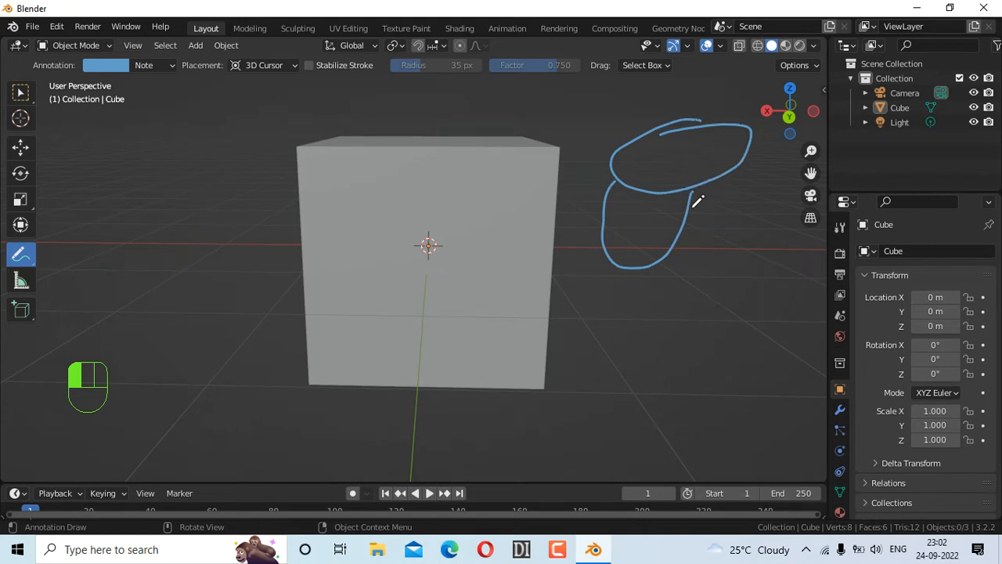
drag(695, 185, 713, 226)
Step: Undo all the annotation strokes drawn beside and on the cube
key(ctrl+z)
key(ctrl+z)
key(ctrl+z)
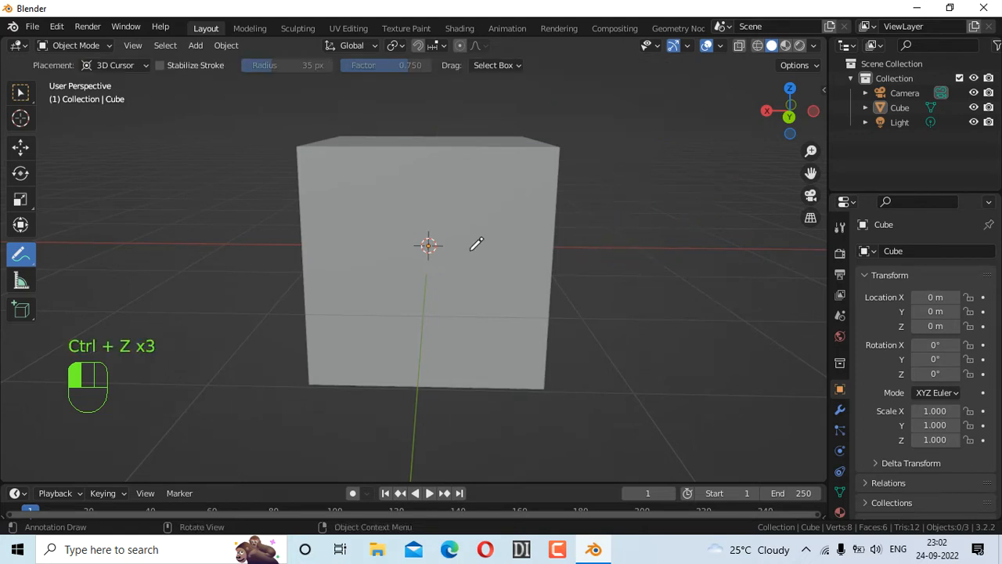
click(436, 217)
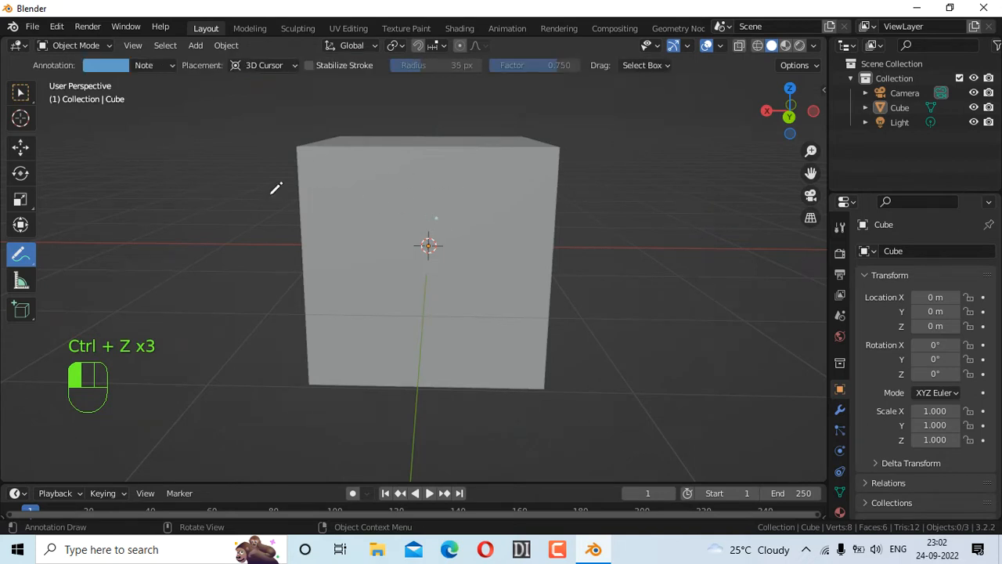
key(ctrl+z)
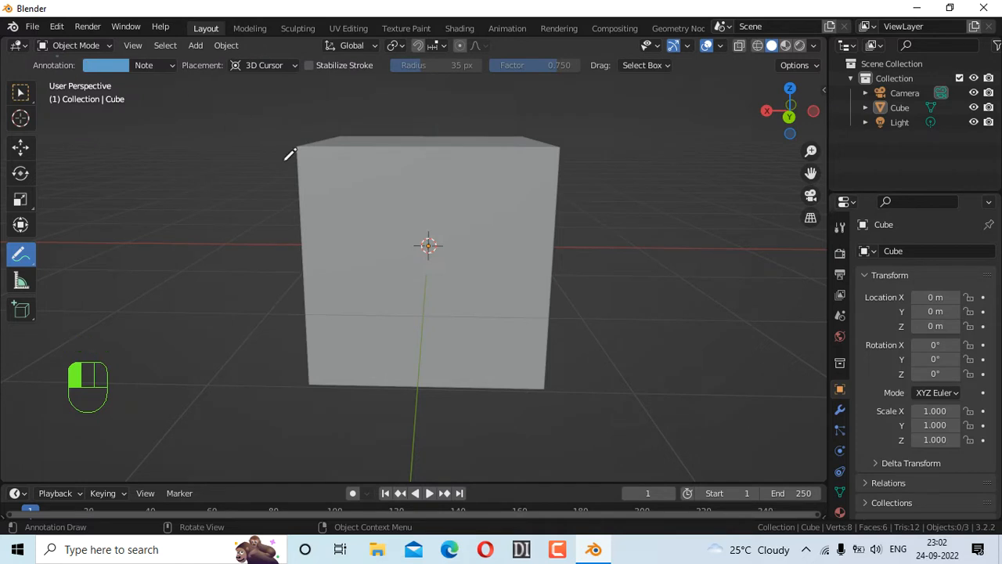
key(ctrl+z)
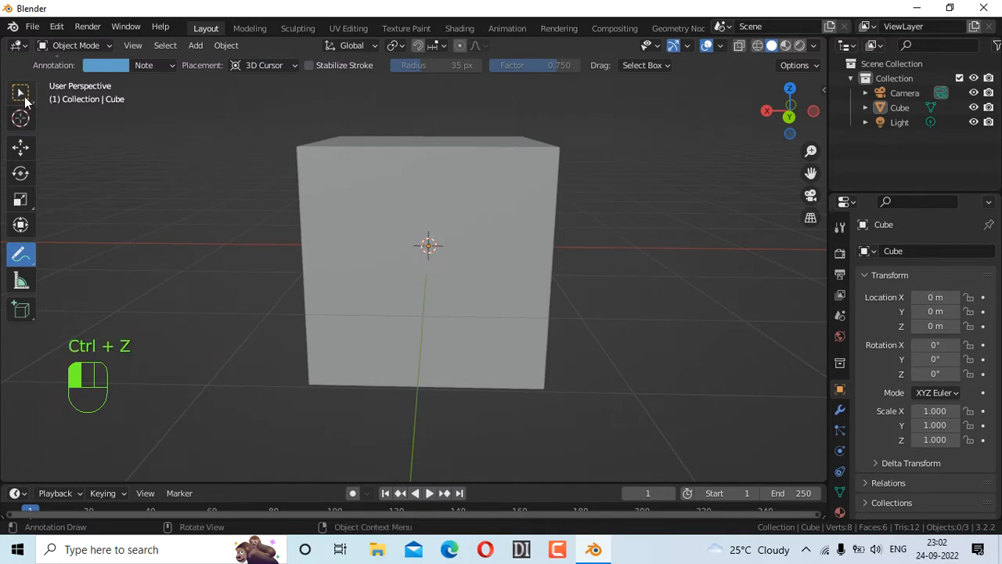
Step: Select the cube and add a Subdivision Surface modifier to it
click(25, 97)
click(367, 186)
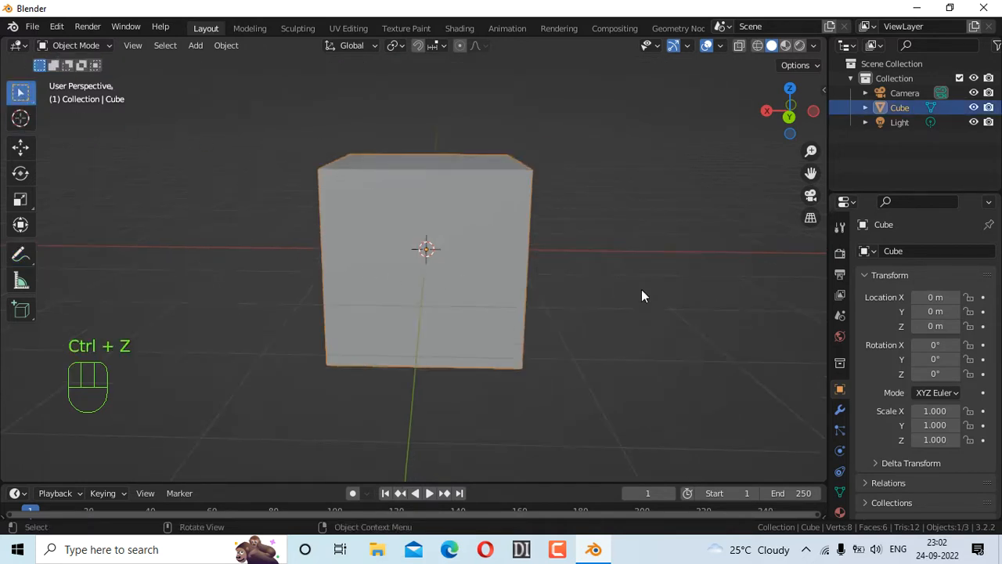
click(840, 410)
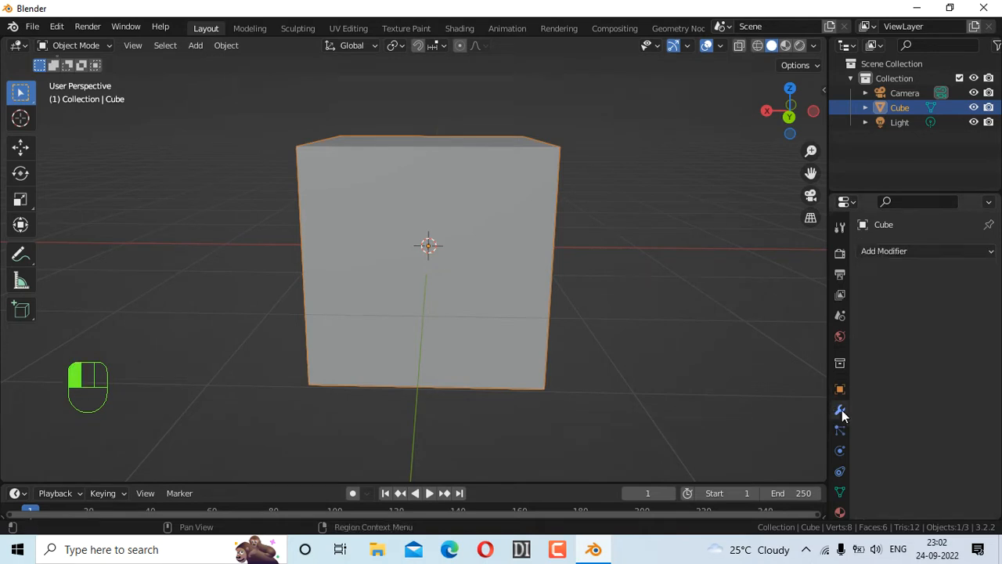
click(879, 251)
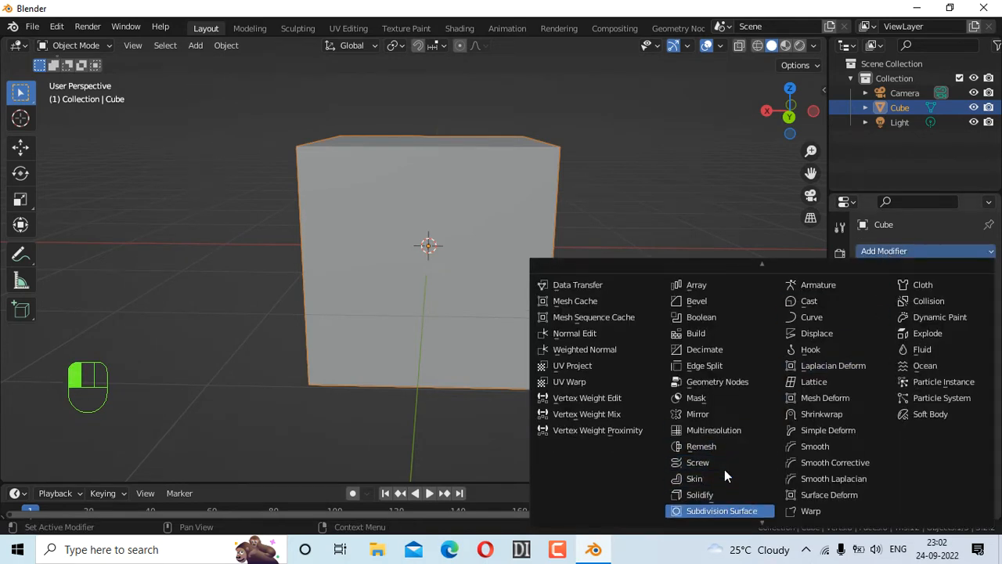
click(723, 511)
Step: Set the Subdivision modifier's viewport levels to 2 and turn off Optimal Display
scroll(488, 254, up, 3)
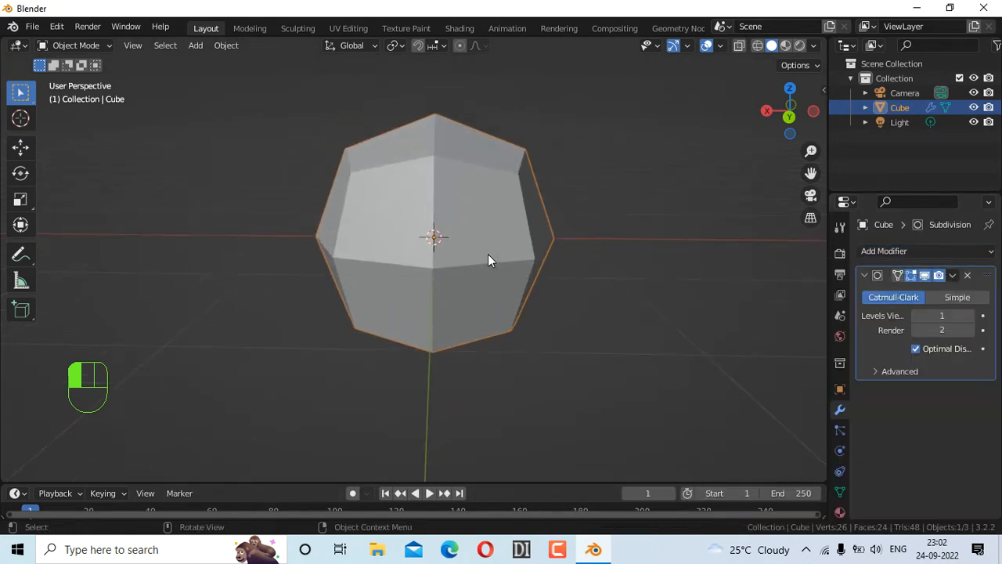
scroll(488, 254, down, 2)
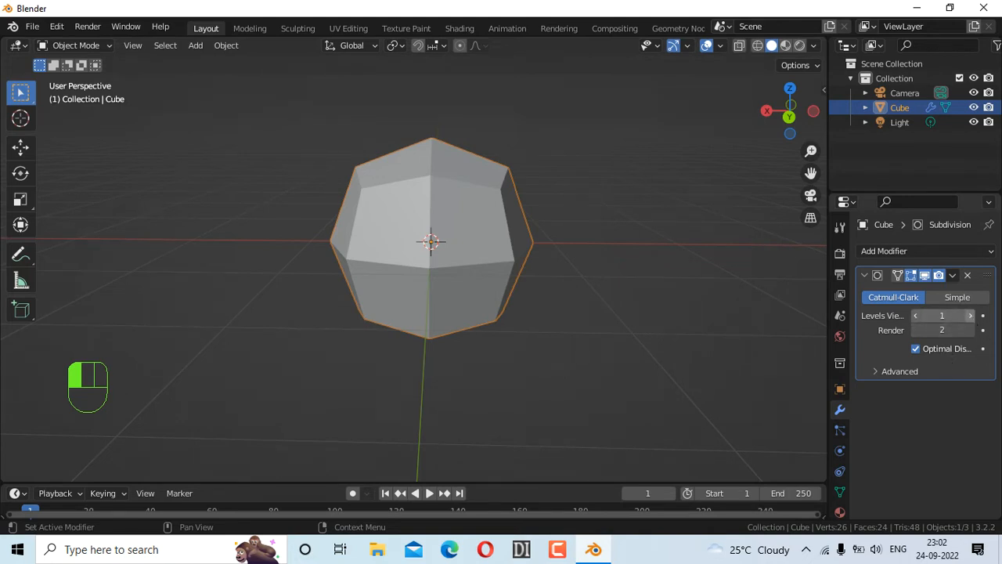
click(969, 315)
click(916, 348)
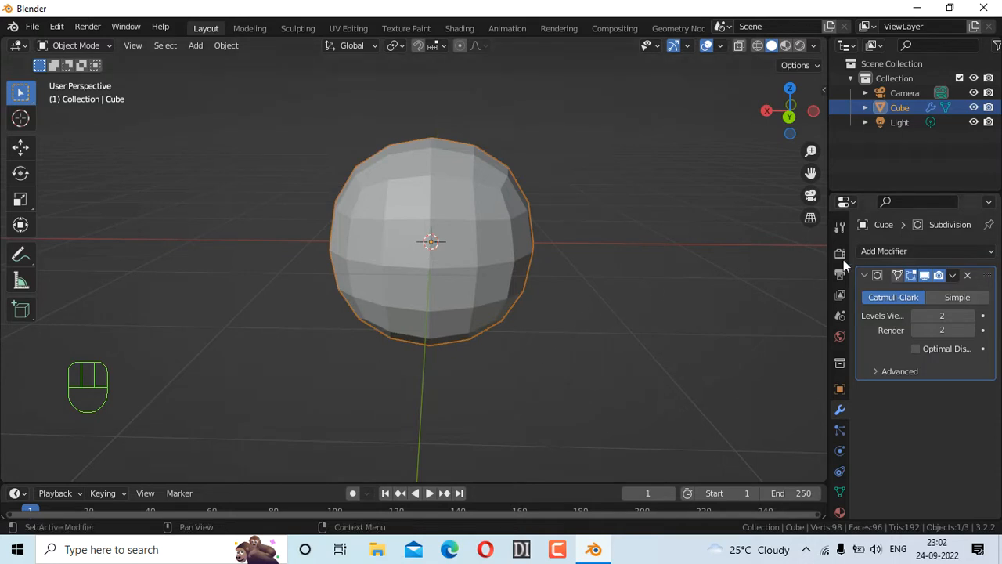
Step: Turn on the wireframe overlay in the viewport and select the subdivided cube
click(721, 46)
click(630, 294)
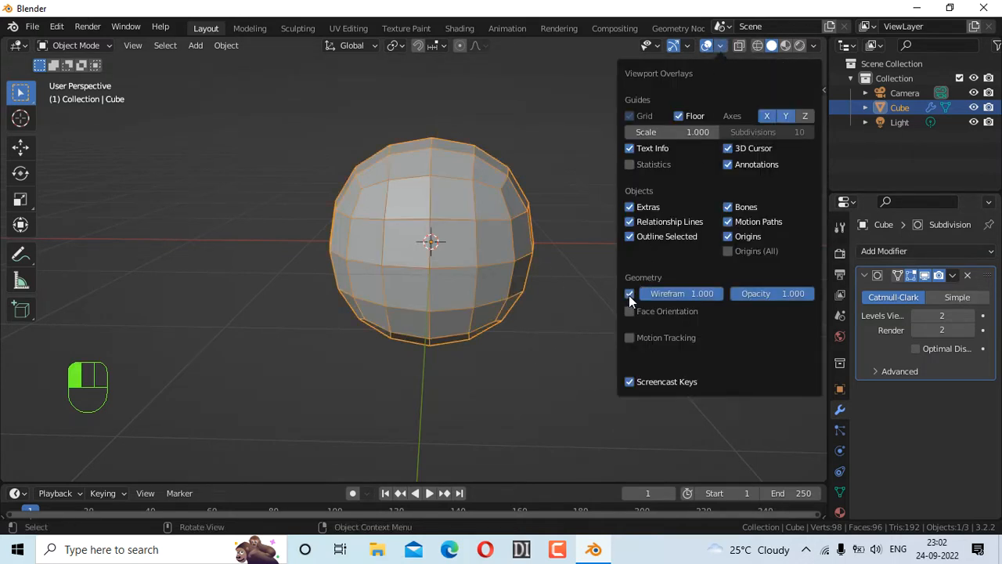
click(545, 317)
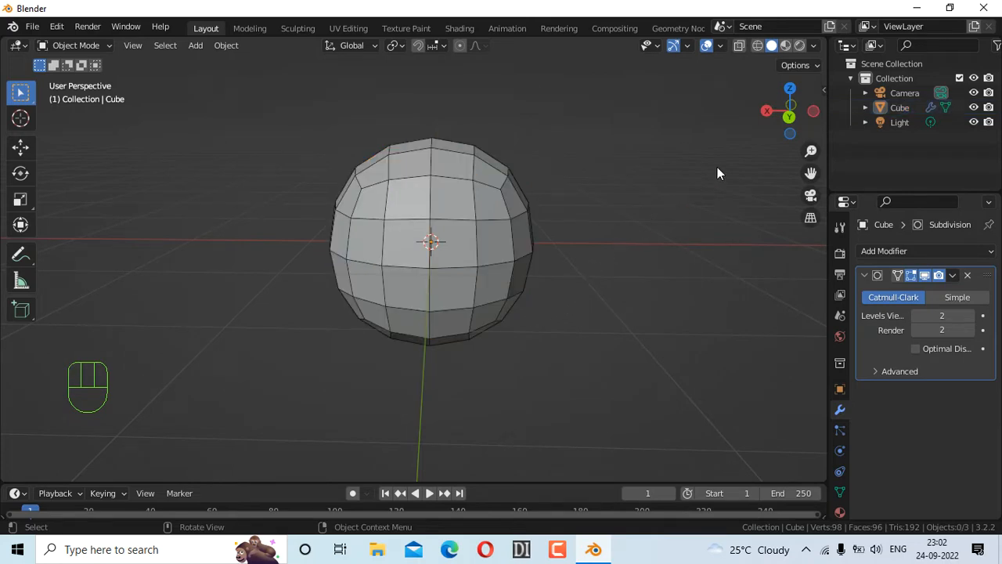
mouse_move(789, 113)
mouse_down()
mouse_move(803, 110)
mouse_move(777, 123)
mouse_up()
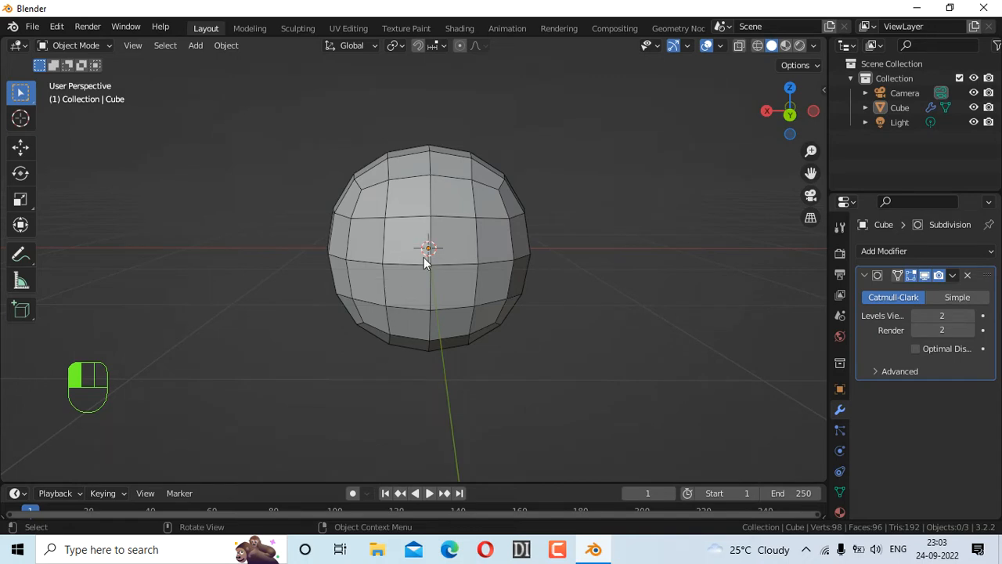
drag(778, 87, 783, 112)
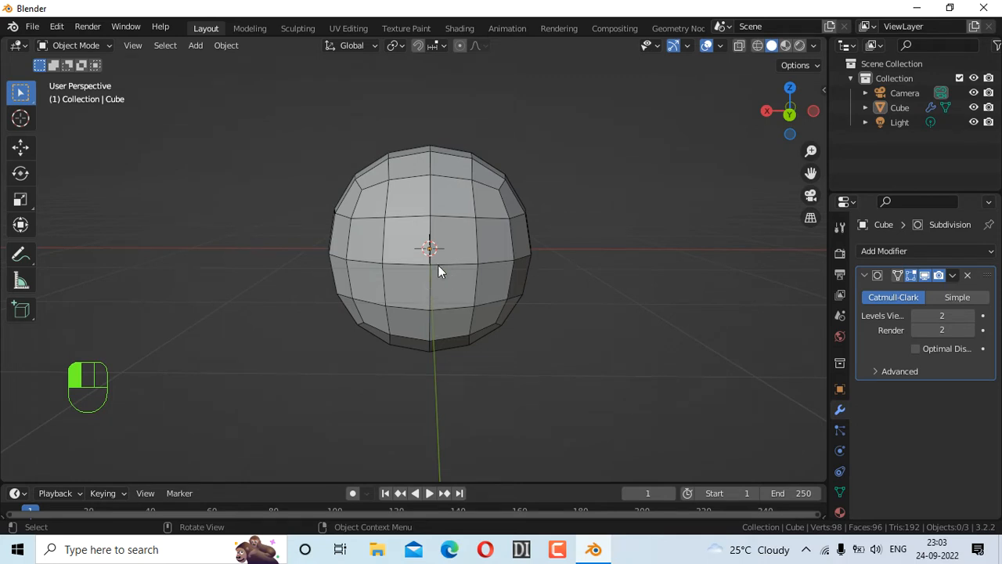
click(445, 235)
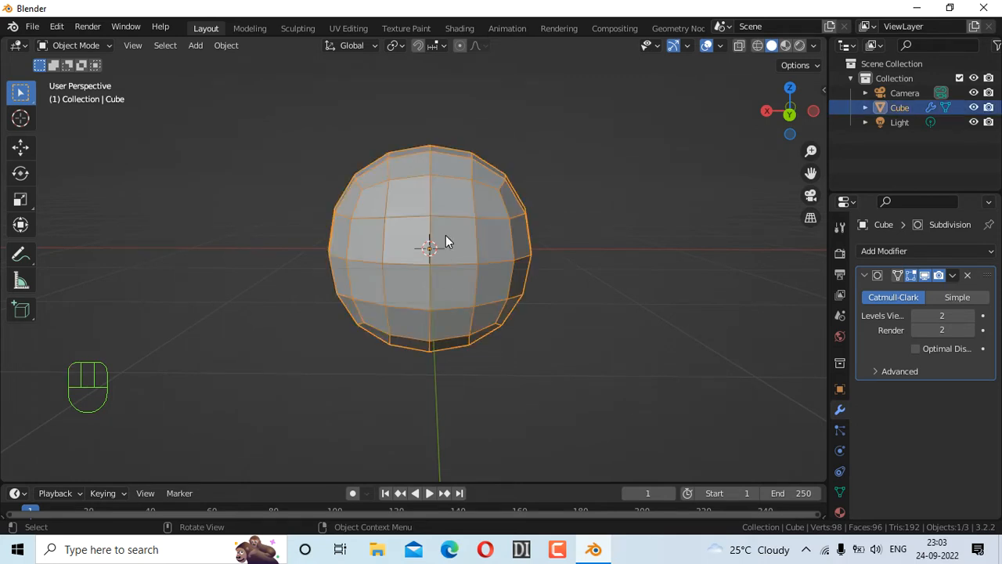
key(shift)
key(shift+d)
key(shift+d)
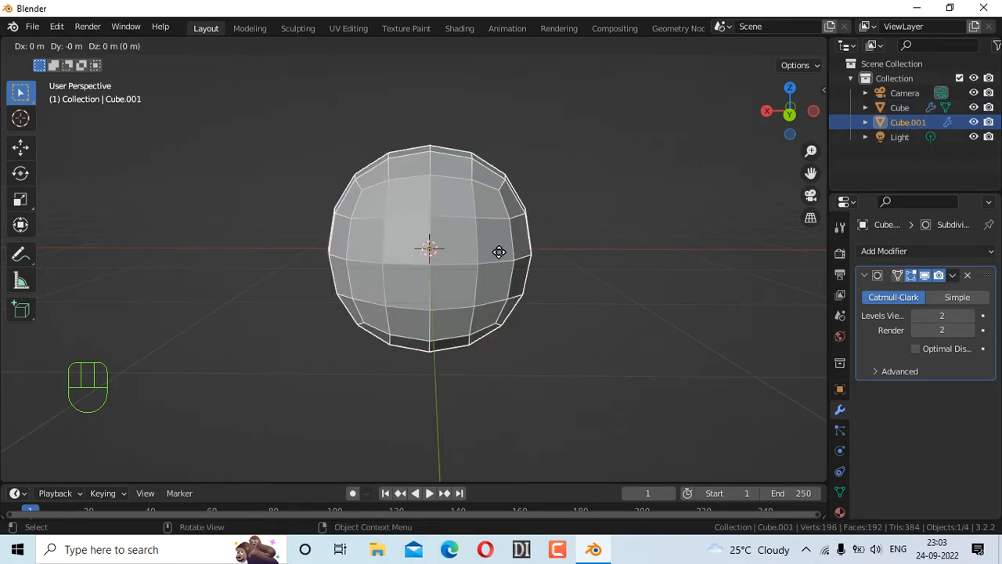
key(ctrl)
key(ctrl)
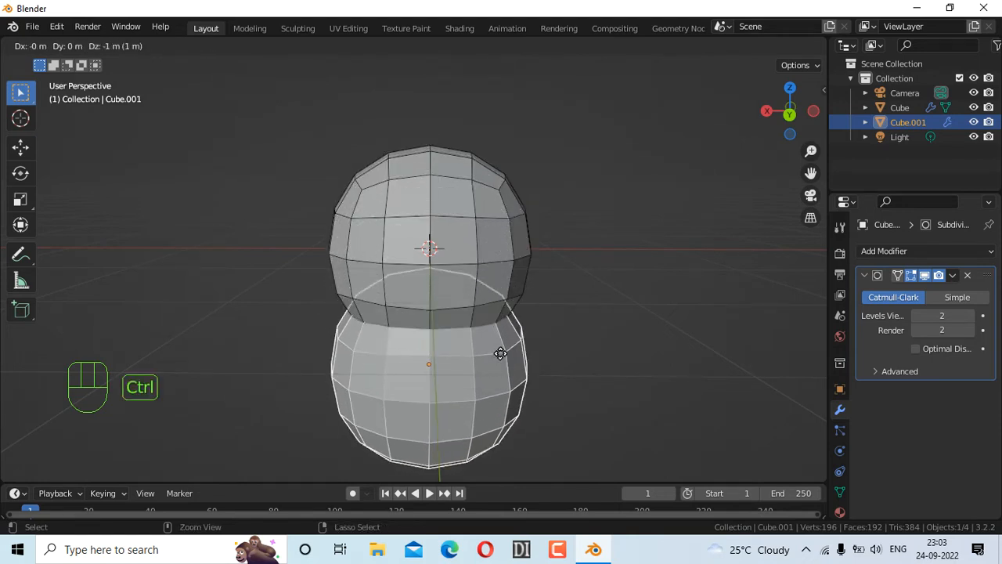
click(500, 353)
key(ctrl+z)
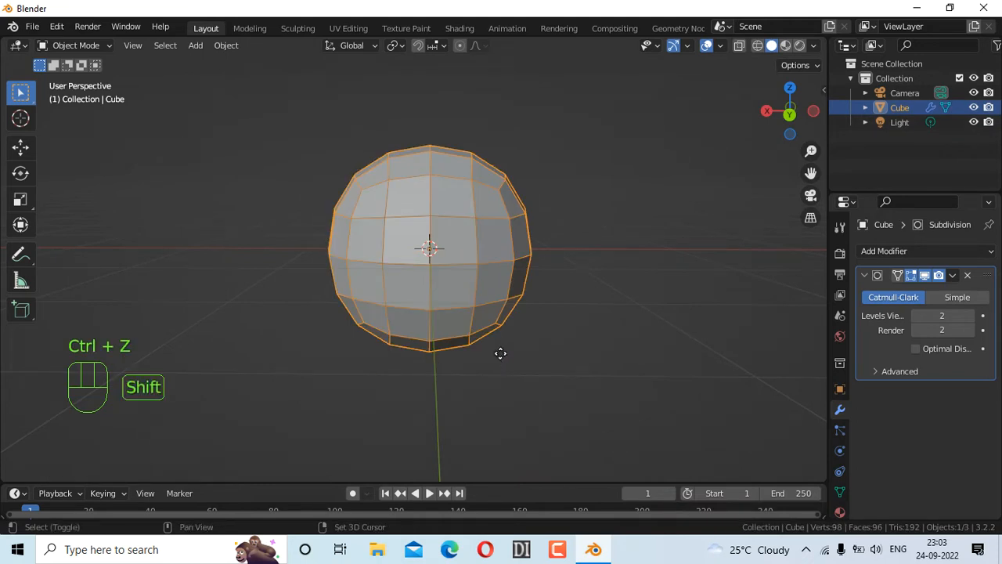
Step: Duplicate the rounded cube and move the copy straight down along Z by about 0.6 m, overlapping the original
key(shift+d)
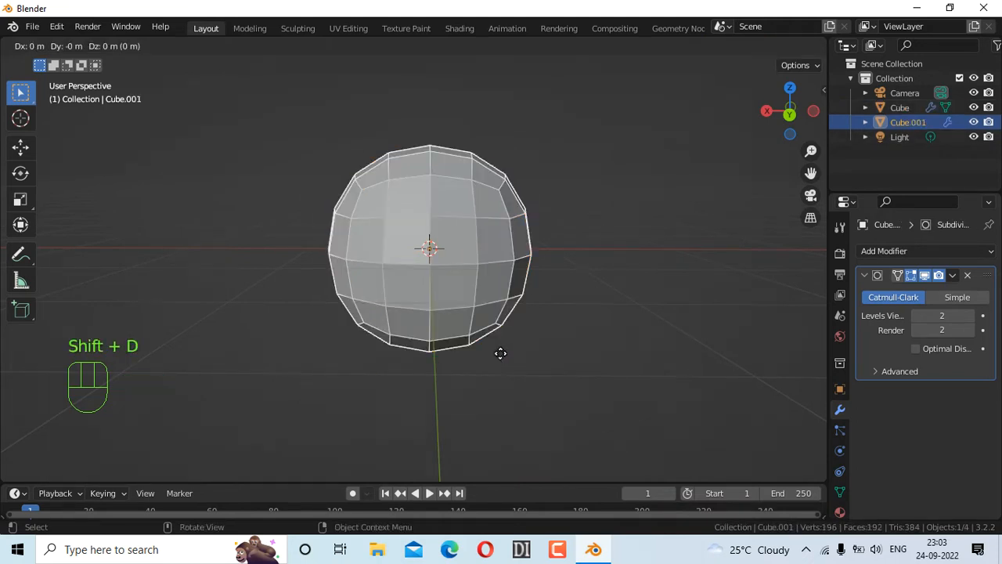
key(z)
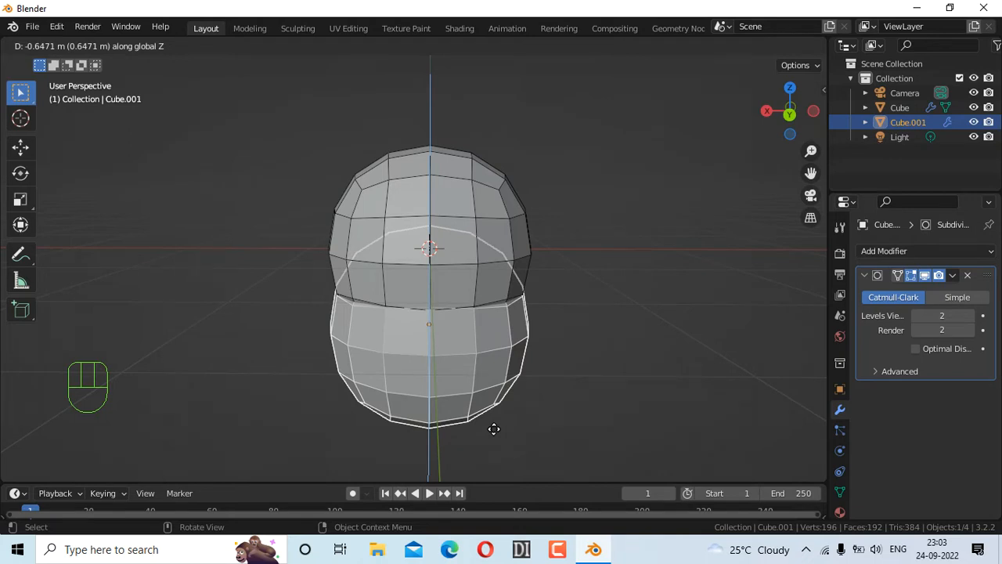
click(494, 425)
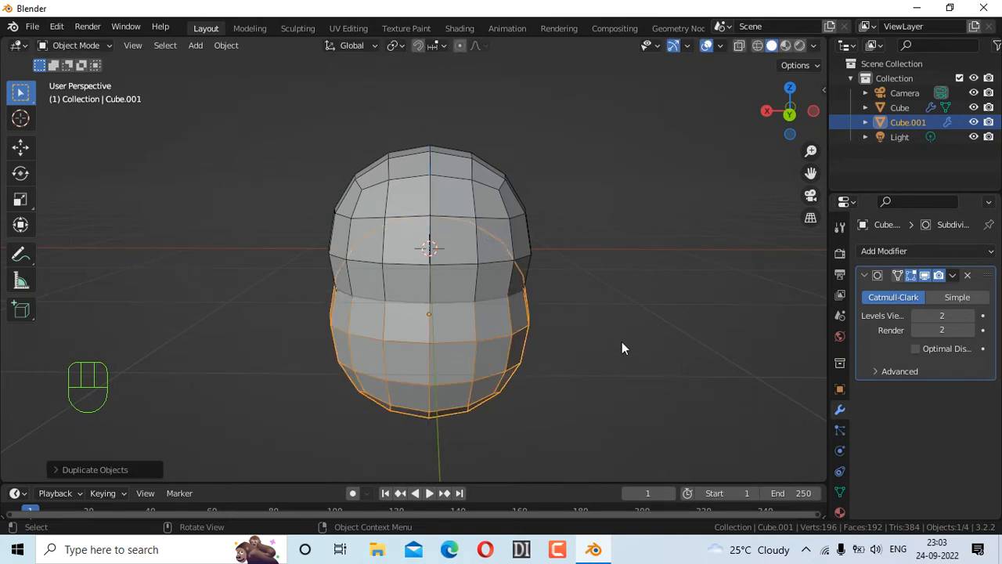
Step: Stretch the upper rounded cube along X into a wide oval, clearly wider than the lower one
click(438, 197)
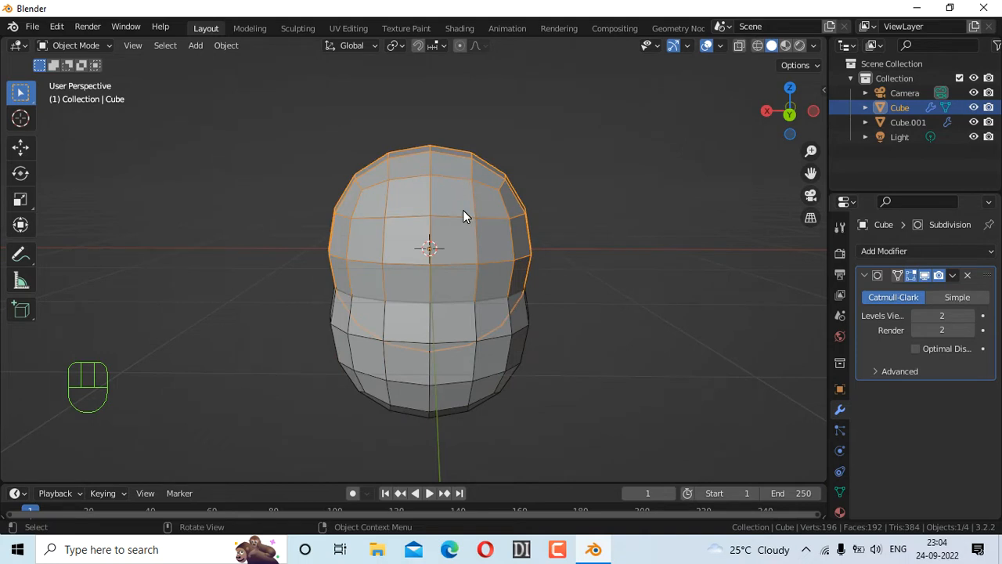
key(s)
key(x)
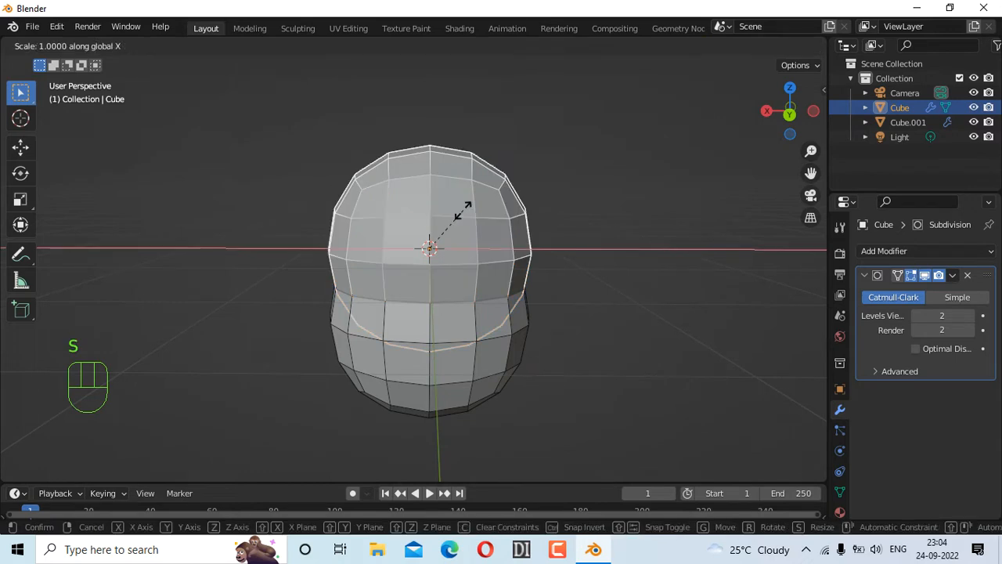
click(507, 221)
Step: Move the upper oval about 0.3 m in the negative X direction and scale it to about 0.83 along X
key(g)
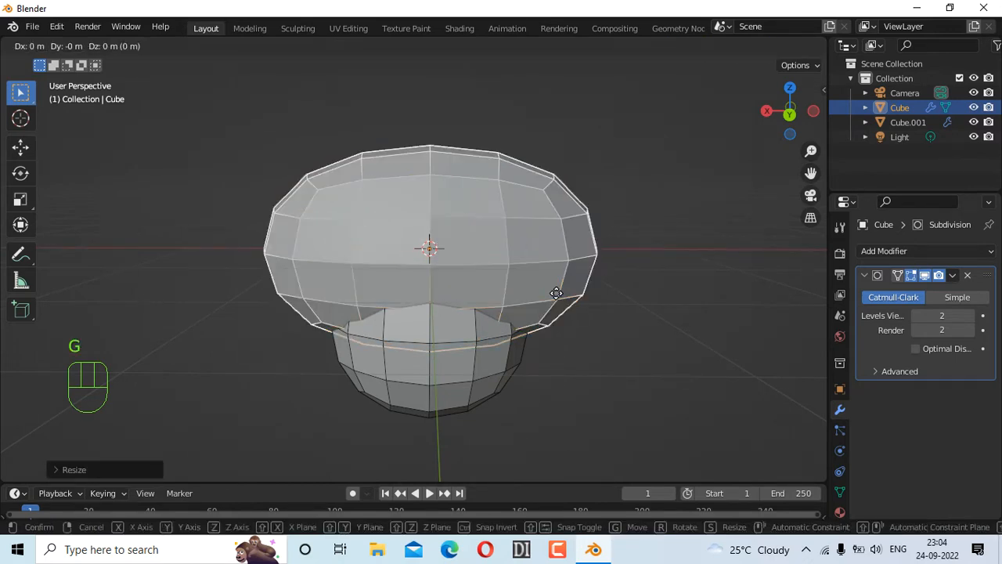
key(x)
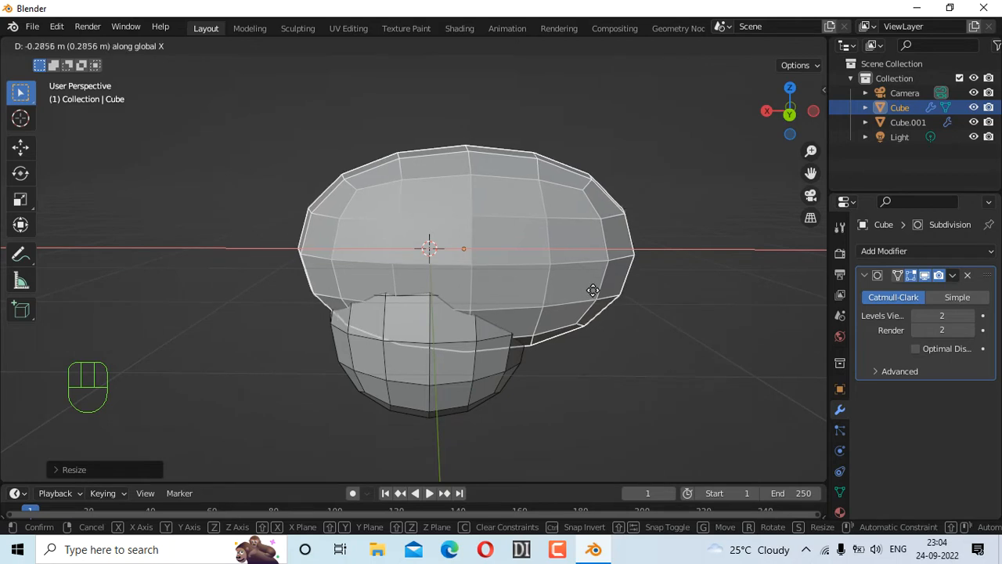
click(597, 292)
scroll(628, 285, down, 3)
scroll(628, 286, up, 3)
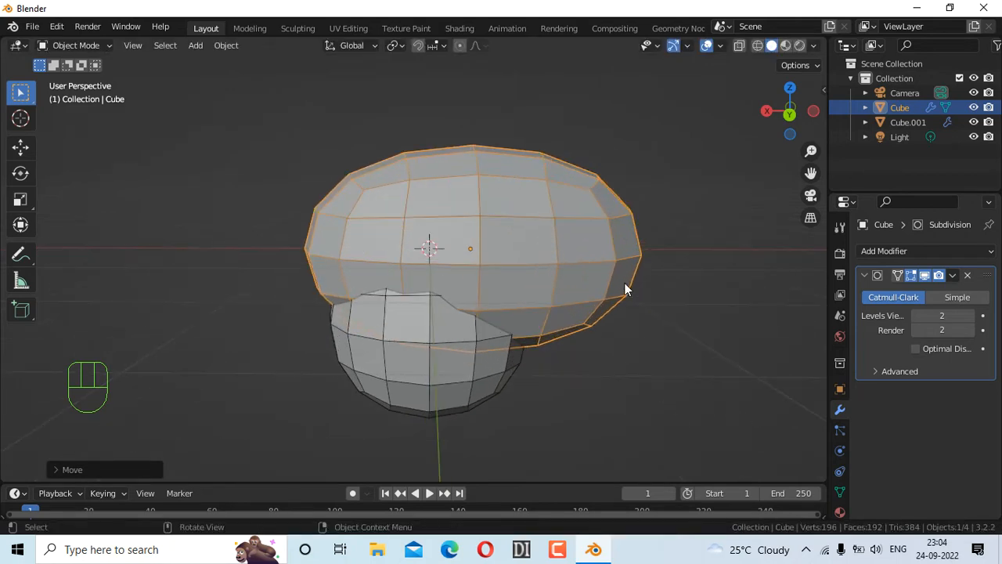
key(s)
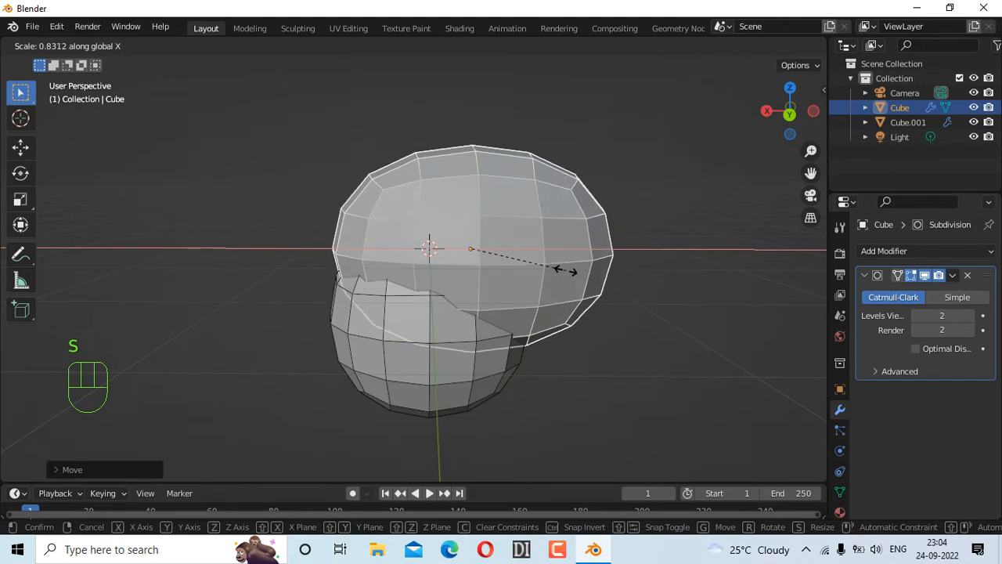
click(567, 273)
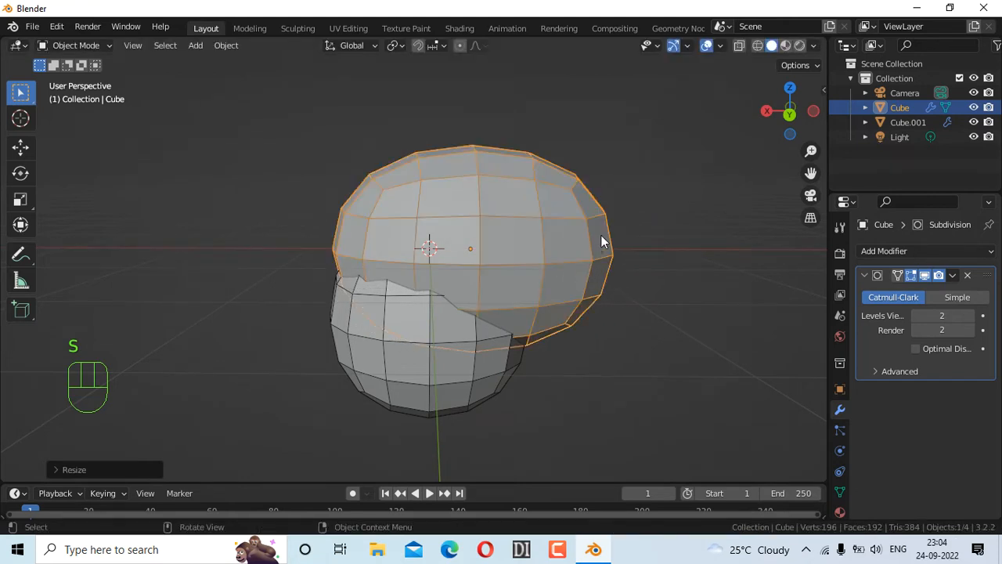
Step: Switch to the back orthographic view and join the upper oval into the lower shape as one object
click(788, 113)
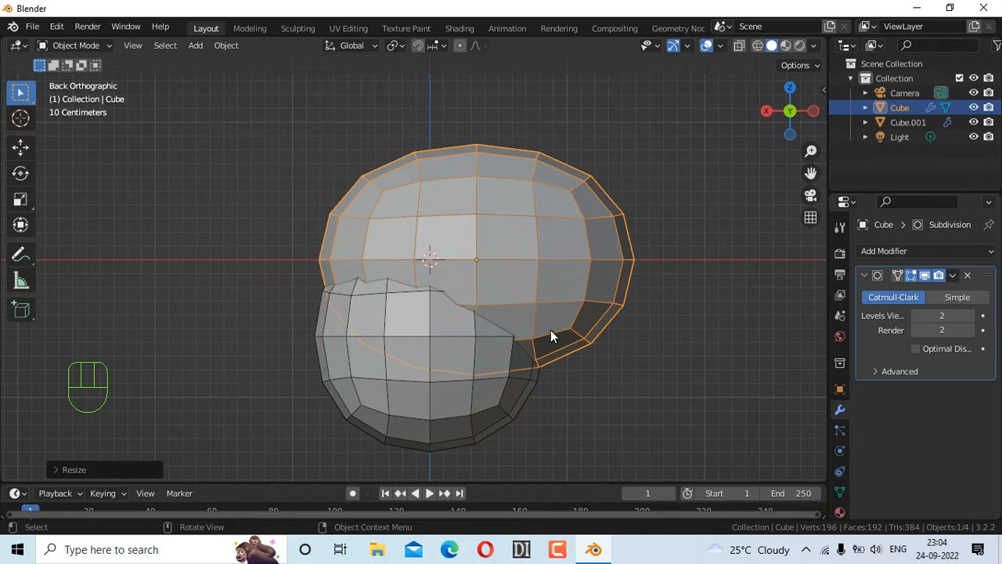
click(658, 196)
click(486, 227)
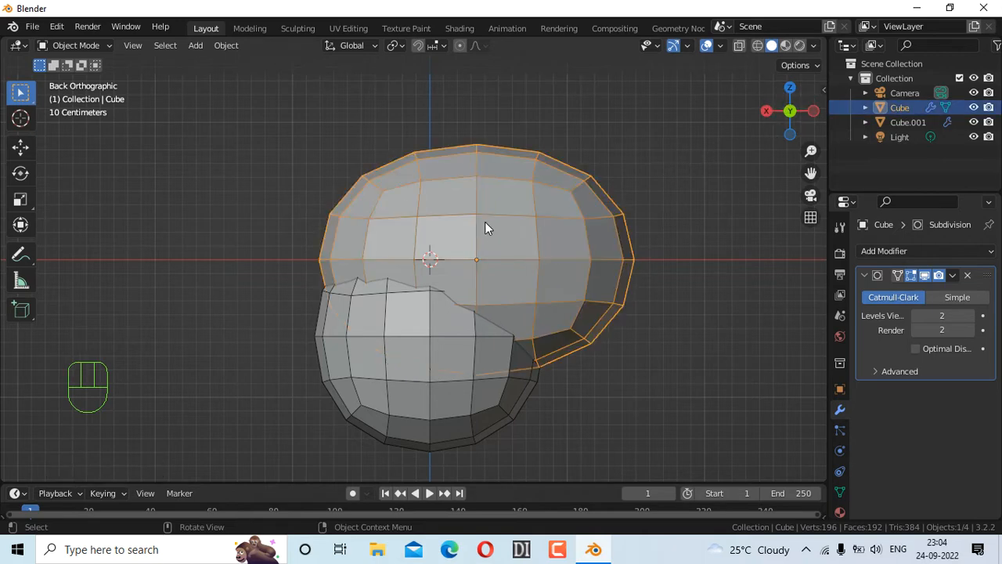
shift+click(411, 330)
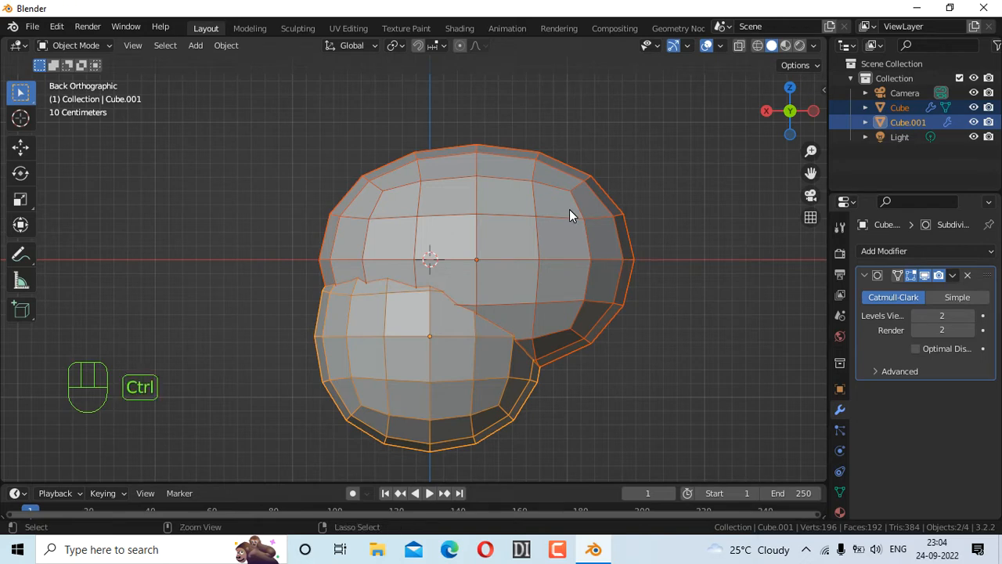
key(ctrl+j)
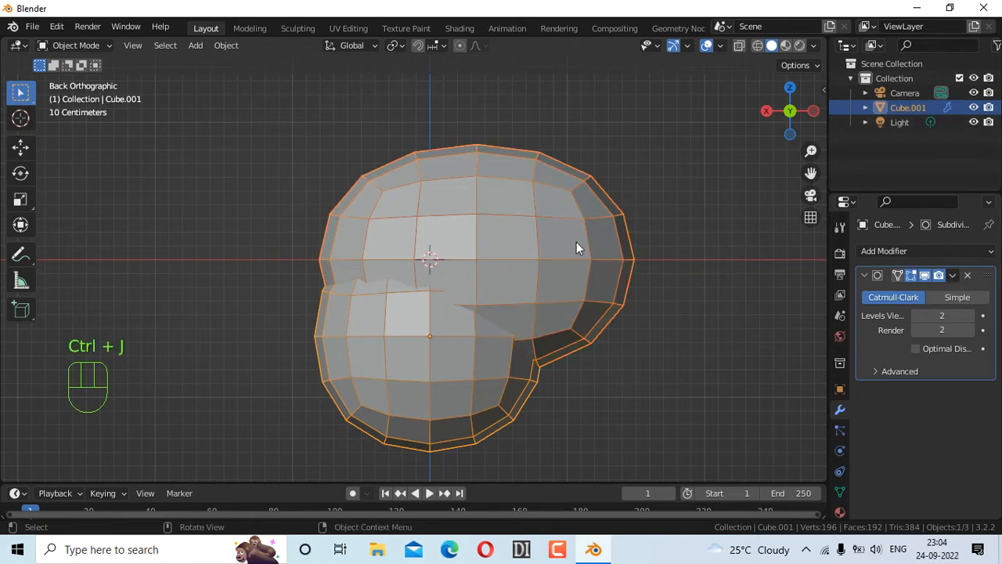
Step: Switch the joined head mesh to Sculpt Mode and enable Topology auto-masking in the sculpt options
click(640, 186)
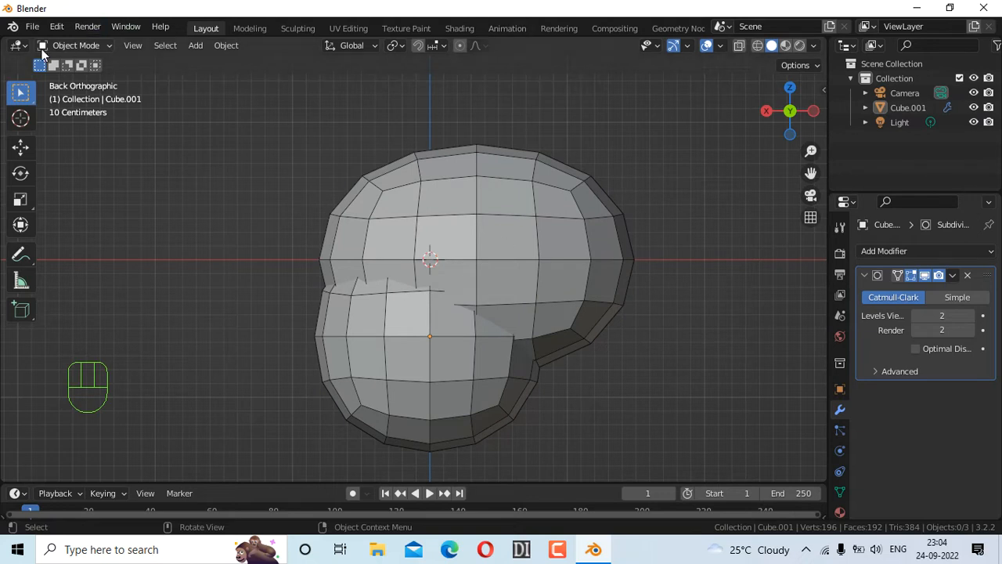
click(101, 47)
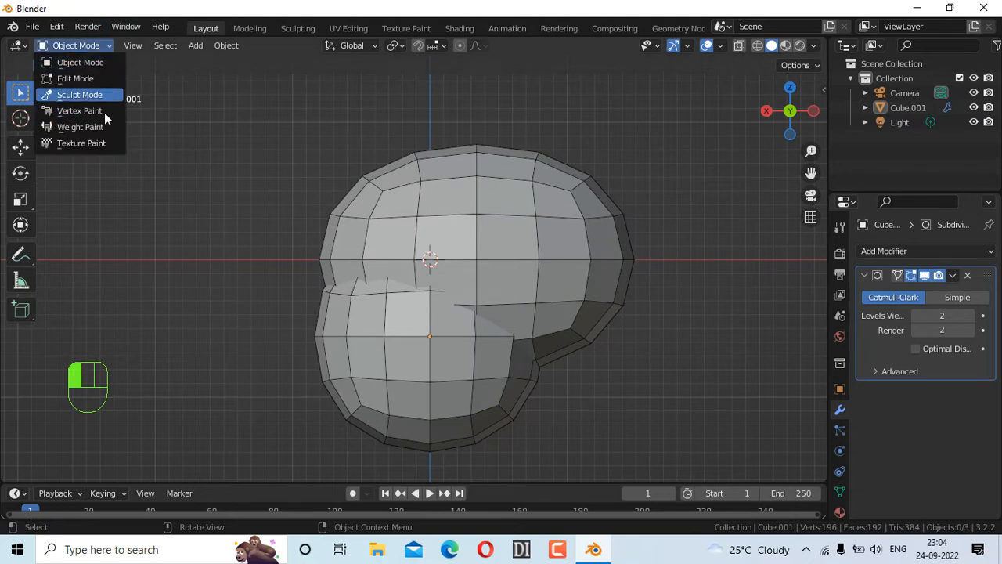
click(80, 95)
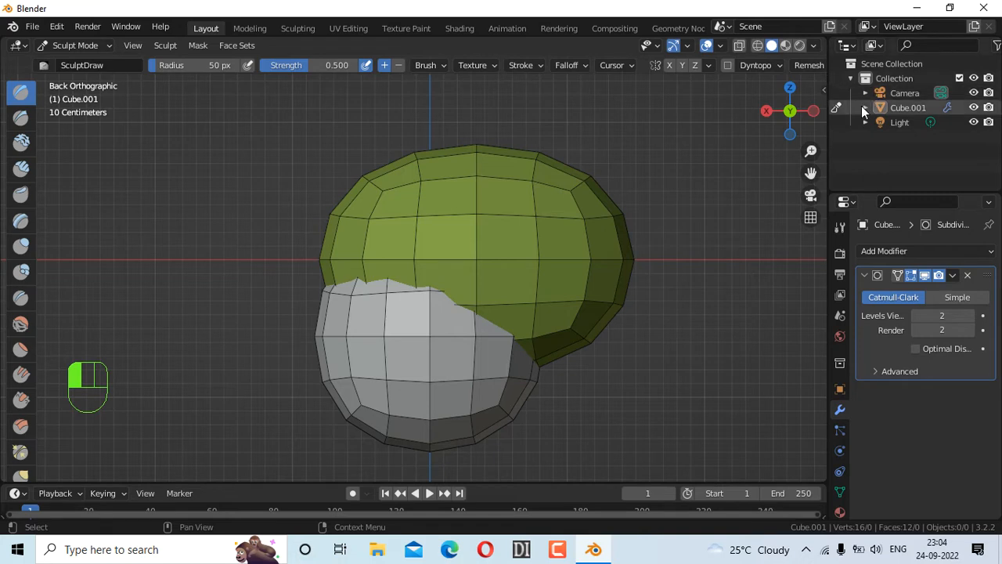
drag(828, 133, 898, 131)
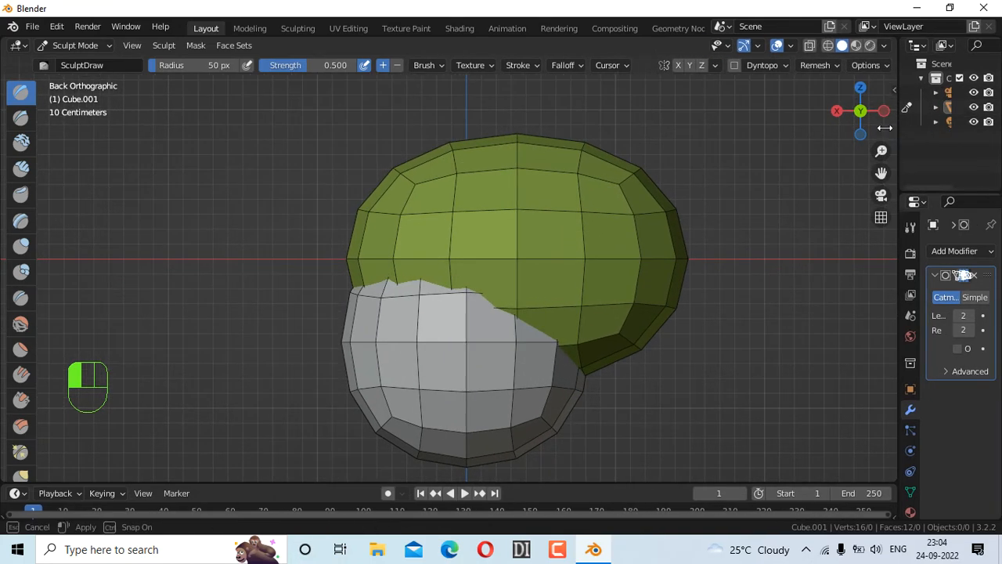
click(872, 68)
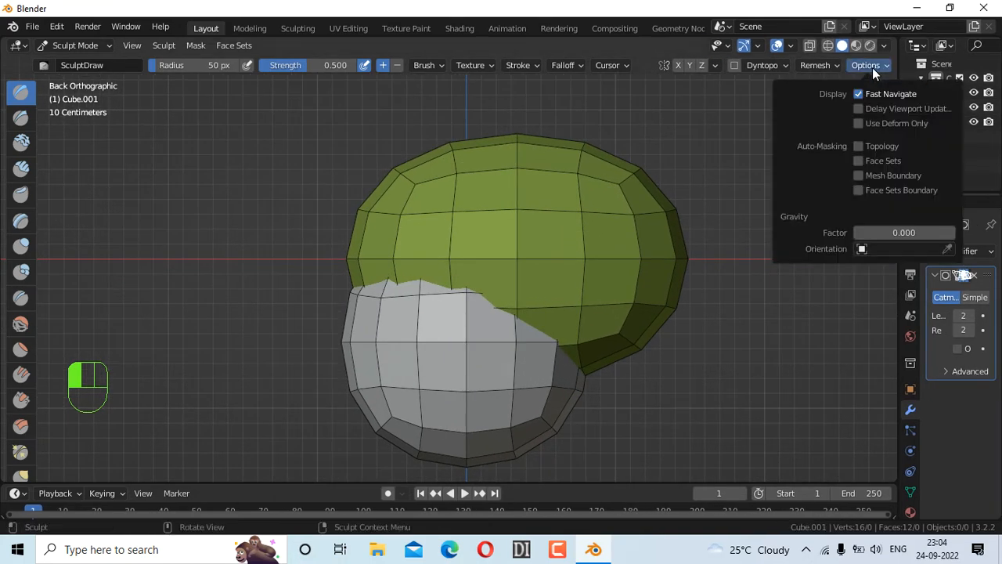
click(858, 147)
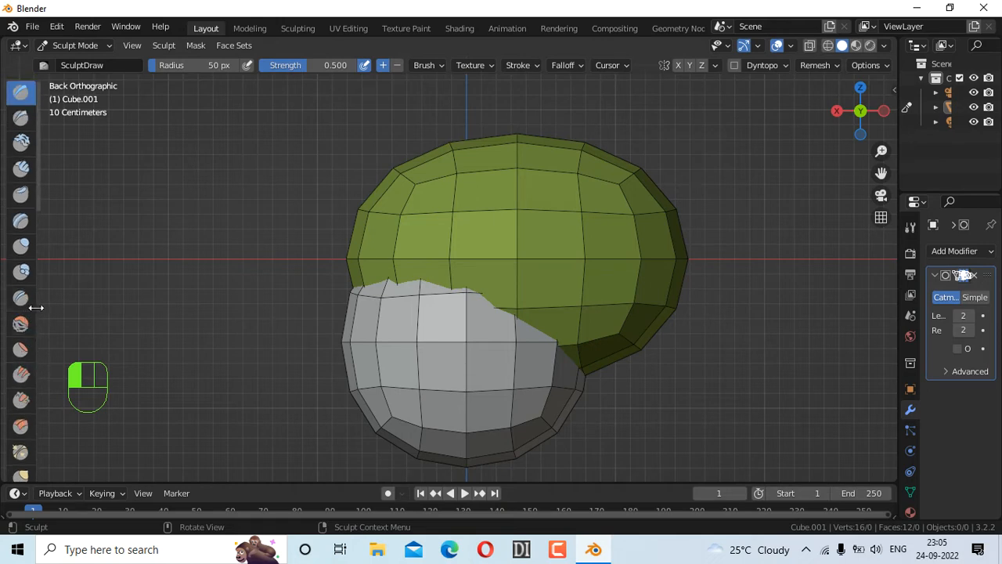
Step: Show the sculpt brush names, choose the Grab brush and try pulling the surface of the upper skull shape
drag(36, 307, 101, 309)
scroll(33, 339, down, 2)
scroll(34, 338, down, 1)
scroll(34, 338, up, 3)
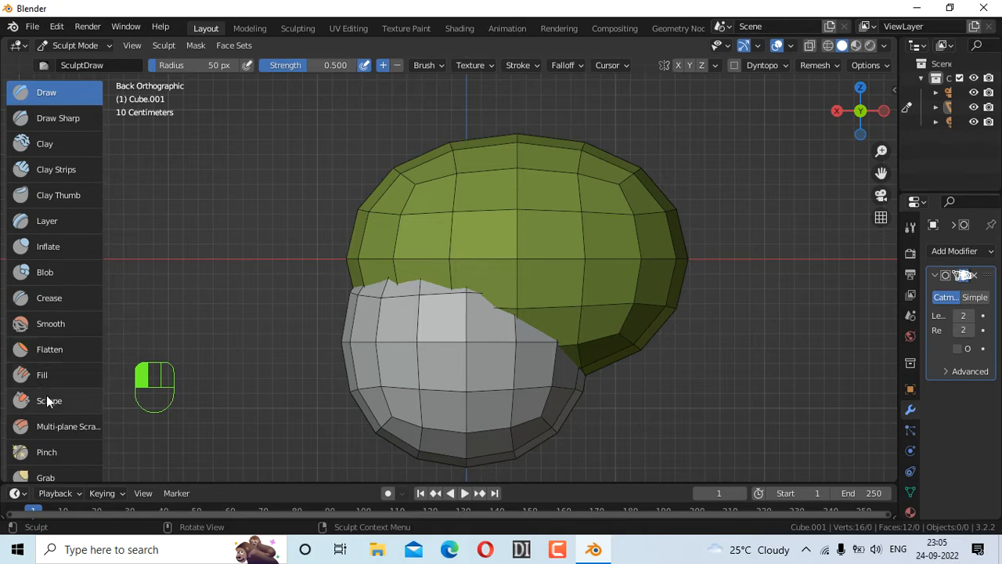
scroll(49, 393, down, 2)
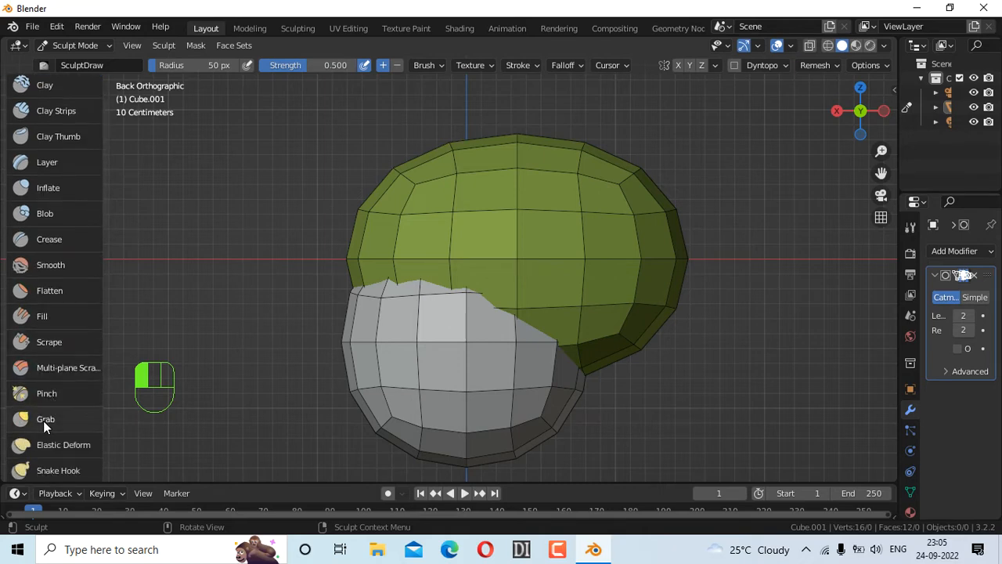
click(43, 420)
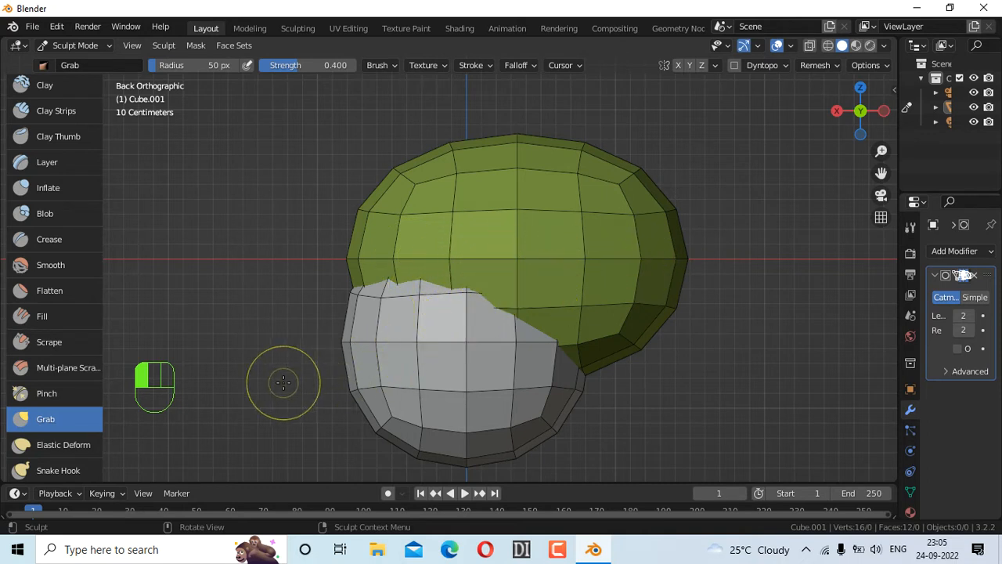
drag(453, 220, 454, 220)
drag(470, 255, 470, 255)
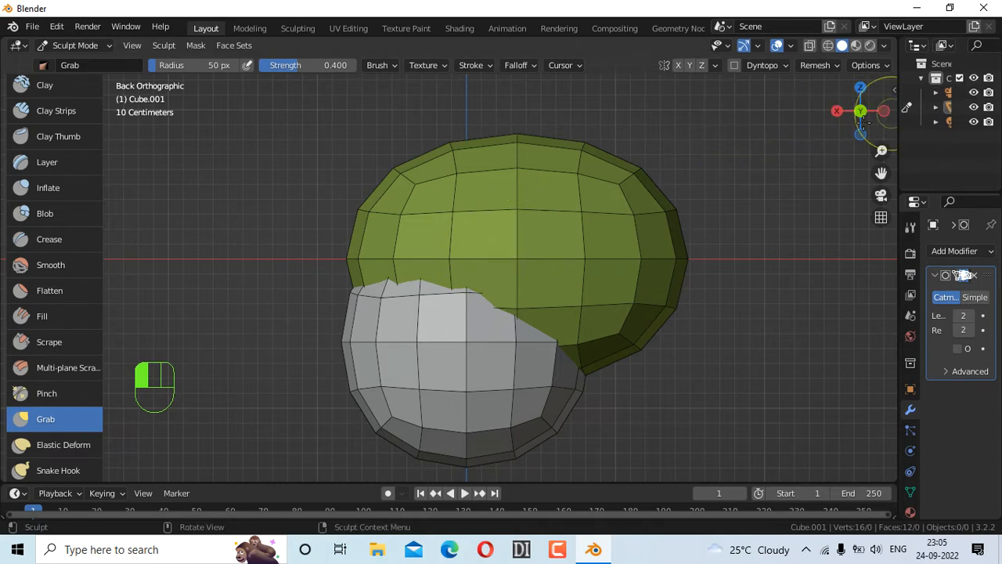
Step: Apply the Subdivision modifier to the head mesh so that its subdivided faces become real geometry
drag(900, 297, 748, 313)
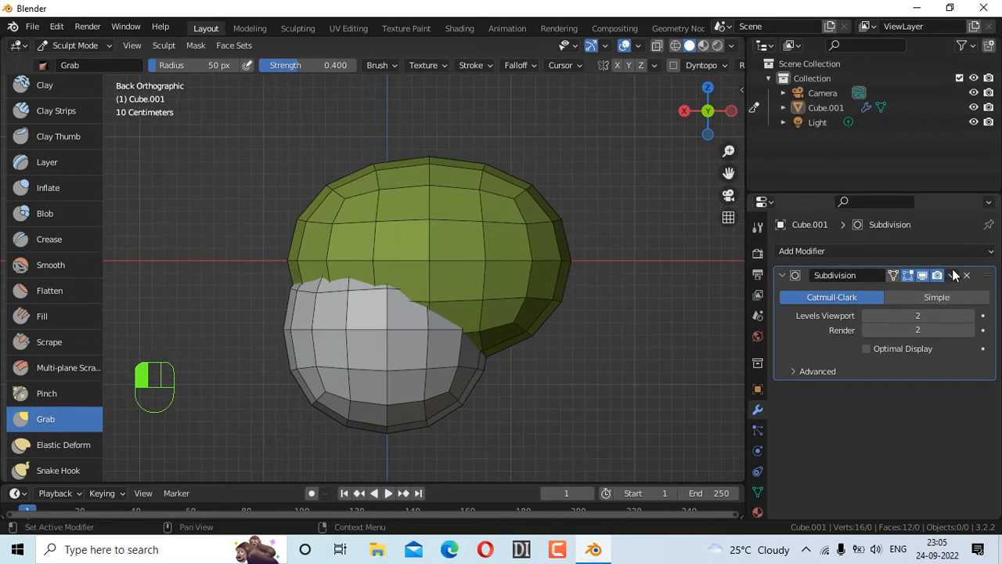
click(954, 275)
click(908, 291)
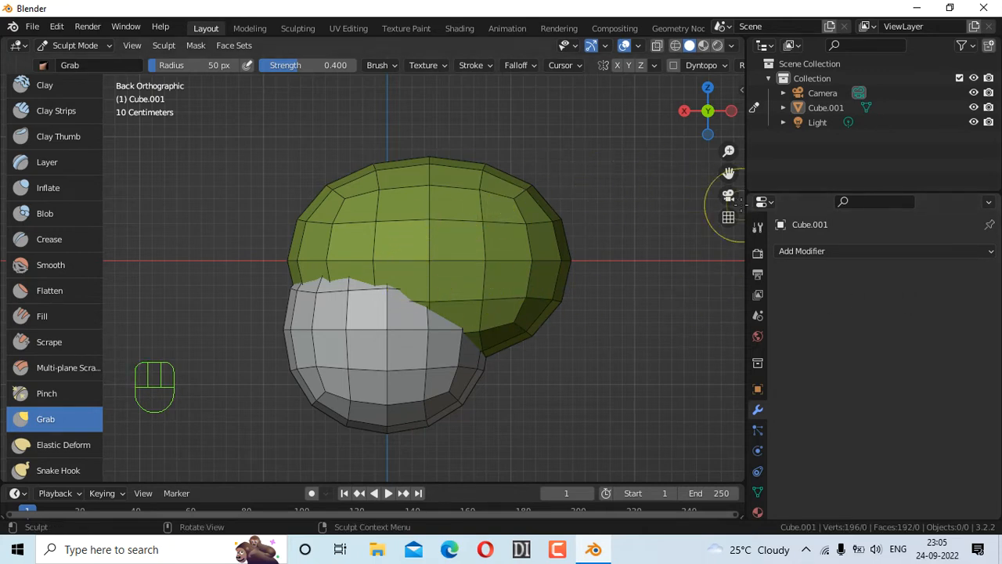
drag(745, 203, 787, 210)
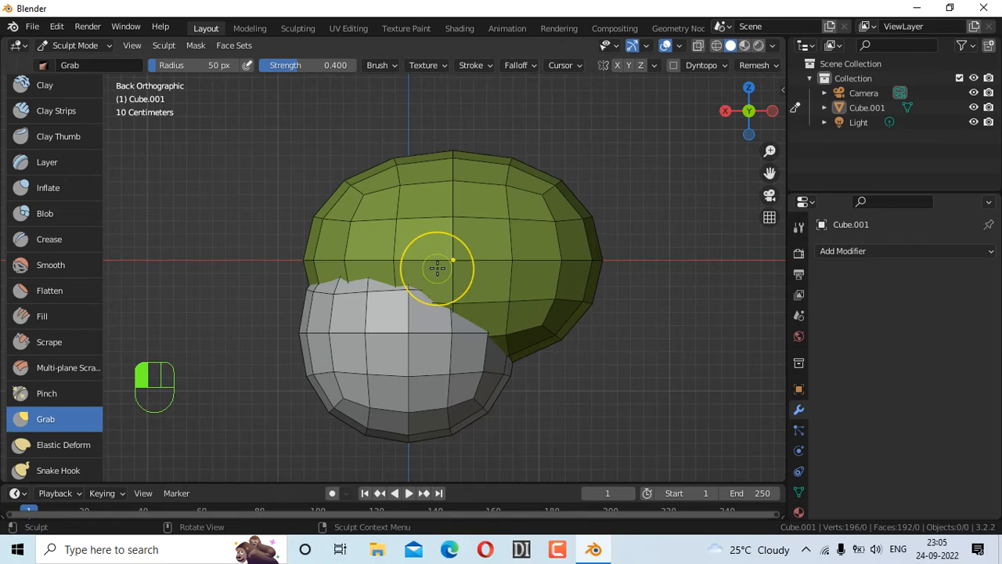
Step: View the head centred in the right orthographic view and turn on Y-axis mirroring for sculpting
drag(728, 113, 736, 116)
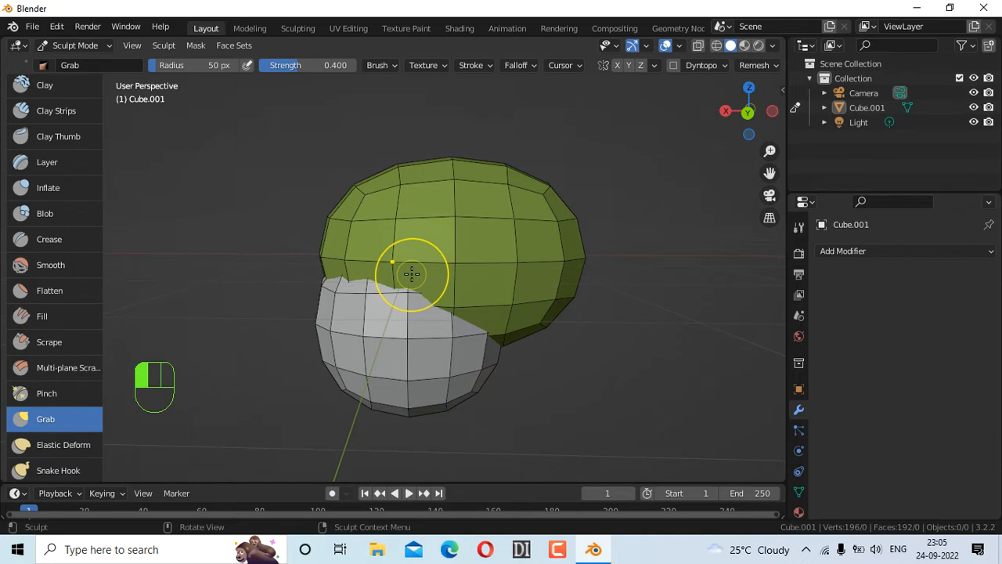
mouse_move(746, 114)
mouse_down()
mouse_move(766, 112)
mouse_move(745, 111)
mouse_up()
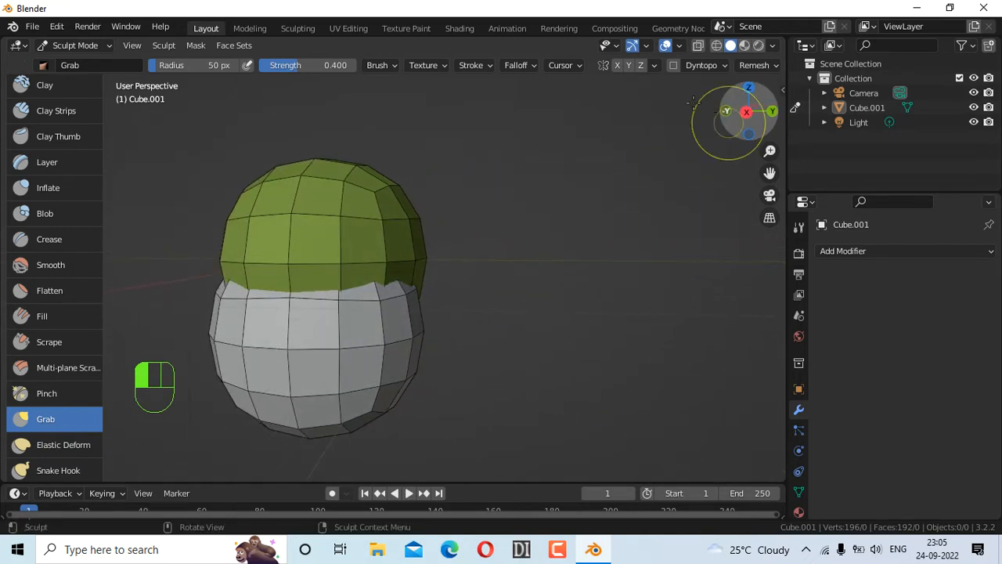
click(744, 112)
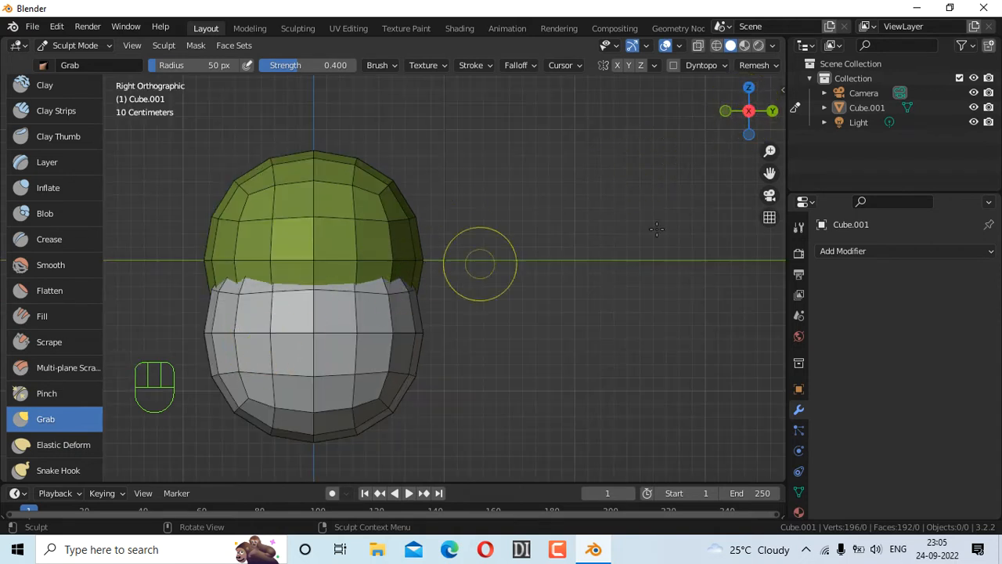
click(777, 161)
drag(775, 160, 771, 173)
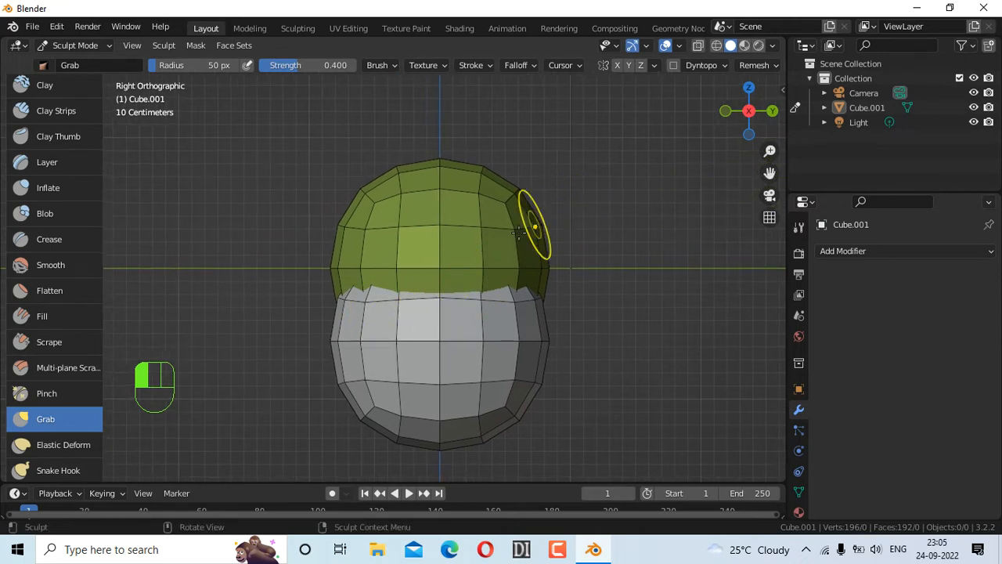
drag(501, 255, 501, 255)
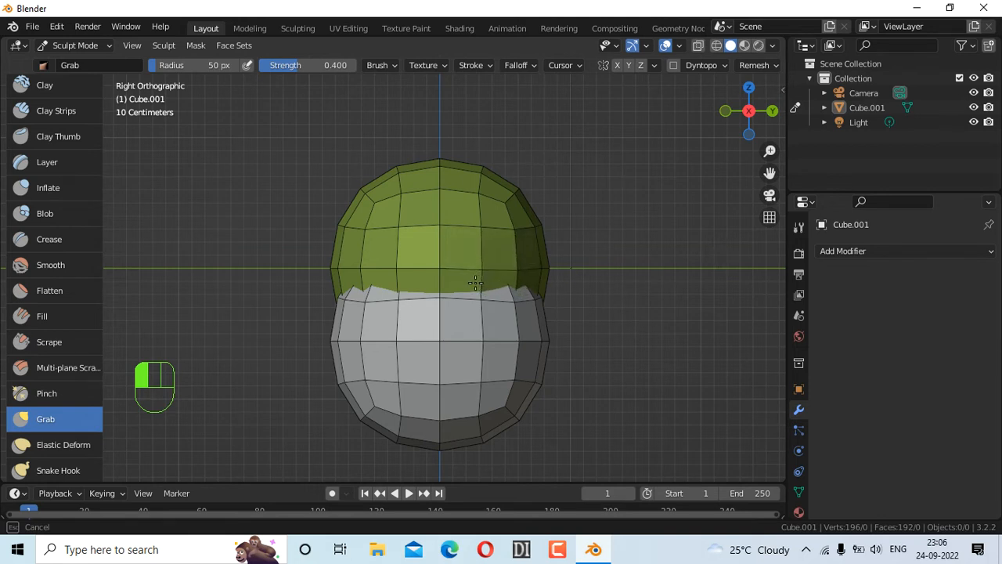
click(458, 251)
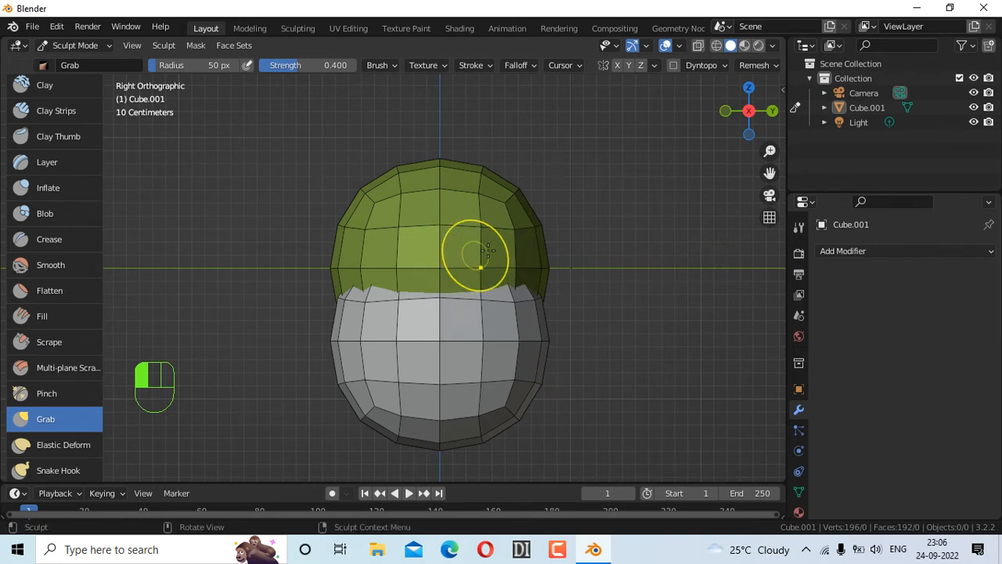
click(627, 66)
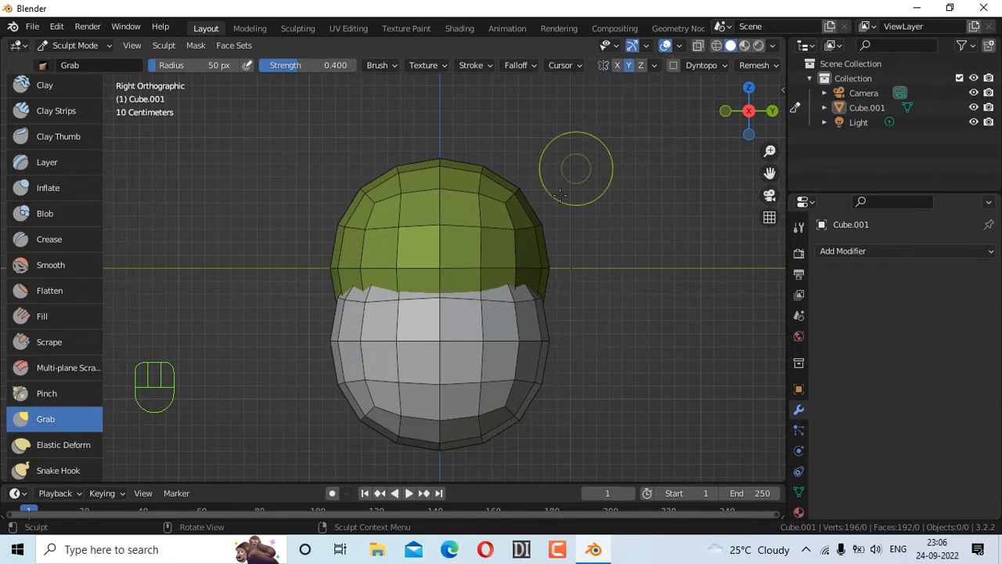
drag(479, 271, 480, 271)
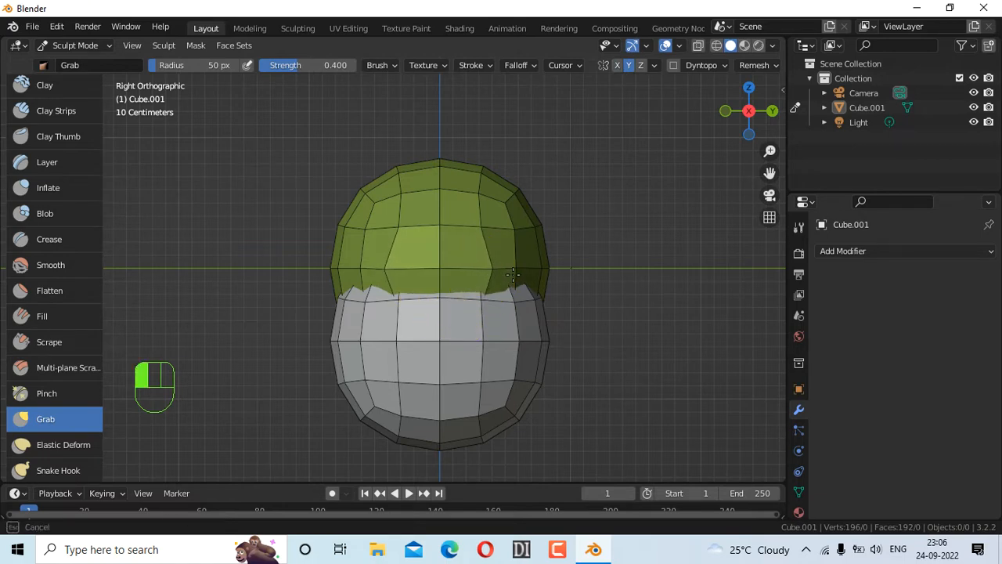
drag(491, 270, 491, 270)
key(ctrl+z)
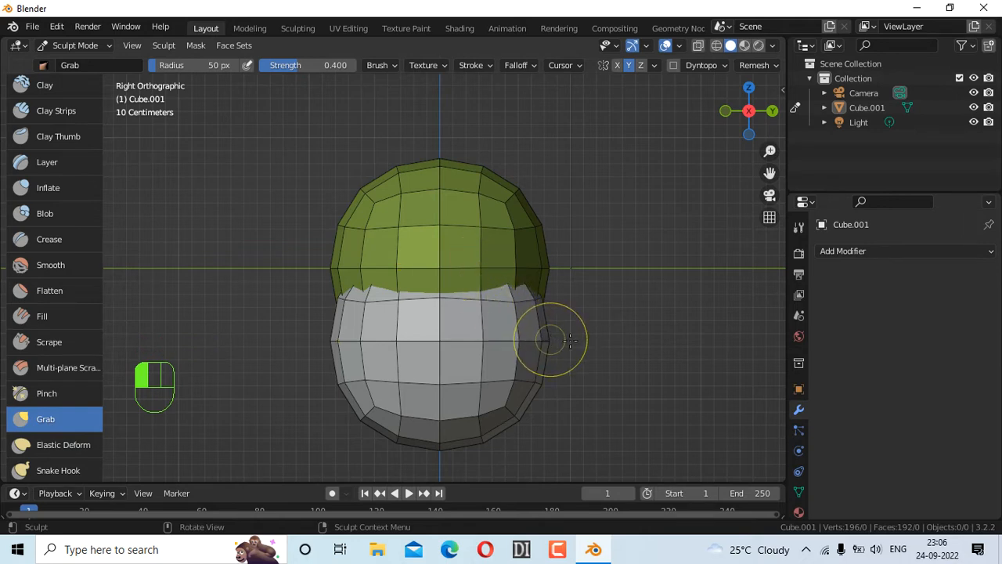
Step: Enlarge the Grab brush radius to 129 px and, in the back orthographic view, pull the lower shape's front corner down and outward into a chin
key(f)
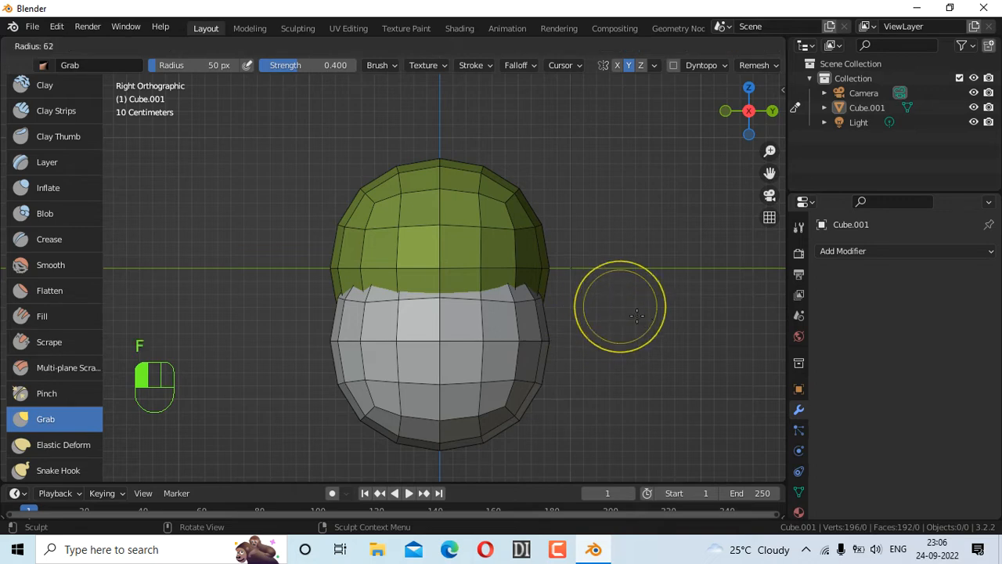
click(674, 339)
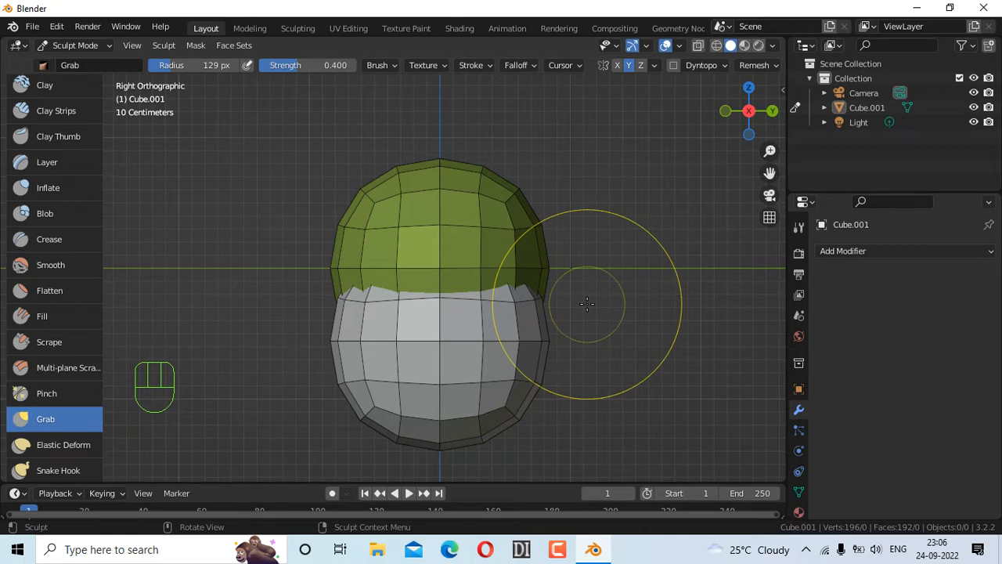
drag(751, 110, 697, 118)
scroll(494, 293, down, 4)
scroll(534, 250, up, 2)
click(751, 111)
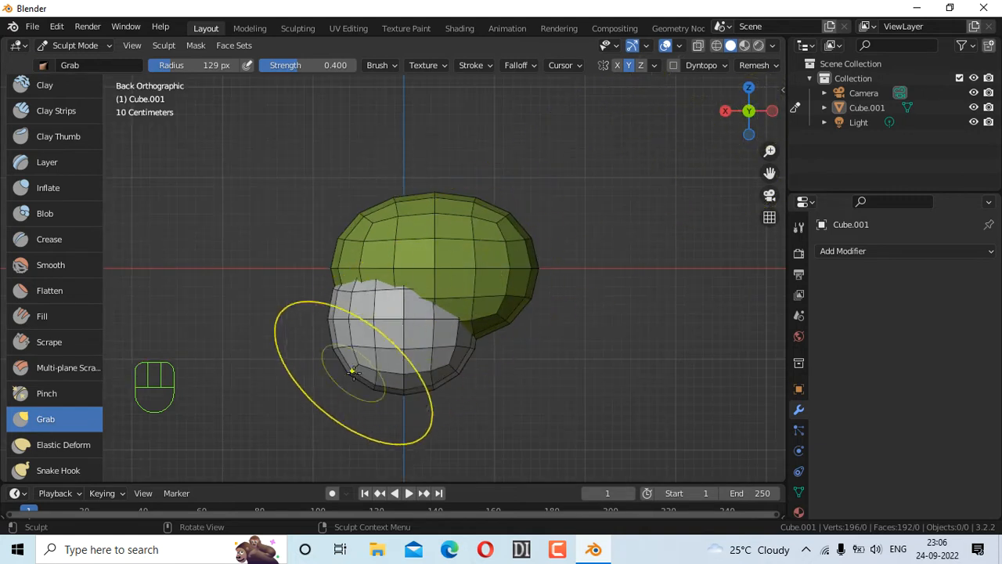
mouse_move(373, 380)
mouse_down()
mouse_move(313, 423)
mouse_move(291, 469)
mouse_up()
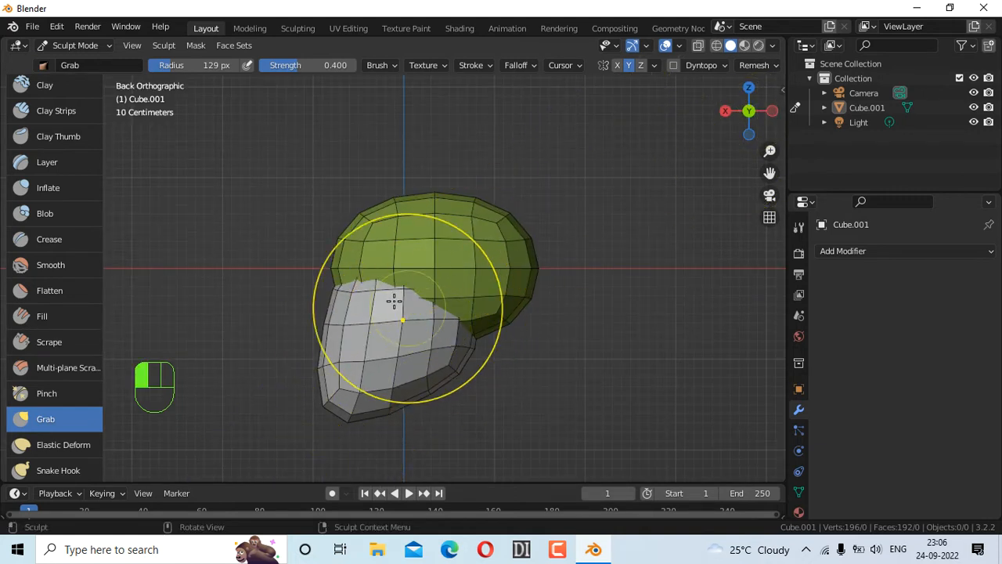
Step: In the side profile, flatten the skull's crown, back and forehead slightly and pull the jaw's rear underside up toward the skull
drag(434, 197, 426, 221)
drag(538, 272, 512, 281)
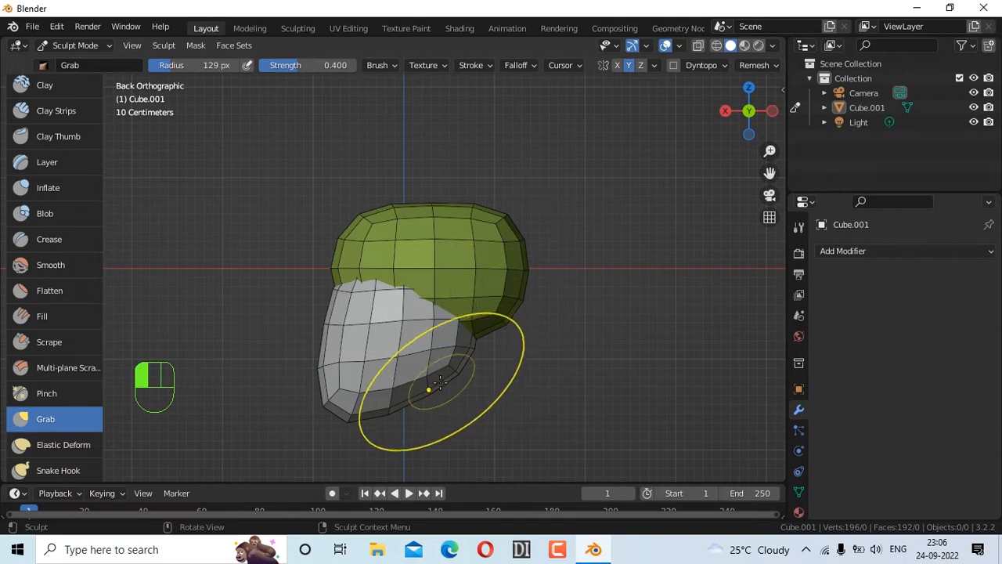
drag(474, 351, 522, 296)
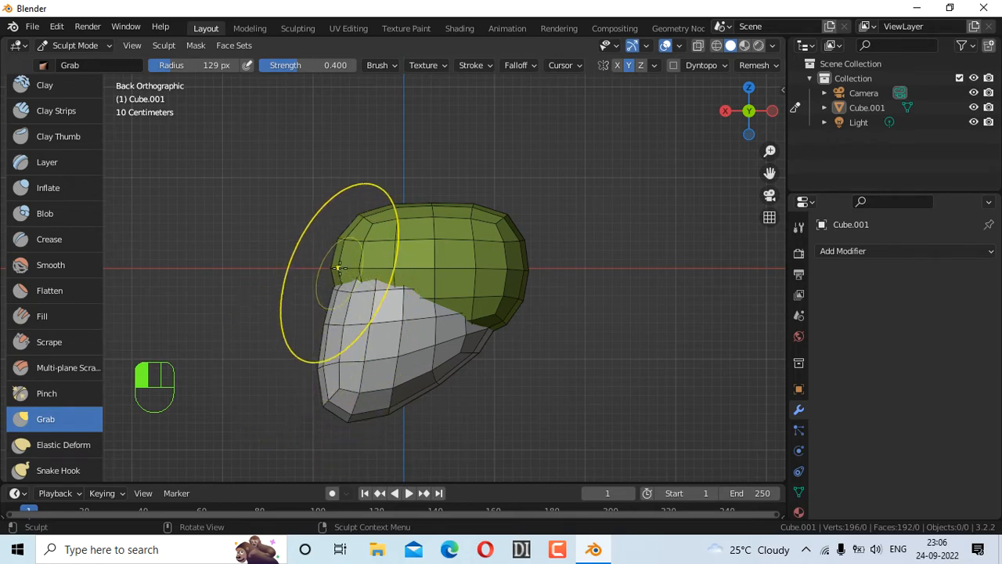
drag(329, 263, 334, 268)
drag(398, 208, 403, 213)
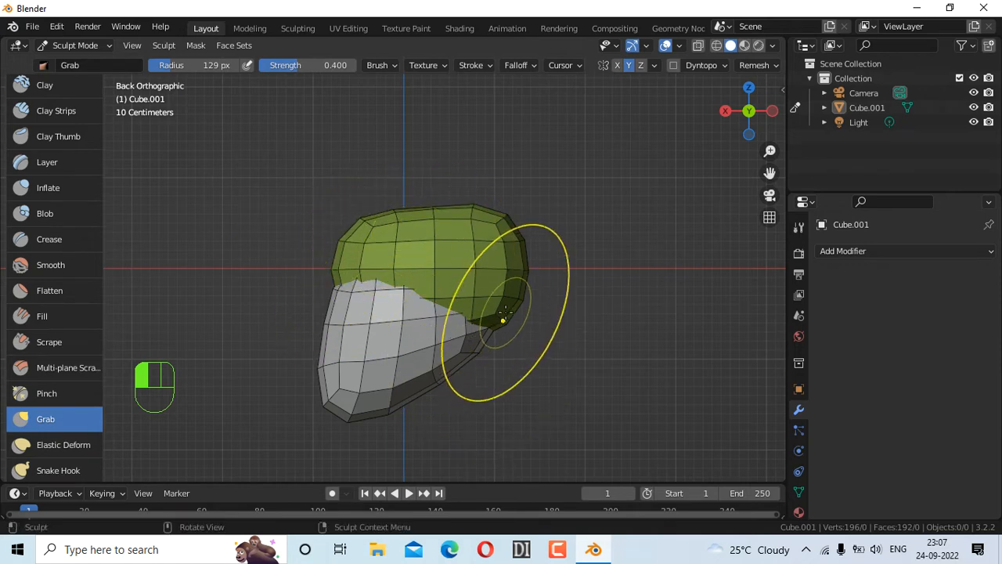
Step: Facing the front of the head, narrow the cheeks, taper the chin to a point and push in the skull's sides symmetrically with Grab
drag(750, 112, 693, 112)
mouse_move(485, 329)
mouse_down()
mouse_move(499, 329)
mouse_move(476, 331)
mouse_up()
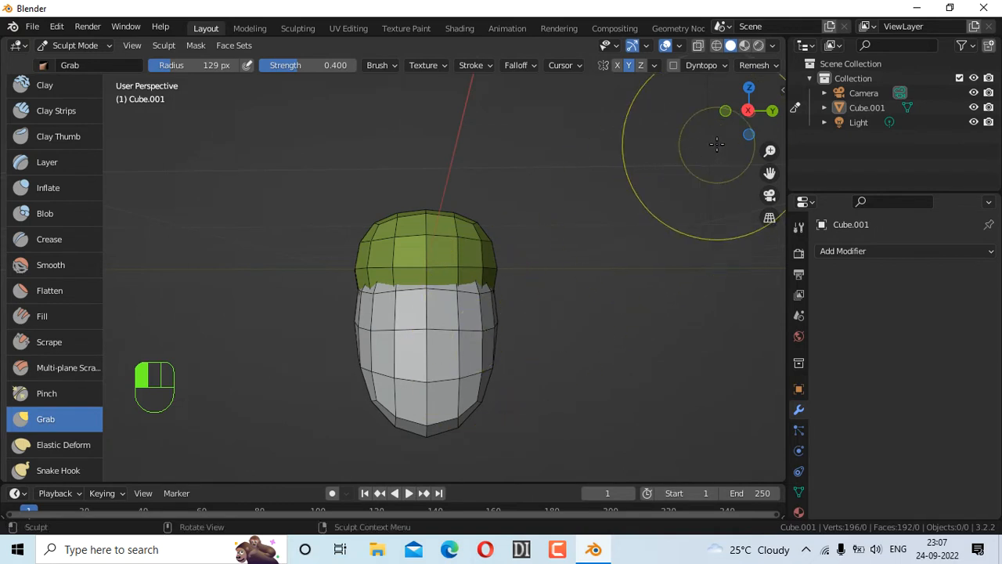
drag(738, 121, 736, 119)
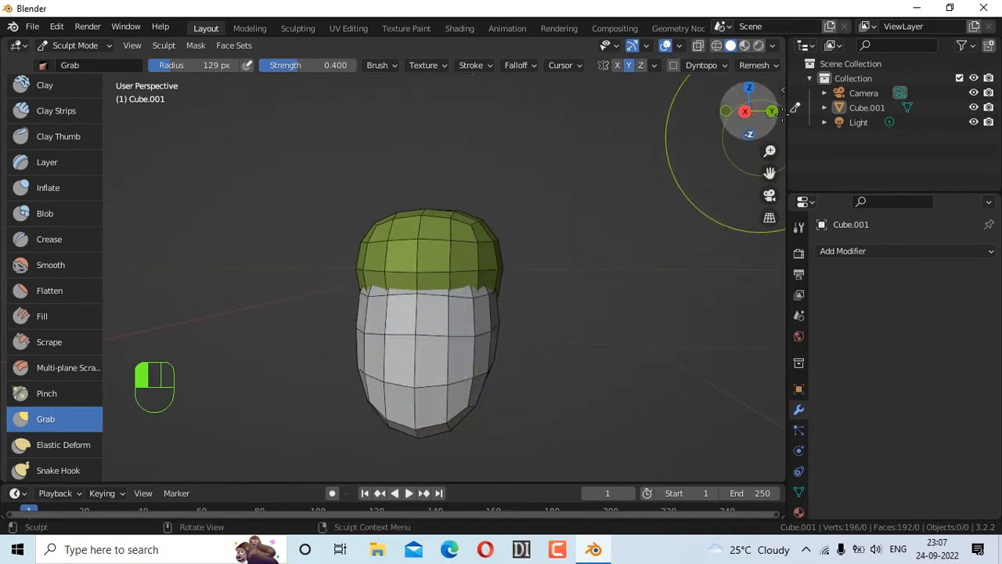
drag(756, 116, 753, 117)
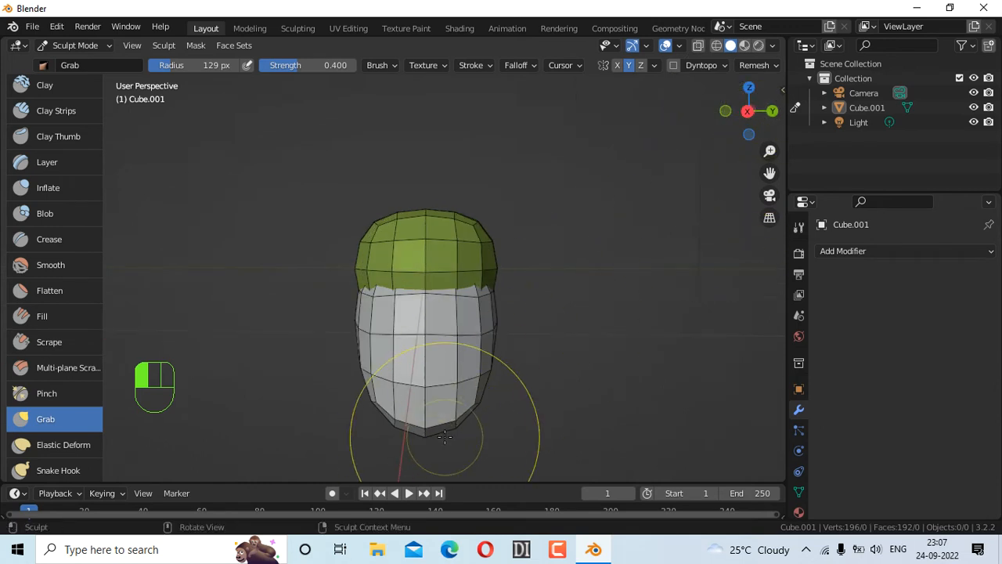
mouse_move(426, 426)
mouse_down()
mouse_move(425, 467)
mouse_move(399, 421)
mouse_move(417, 417)
mouse_up()
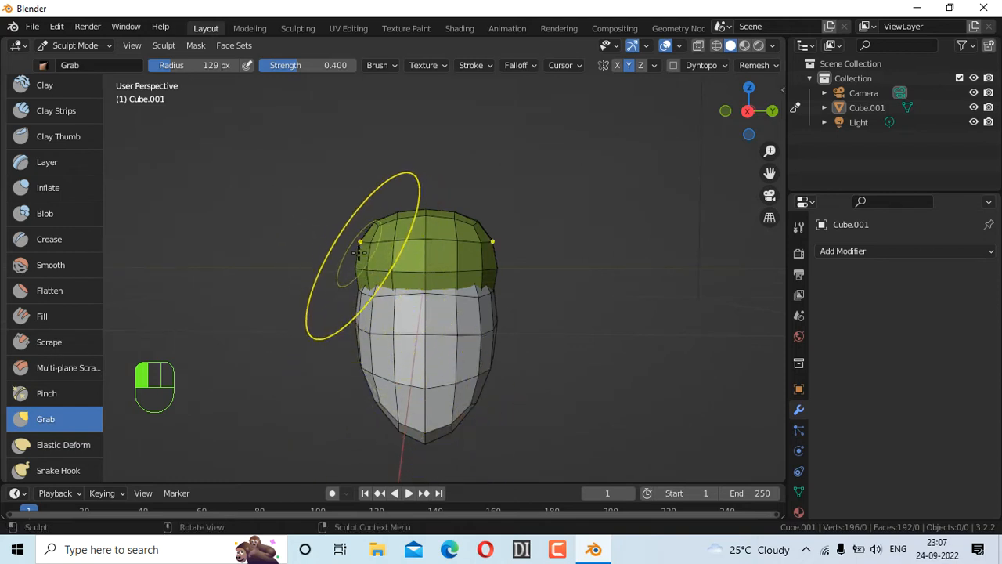
mouse_move(360, 254)
mouse_down()
mouse_move(384, 271)
mouse_move(375, 269)
mouse_up()
Step: Reduce the Grab brush radius to 29 px and pull the jaw's front edge vertices just above the chin slightly forward
drag(734, 118, 693, 123)
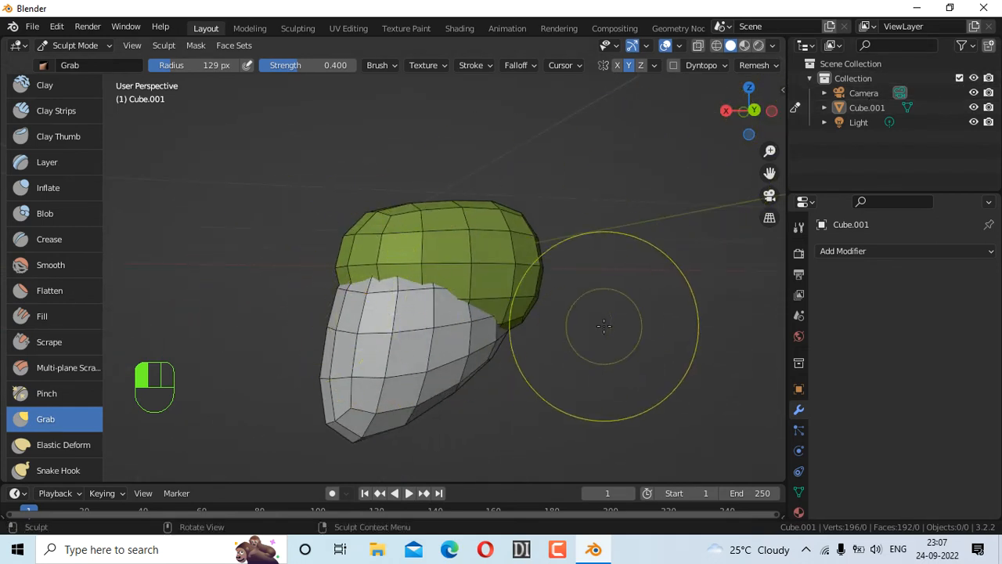
key(f)
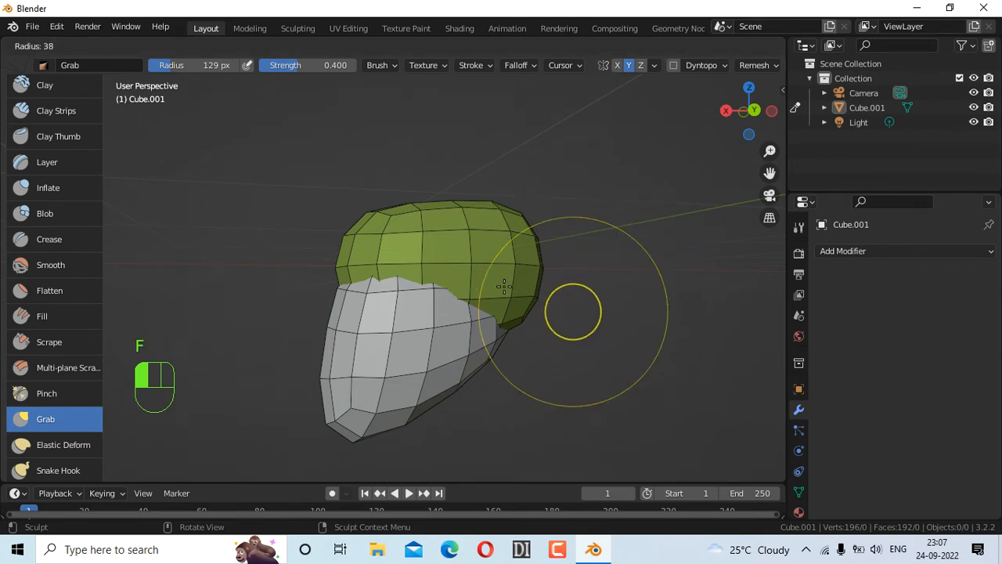
click(494, 290)
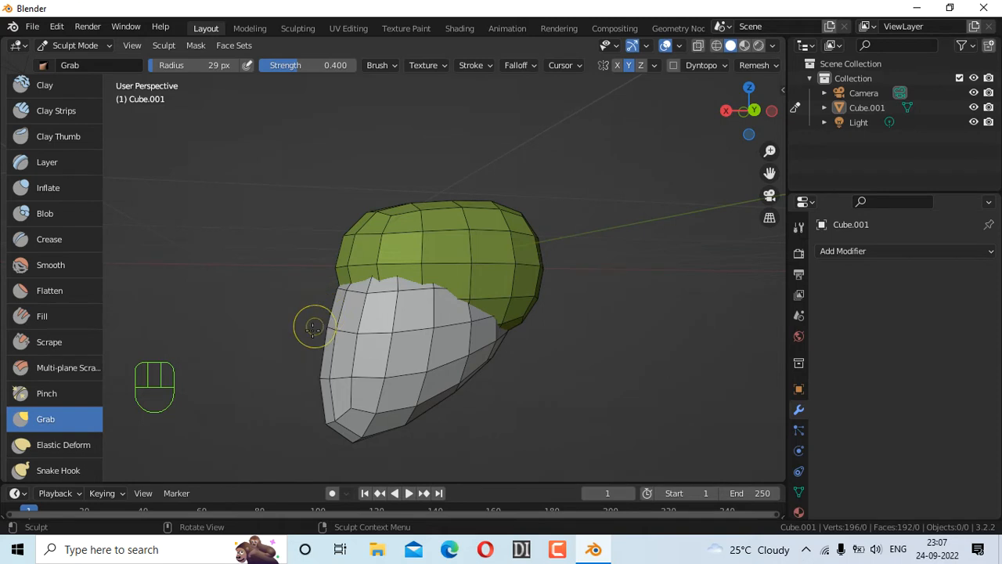
drag(320, 381, 320, 376)
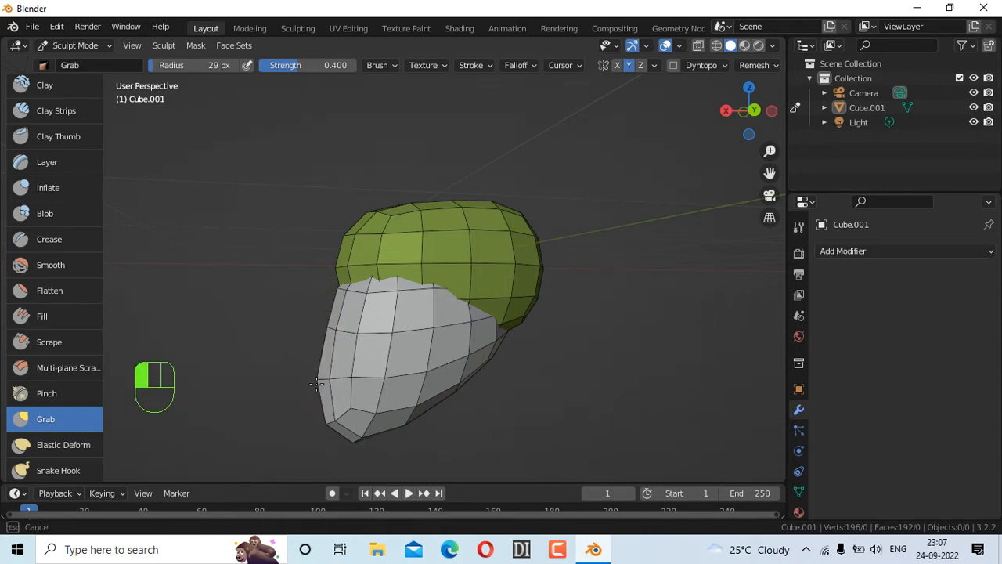
drag(350, 377, 343, 379)
drag(750, 111, 736, 112)
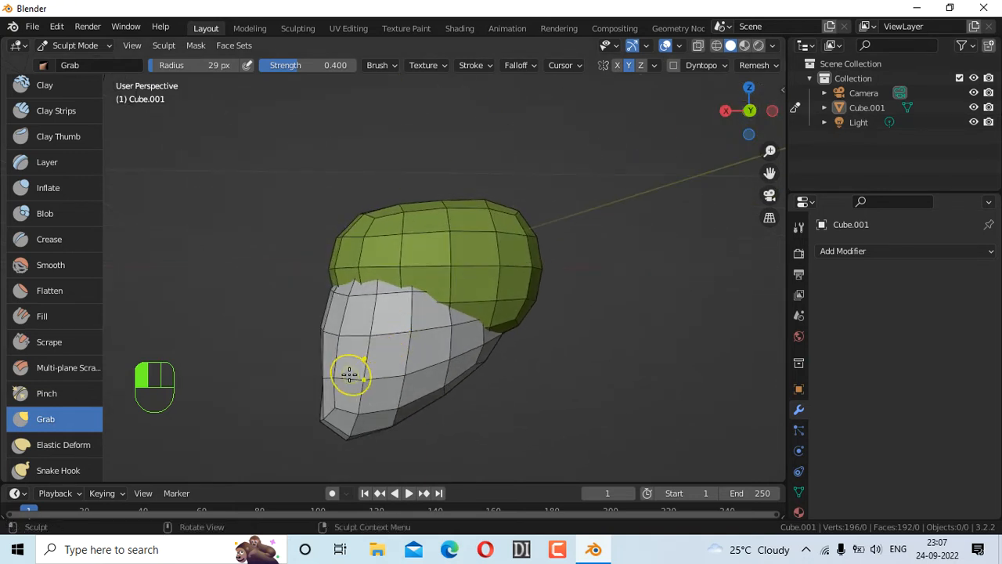
mouse_move(327, 378)
mouse_down()
mouse_move(329, 336)
mouse_move(314, 324)
mouse_move(330, 335)
mouse_up()
key(ctrl+z)
mouse_move(324, 335)
mouse_down()
mouse_move(306, 343)
mouse_move(316, 337)
mouse_up()
key(ctrl+z)
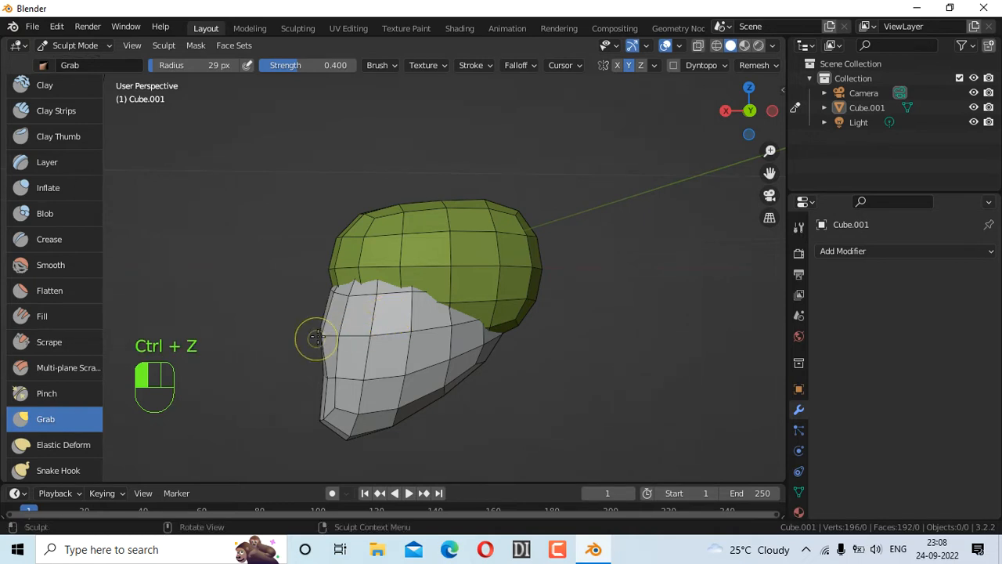
Step: Nudge the cheek vertices on the face's front and push the lower jaw's sides slightly inward with the mirrored 29 px Grab brush
drag(760, 124, 863, 125)
drag(382, 336, 371, 357)
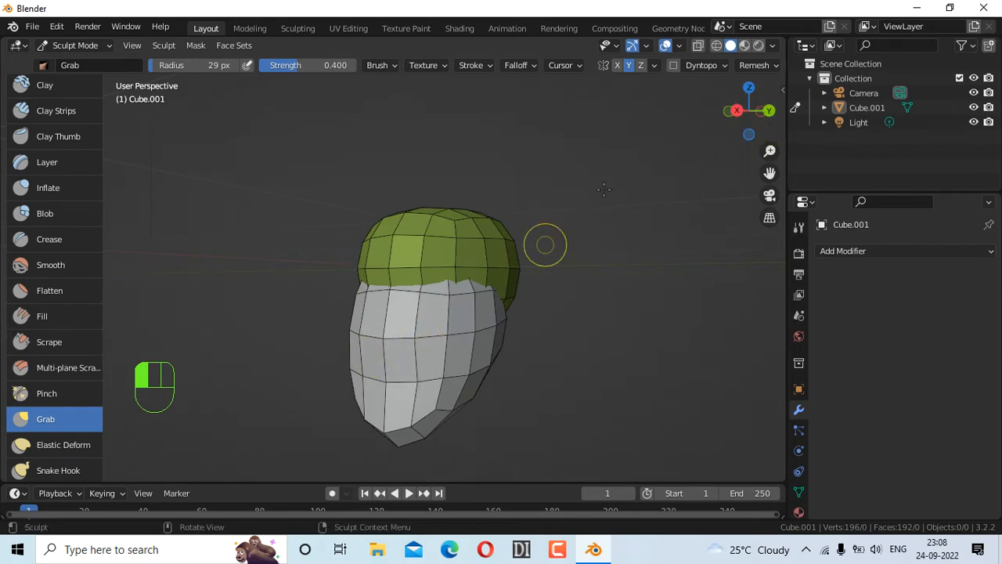
mouse_move(750, 118)
mouse_down()
mouse_move(638, 118)
mouse_move(642, 108)
mouse_move(627, 100)
mouse_move(646, 120)
mouse_up()
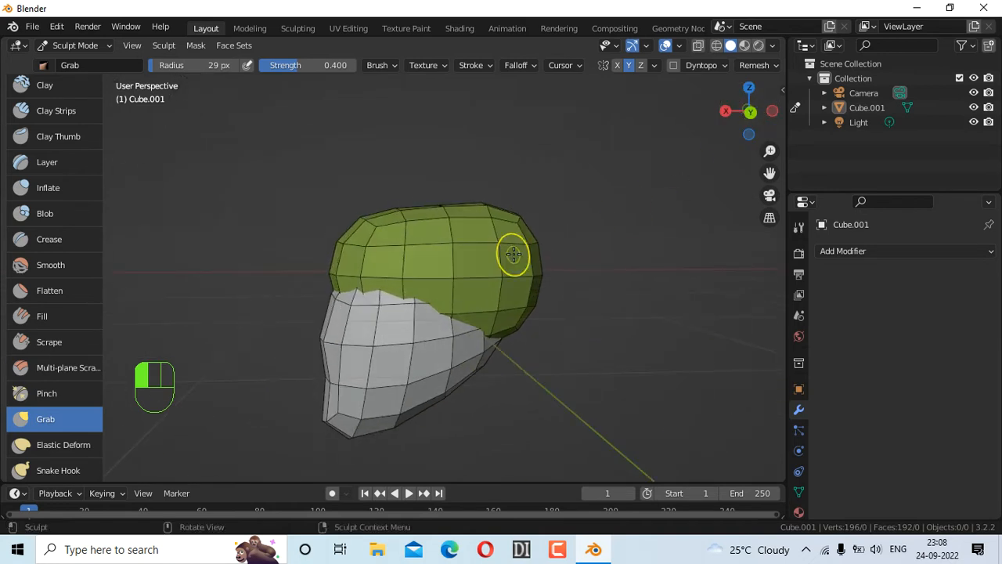
scroll(512, 252, up, 1)
middle_drag(548, 234, 595, 226)
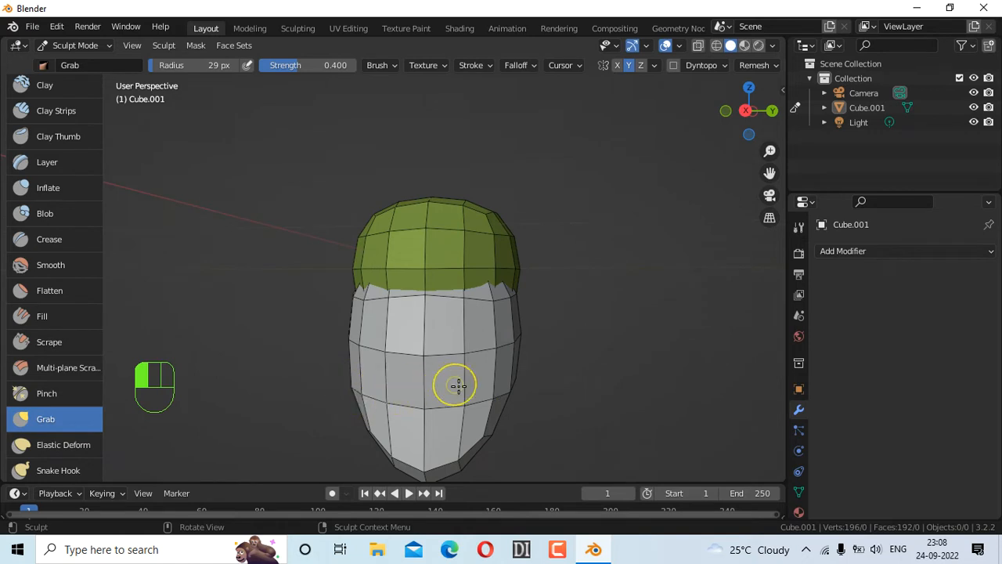
drag(509, 391, 501, 391)
Step: Reshape the pointed chin tip into a flat, blunt edge by moving its bottom vertices with mirrored Grab
drag(747, 118, 753, 114)
scroll(538, 299, down, 2)
mouse_move(421, 413)
mouse_down()
mouse_move(420, 394)
mouse_move(410, 402)
mouse_move(431, 399)
mouse_up()
mouse_move(763, 102)
mouse_down()
mouse_move(761, 112)
mouse_move(763, 100)
mouse_up()
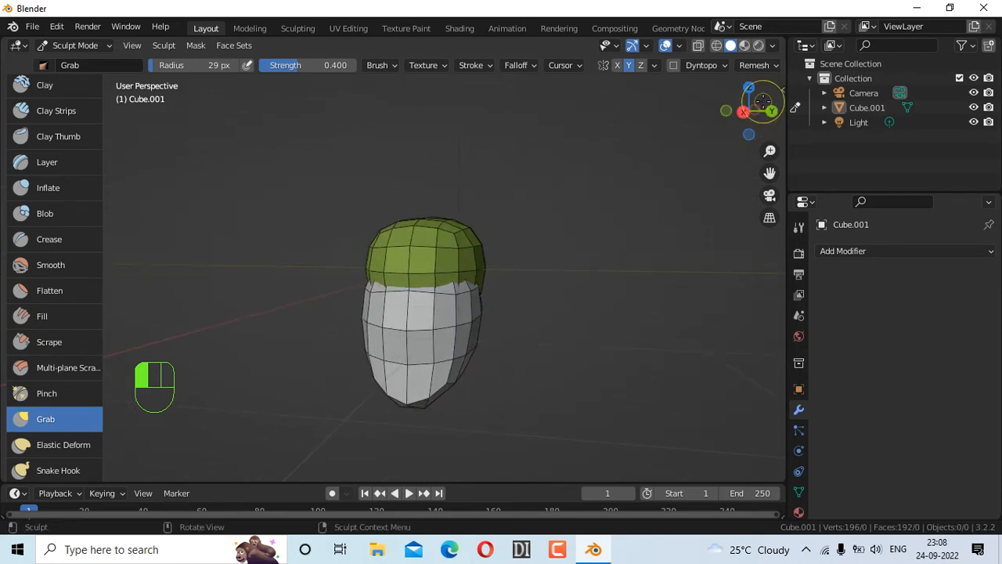
mouse_move(403, 401)
mouse_down()
mouse_move(412, 379)
mouse_move(402, 406)
mouse_move(436, 421)
mouse_up()
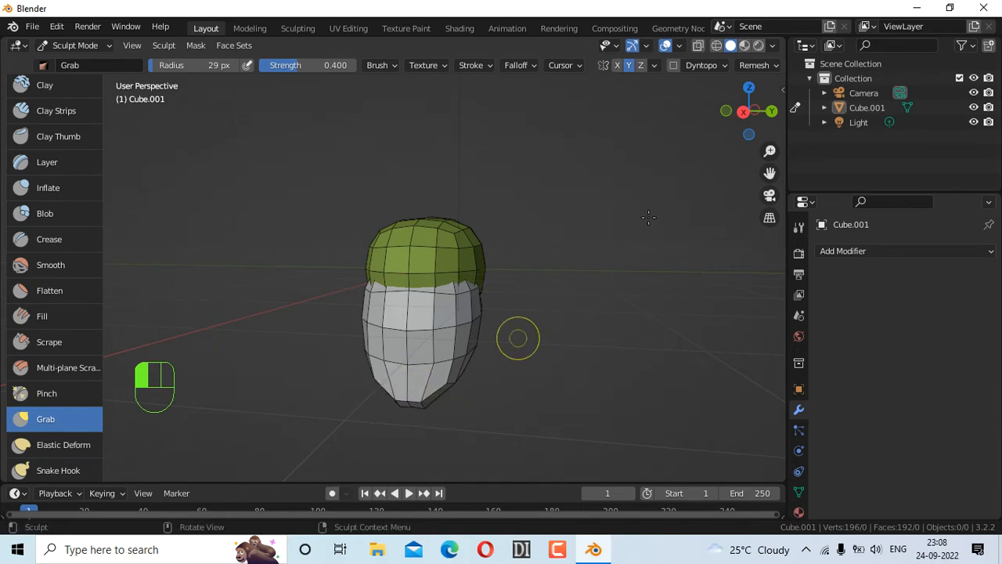
Step: Facing the front of the head, enlarge the Grab brush radius to 198 px and push the skull's crown down
mouse_move(753, 114)
mouse_down()
mouse_move(774, 114)
mouse_move(691, 112)
mouse_move(778, 120)
mouse_up()
scroll(480, 292, up, 3)
scroll(480, 293, down, 1)
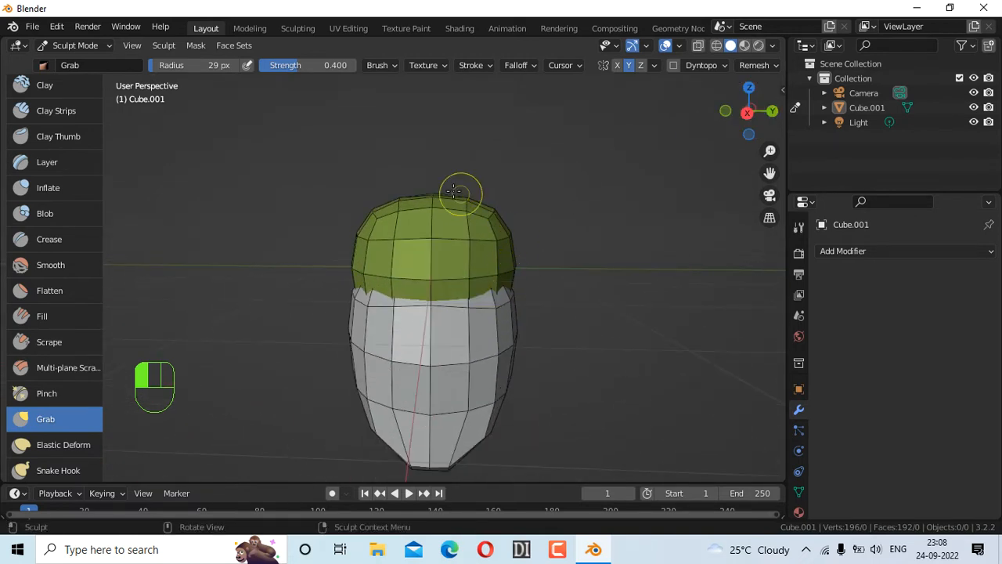
drag(426, 195, 438, 214)
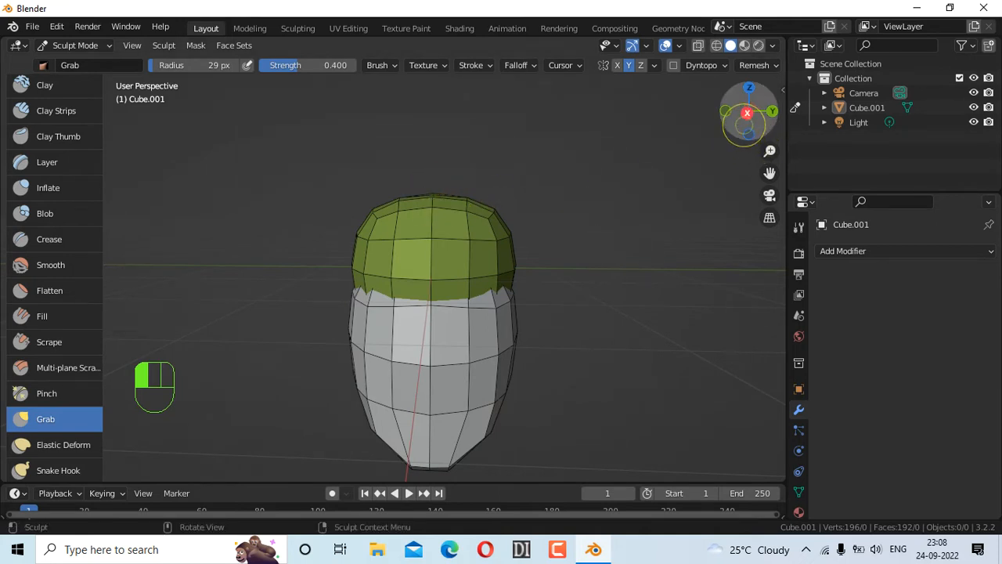
drag(747, 140, 750, 130)
key(f)
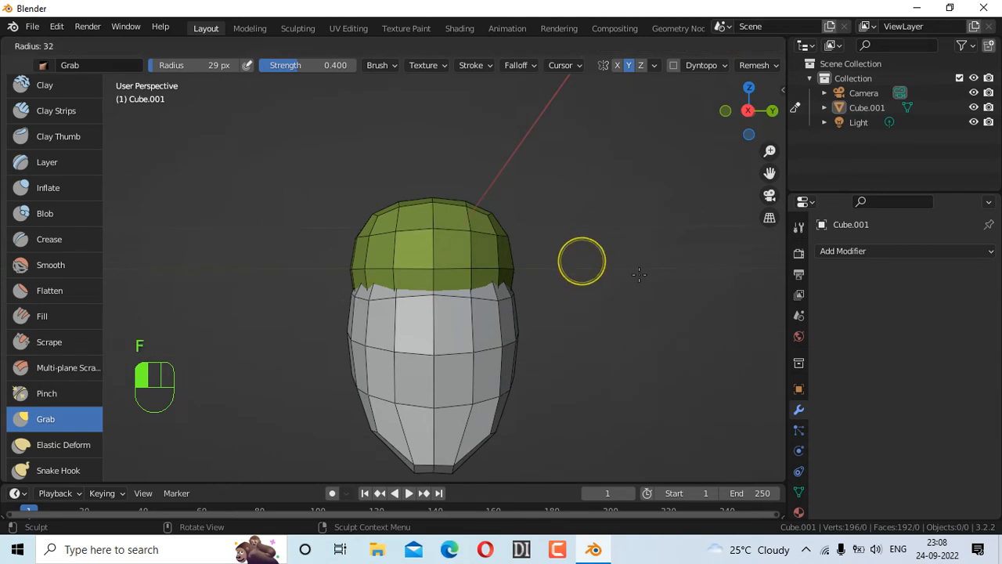
click(501, 140)
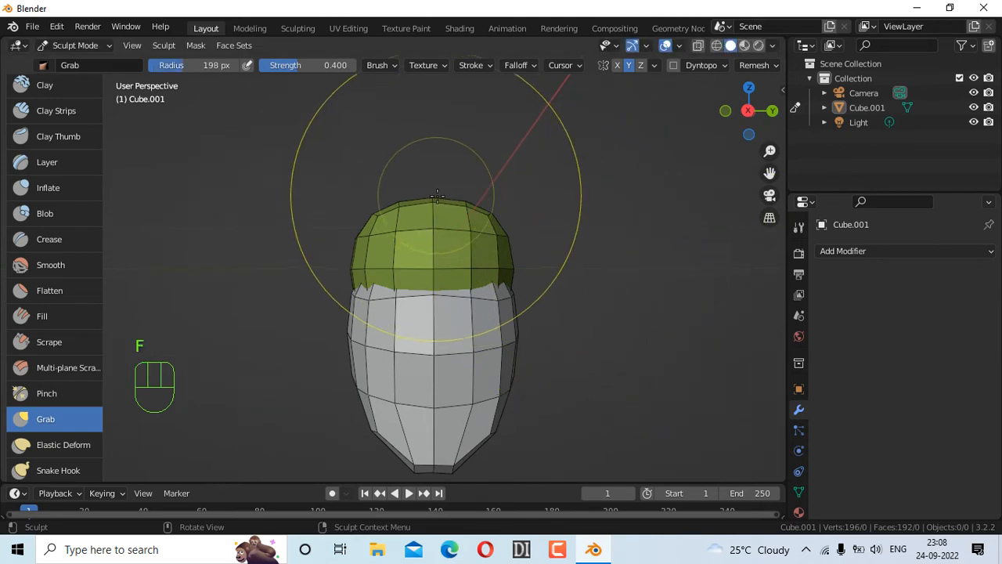
mouse_move(435, 212)
mouse_down()
mouse_move(433, 200)
mouse_move(432, 213)
mouse_up()
Step: Set the Grab brush radius to 91 px and refine the flattened crown and the skull's sides symmetrically
key(f)
click(522, 239)
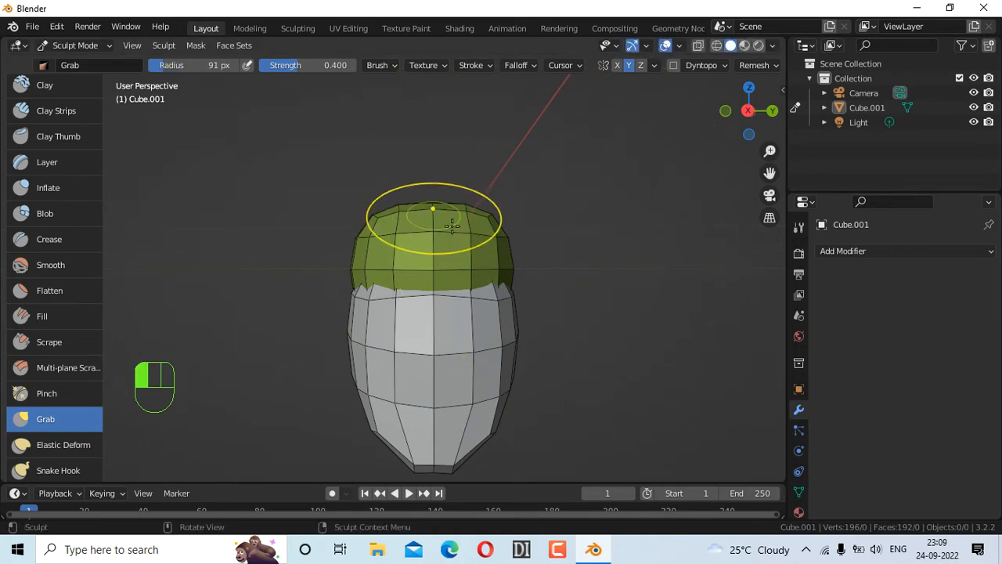
drag(348, 273, 349, 274)
Step: Set the Grab brush radius to 83 px and push the back of the skull inward to flatten it
mouse_move(758, 115)
mouse_down()
mouse_move(47, 115)
mouse_move(352, 120)
mouse_move(396, 130)
mouse_move(376, 180)
mouse_move(392, 276)
mouse_move(432, 260)
mouse_move(525, 348)
mouse_move(501, 351)
mouse_move(563, 349)
mouse_up()
key(f)
click(633, 343)
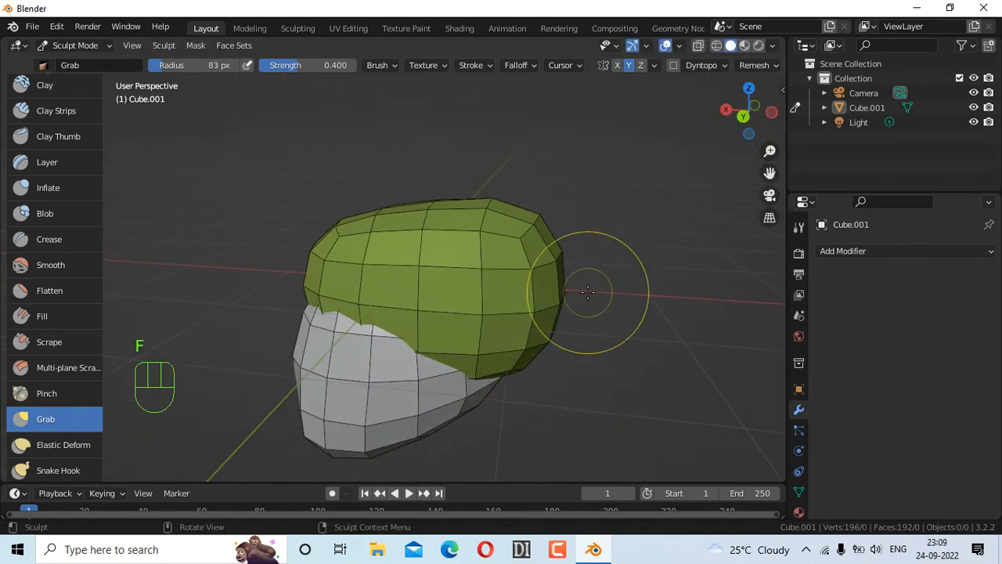
mouse_move(565, 291)
mouse_down()
mouse_move(553, 262)
mouse_move(554, 297)
mouse_move(559, 212)
mouse_move(557, 257)
mouse_move(537, 290)
mouse_up()
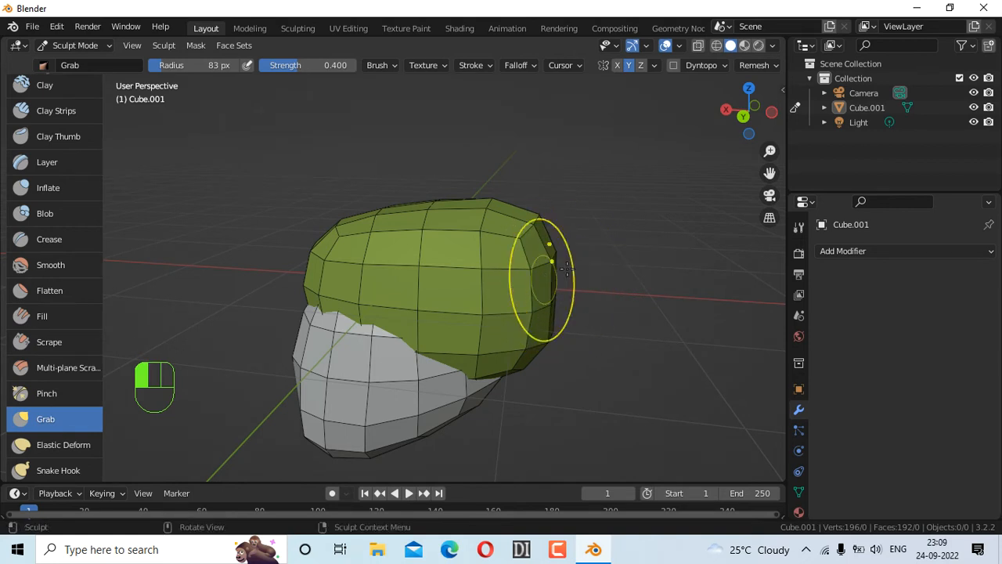
Step: In the right orthographic view, switch to Object Mode and place the 3D cursor on the chin's lower edge at the centreline
mouse_move(736, 130)
mouse_down()
mouse_move(750, 115)
mouse_move(882, 104)
mouse_move(885, 119)
mouse_up()
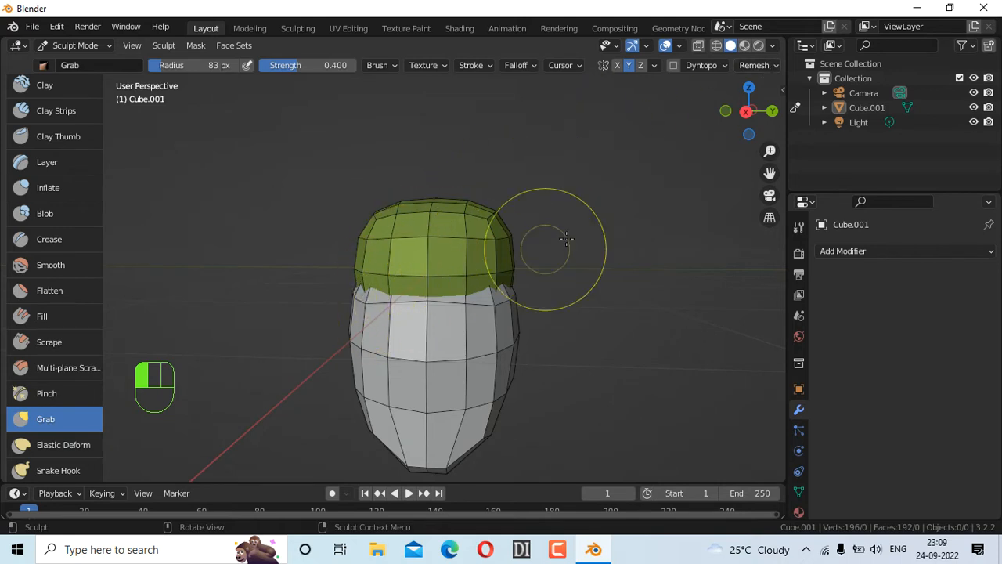
scroll(616, 179, up, 3)
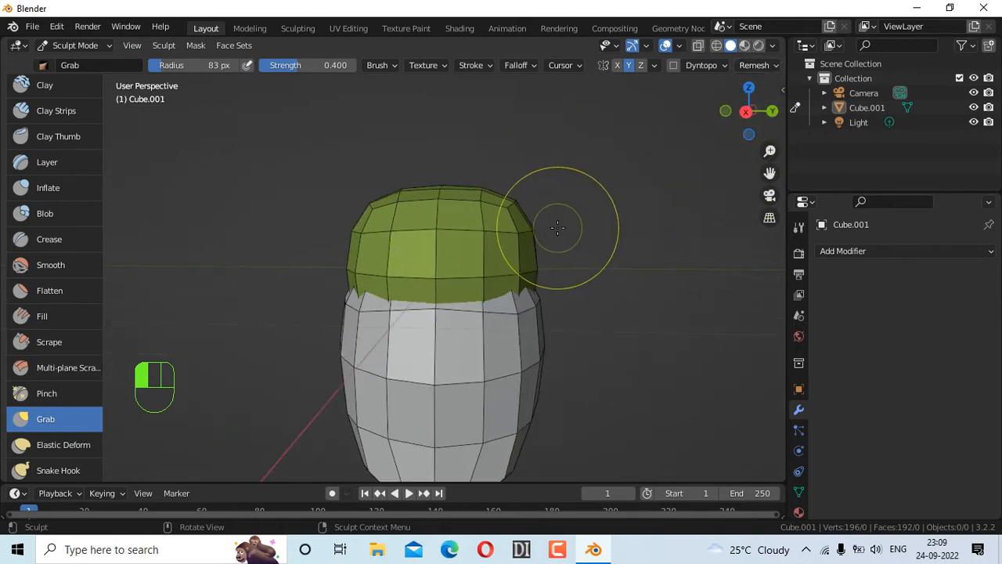
drag(740, 114, 739, 119)
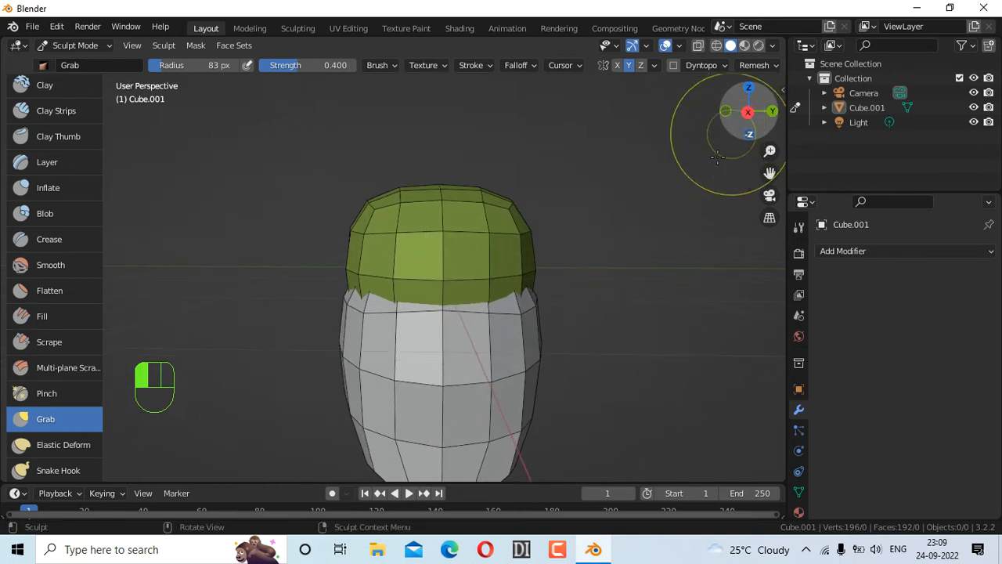
scroll(589, 273, down, 2)
scroll(548, 266, up, 1)
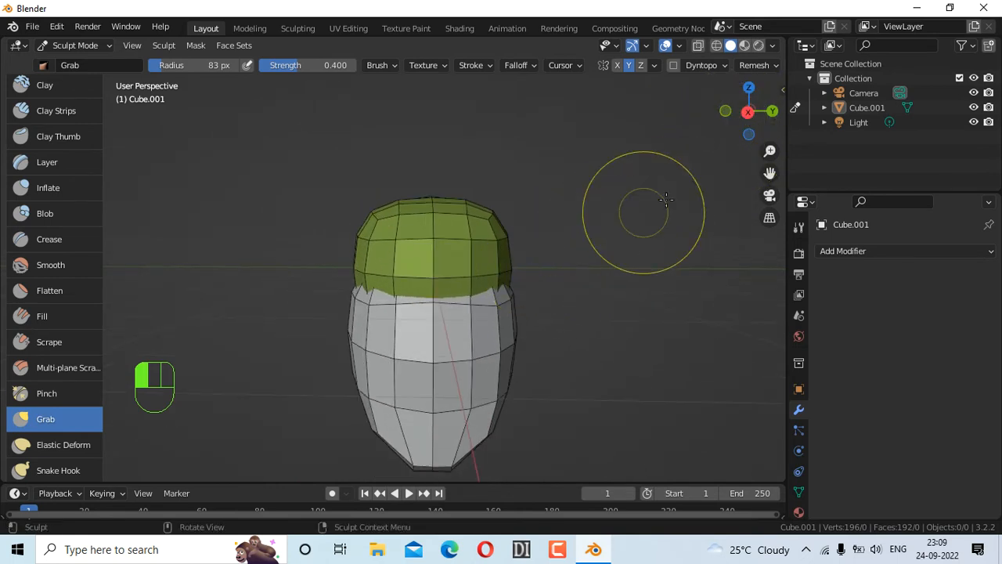
click(747, 112)
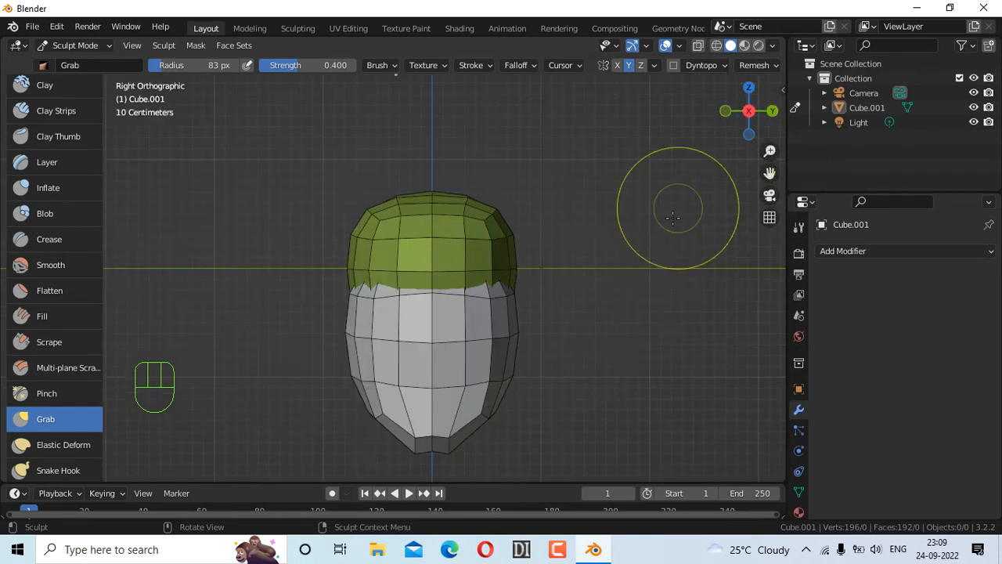
drag(771, 174, 768, 111)
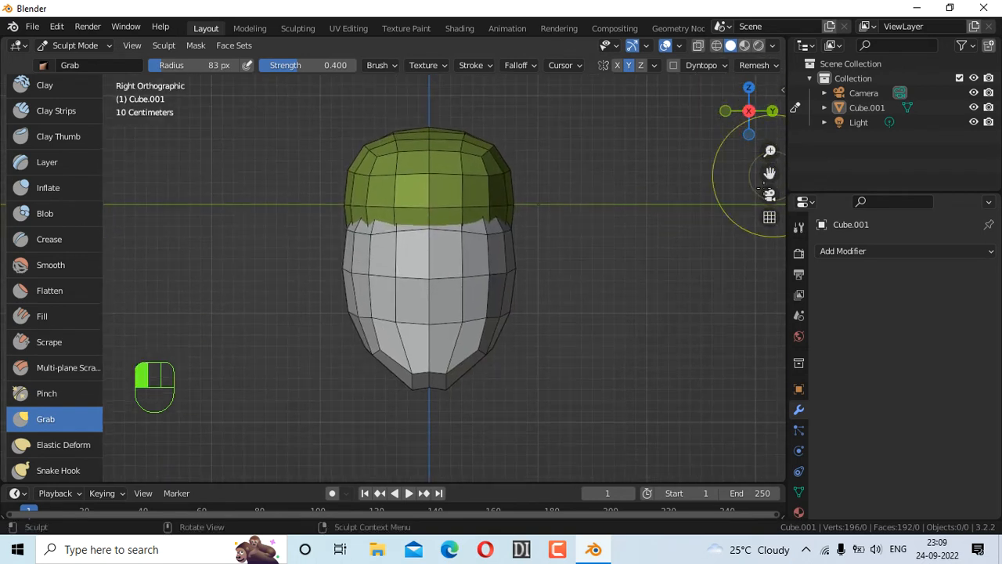
click(63, 47)
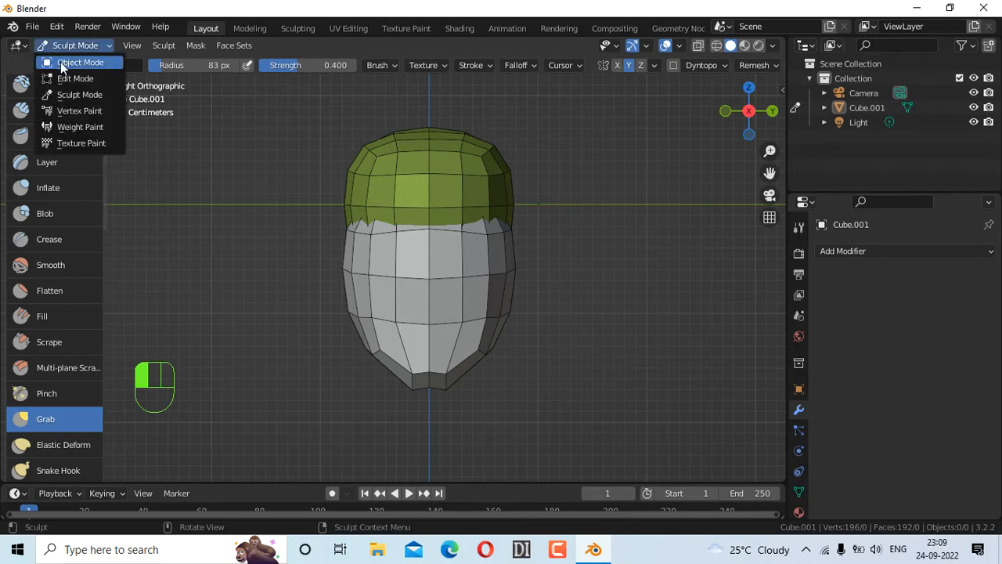
click(75, 62)
click(59, 120)
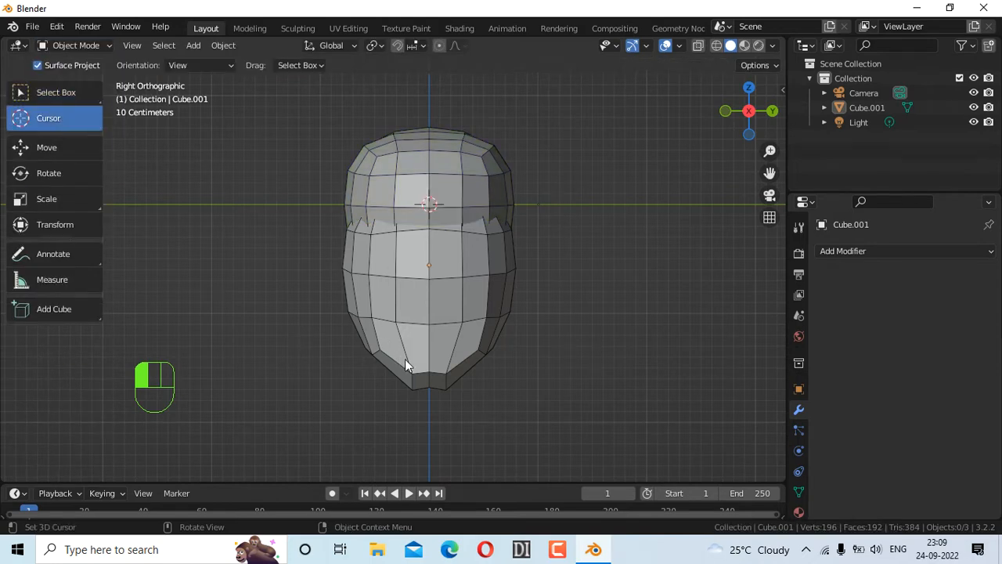
click(430, 390)
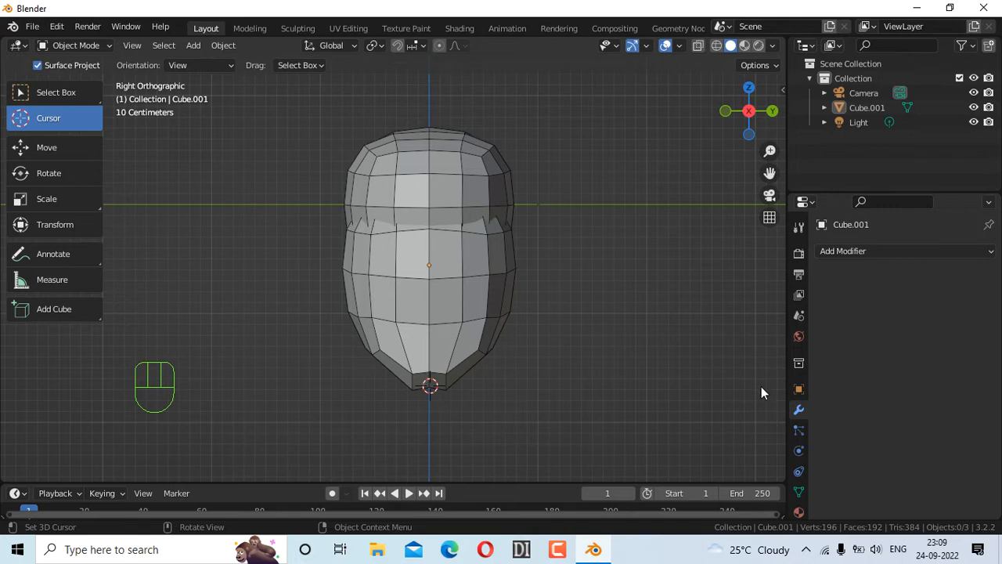
Step: Add a mesh plane at the 3D cursor and expand its creation settings
key(shift+a)
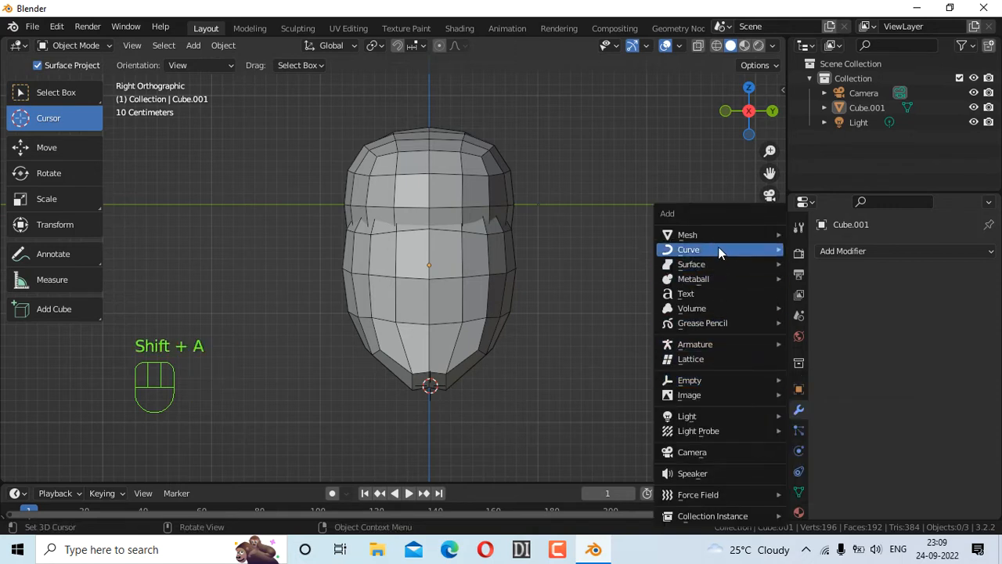
mouse_move(714, 234)
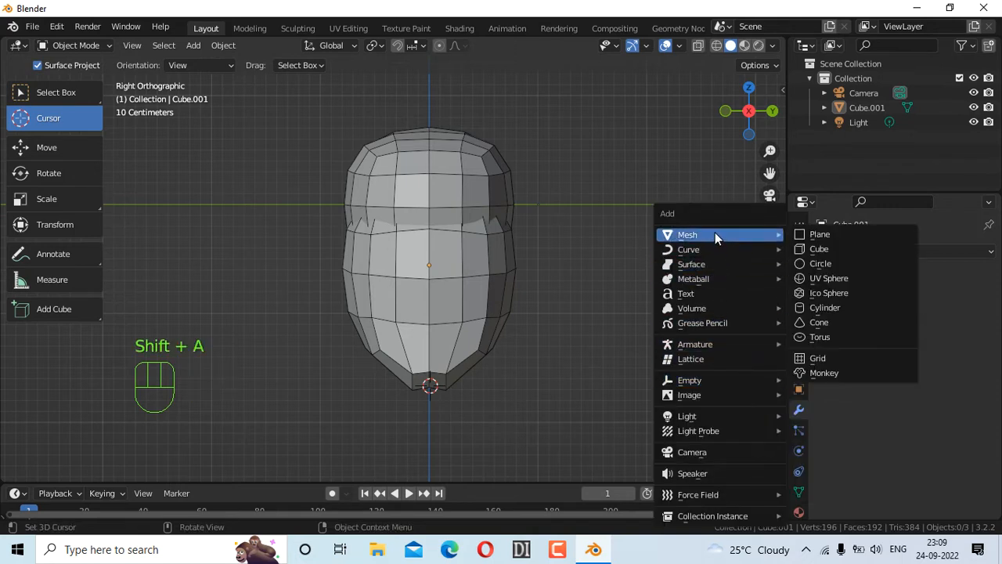
click(807, 235)
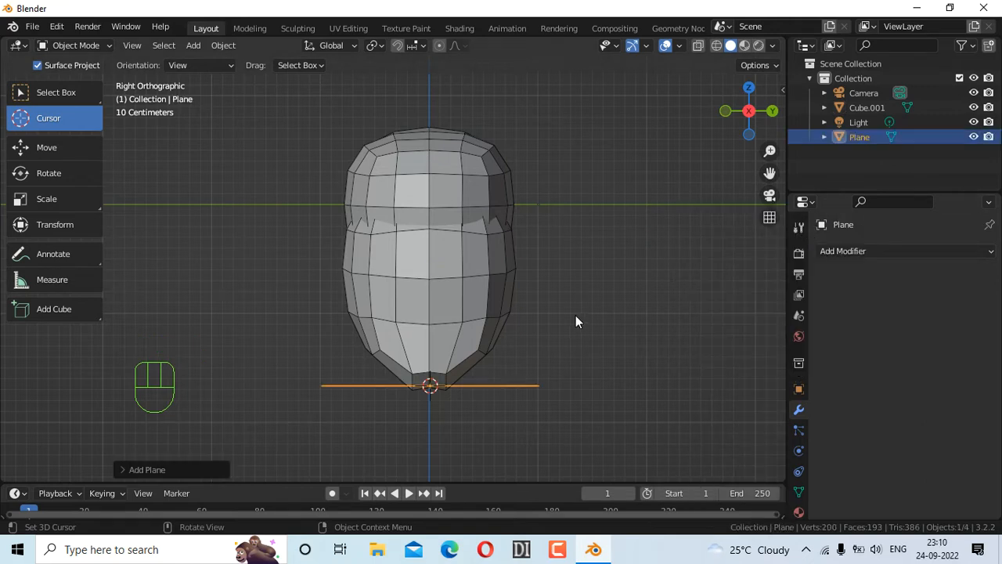
click(123, 470)
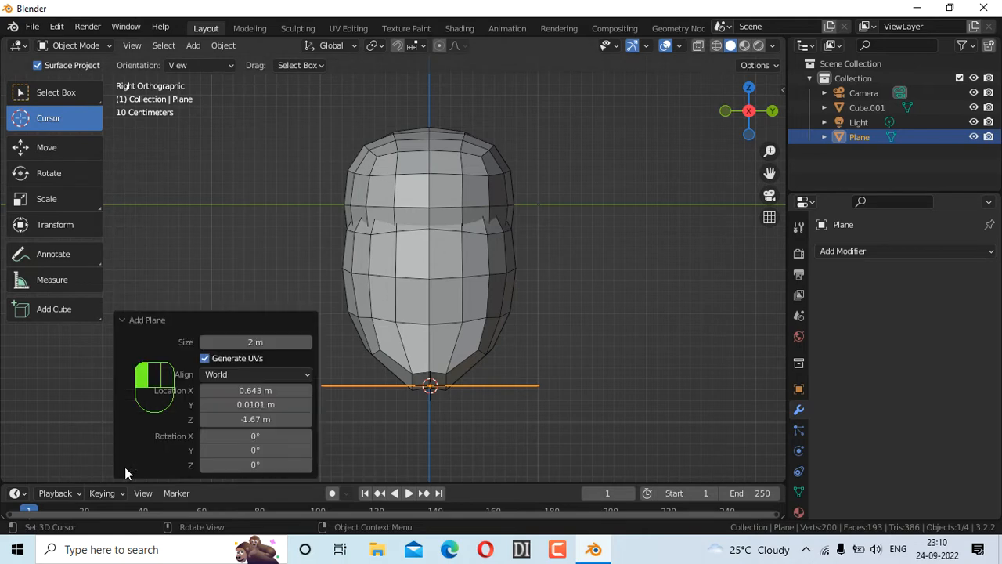
click(255, 435)
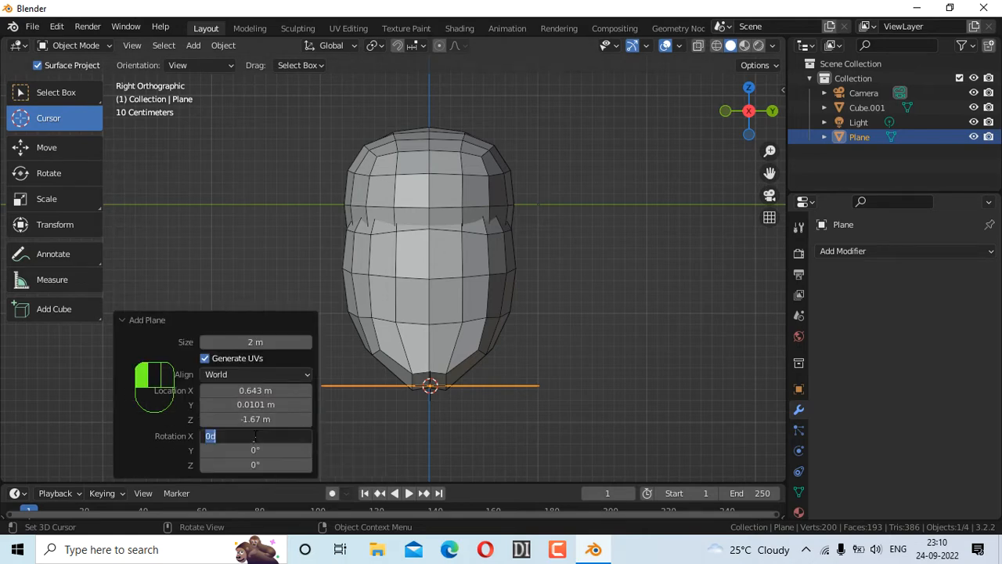
key(Return)
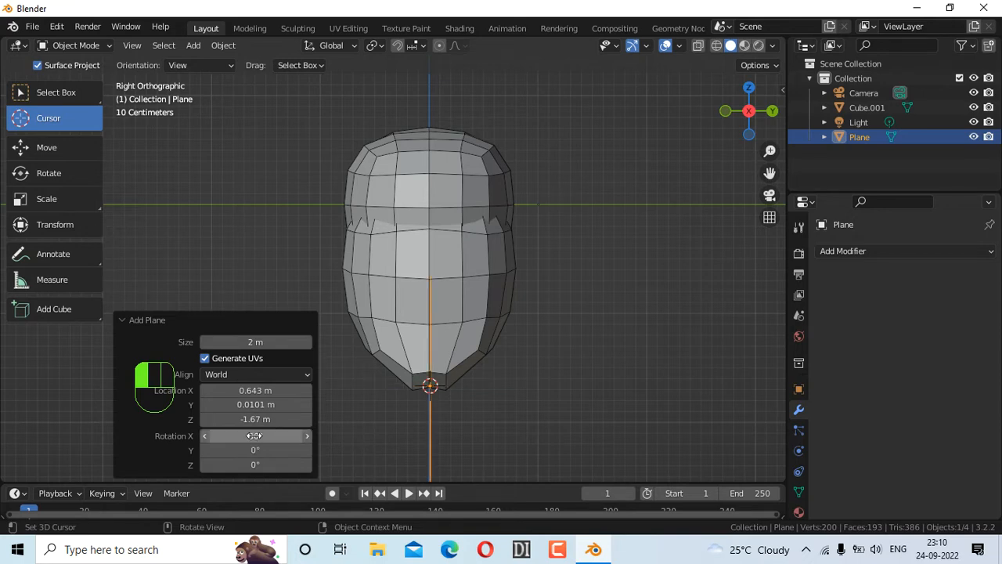
key(ctrl+z)
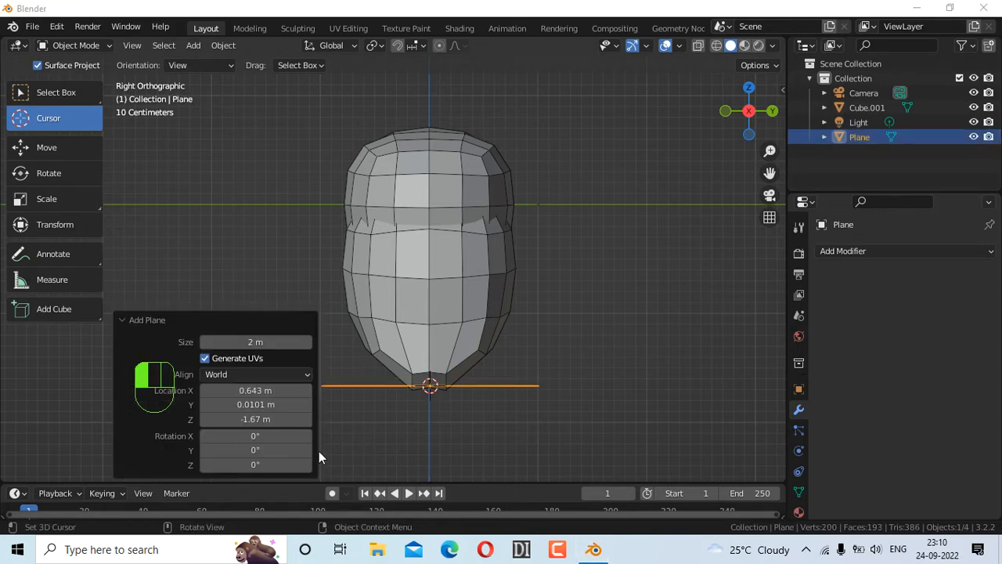
Step: Set the new plane's rotation to 90° on Y and 45° on Z
click(258, 450)
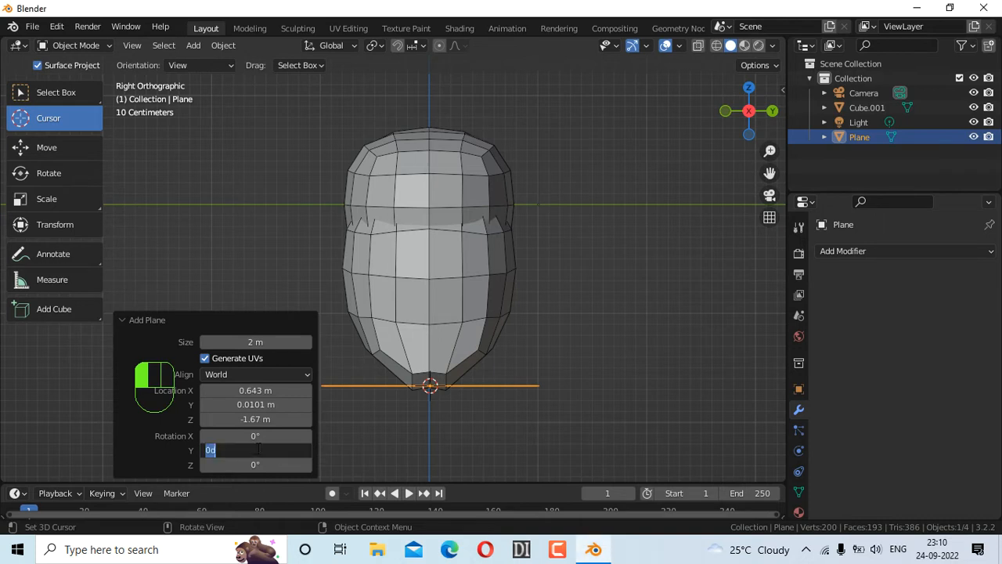
text(90)
key(Return)
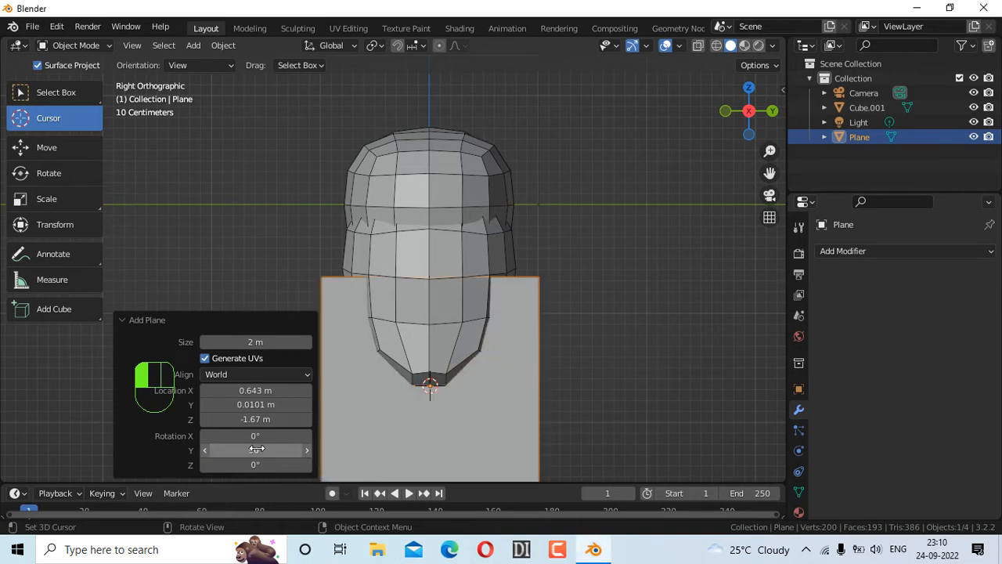
click(254, 465)
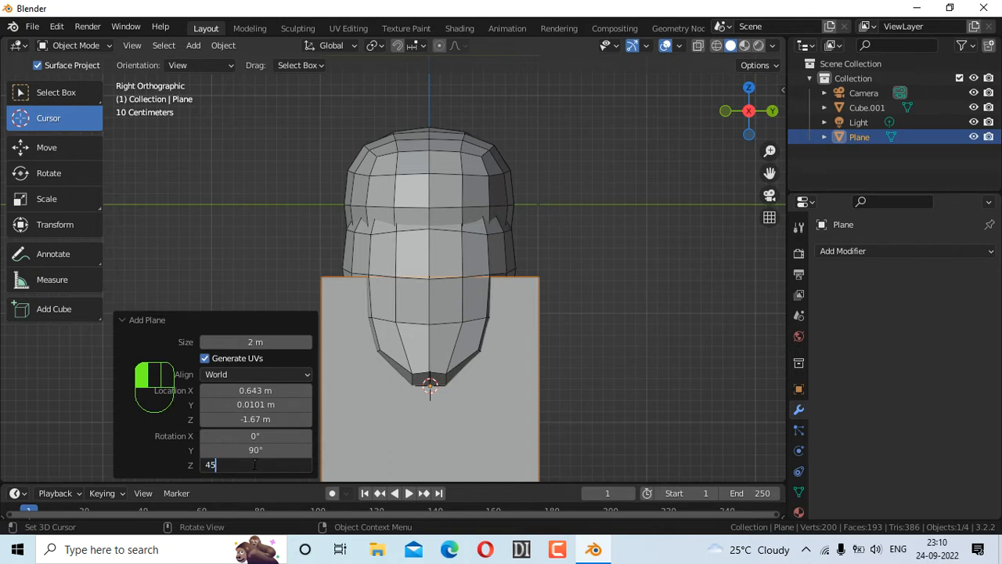
text(45)
key(Return)
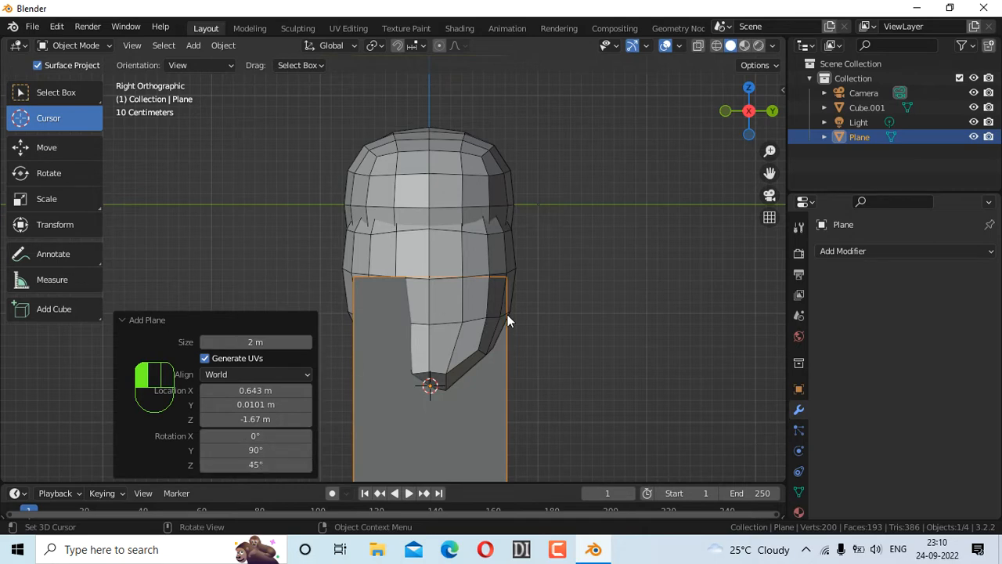
Step: Shrink the plane uniformly in two passes, by factors of about 0.41 and 0.77
key(s)
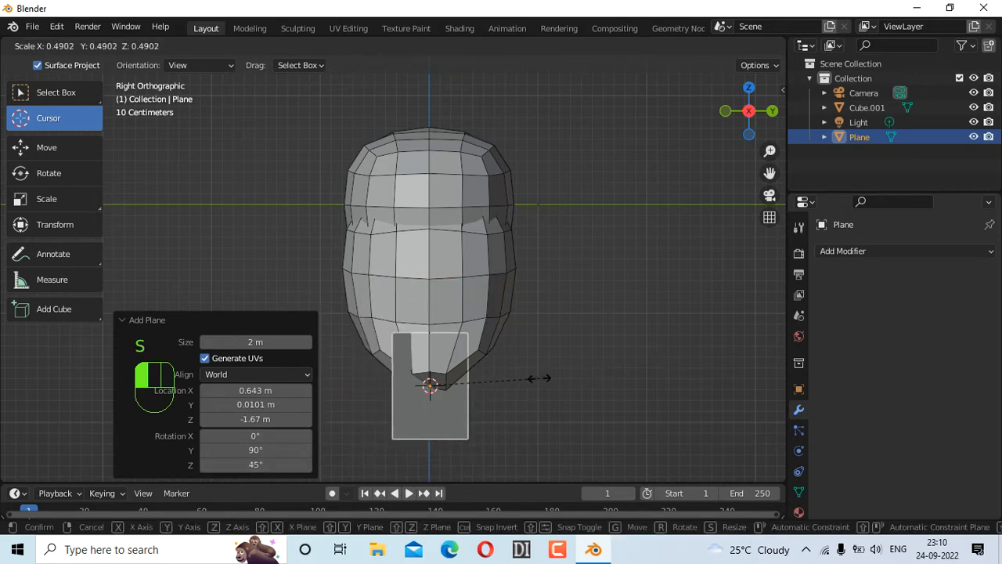
click(521, 383)
drag(748, 118, 709, 205)
key(s)
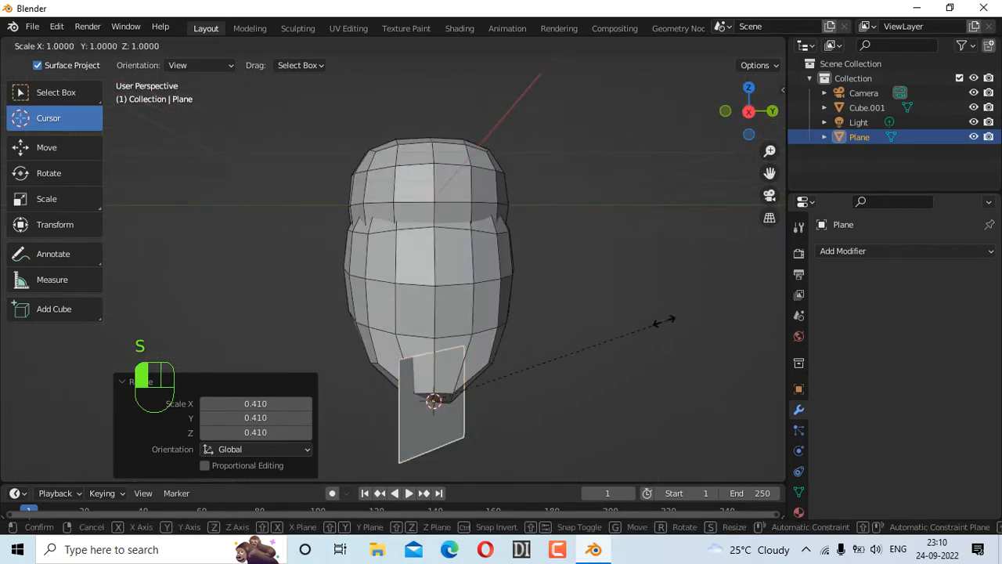
click(612, 334)
Step: Move the plane to the head's side at ear height, about -0.88, 0.91 and 1.45 m in X, Y, Z, and scale it by 1.08
drag(753, 110, 605, 222)
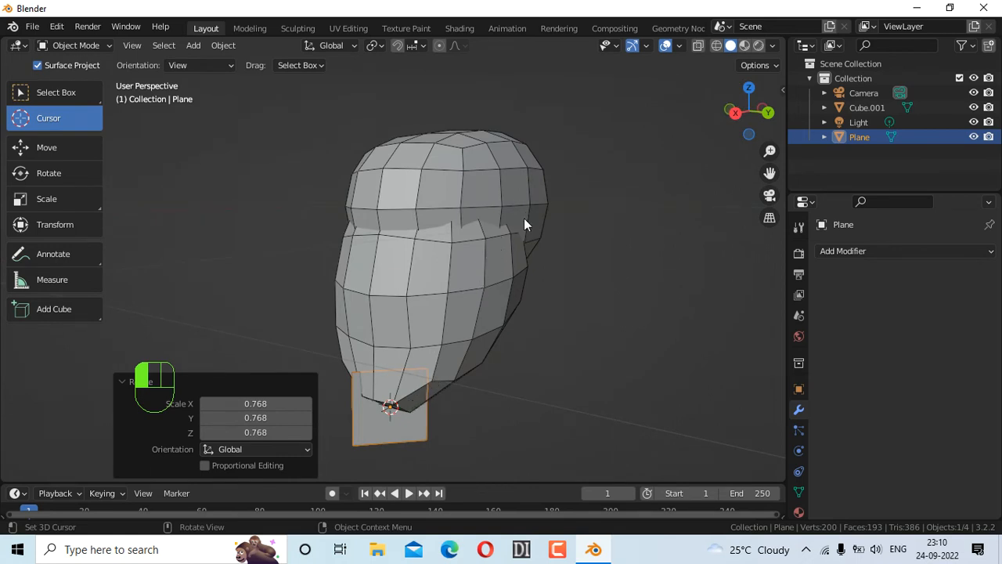
key(g)
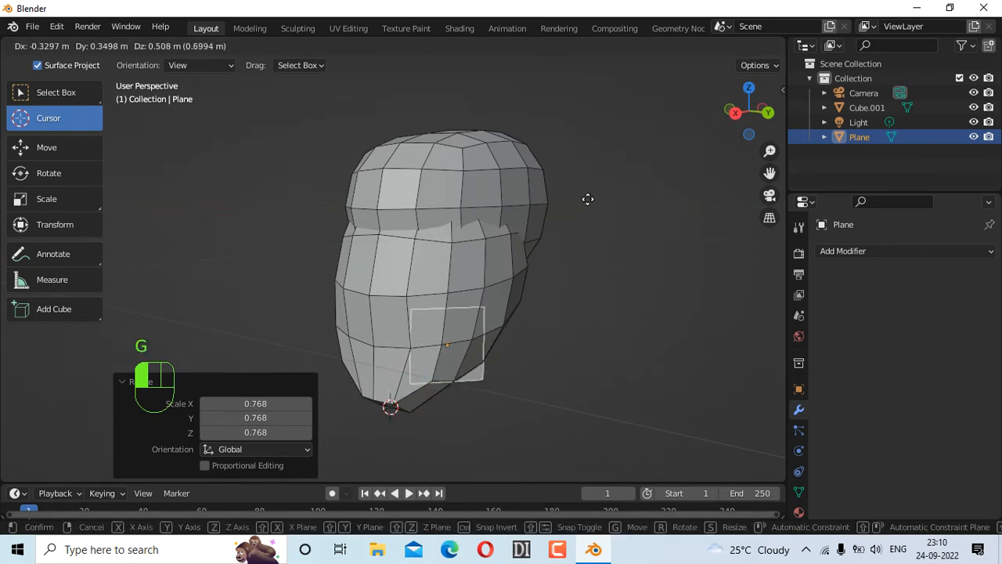
click(639, 159)
drag(742, 110, 719, 114)
key(s)
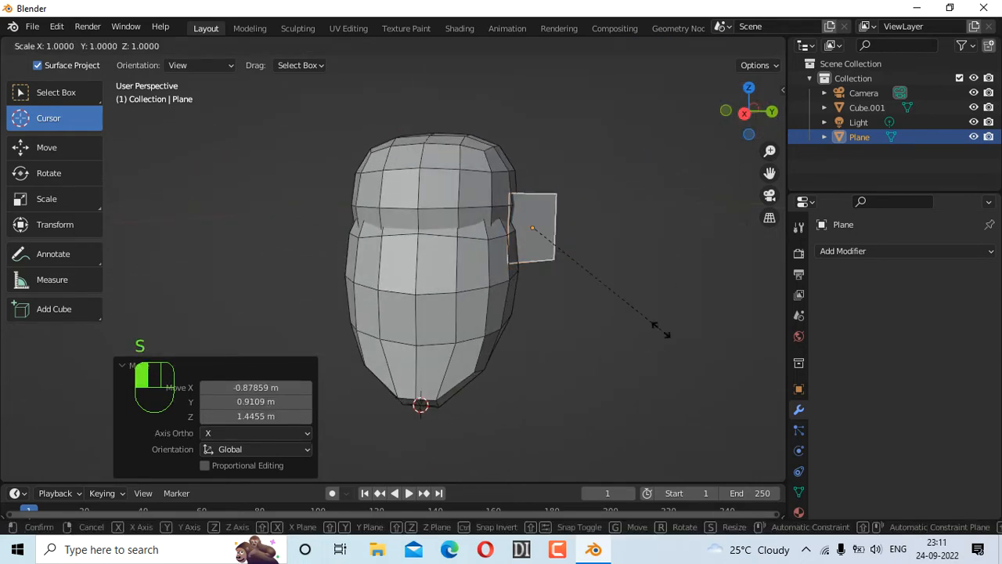
click(673, 325)
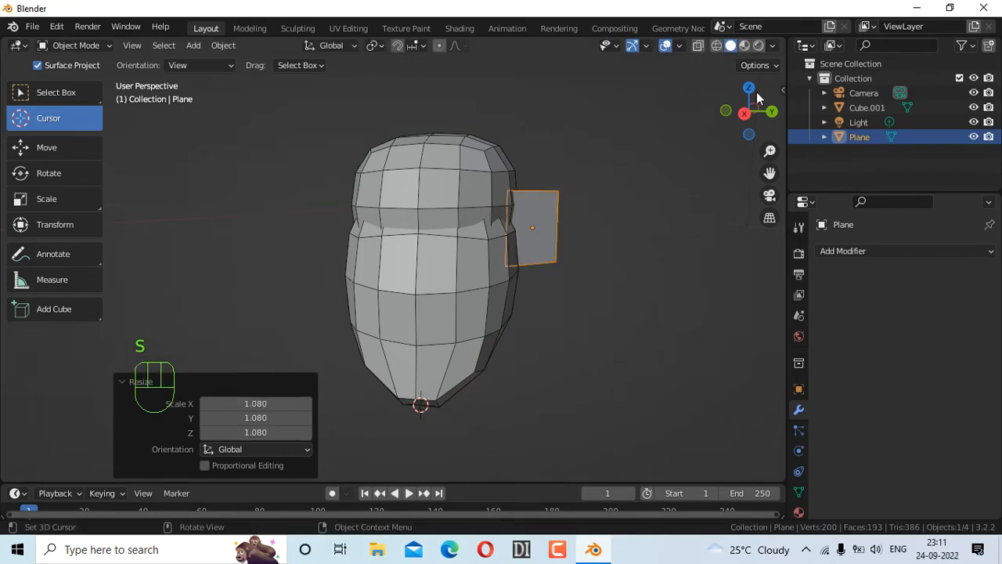
Step: Fine-tune the ear plane against the head along global Y, by about -0.052 m and back out by about 0.042 m
drag(749, 111, 740, 112)
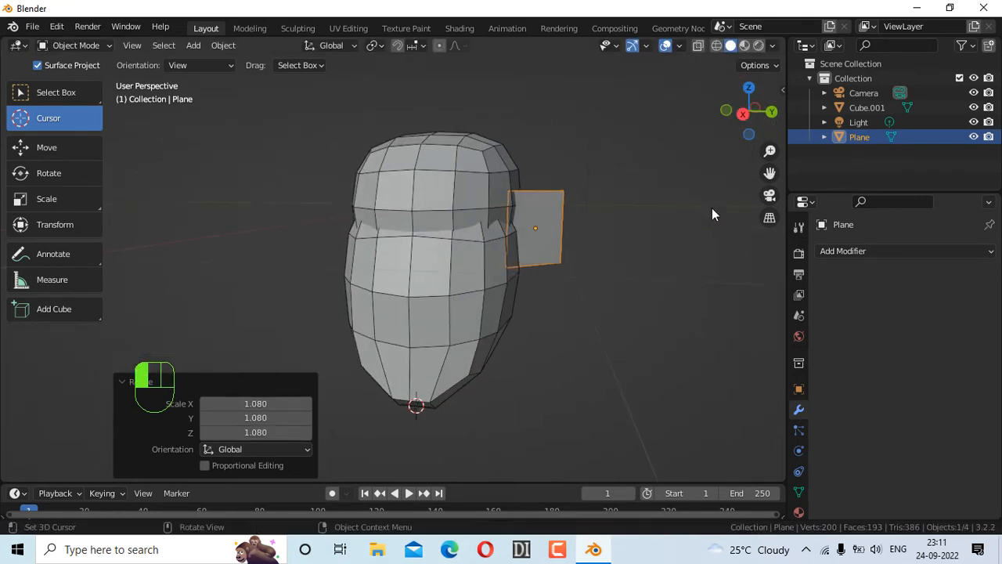
key(g)
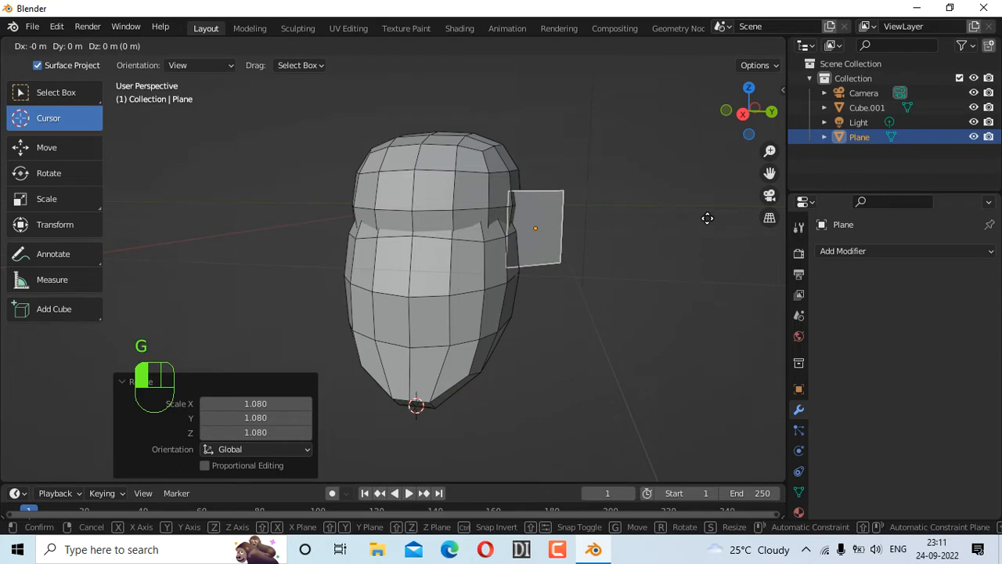
key(y)
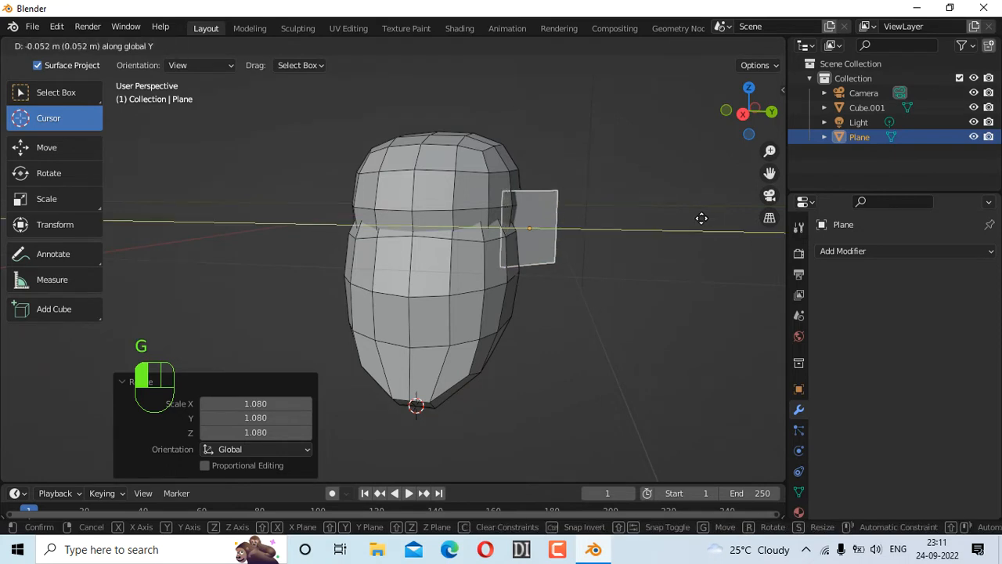
click(700, 217)
drag(744, 112, 753, 112)
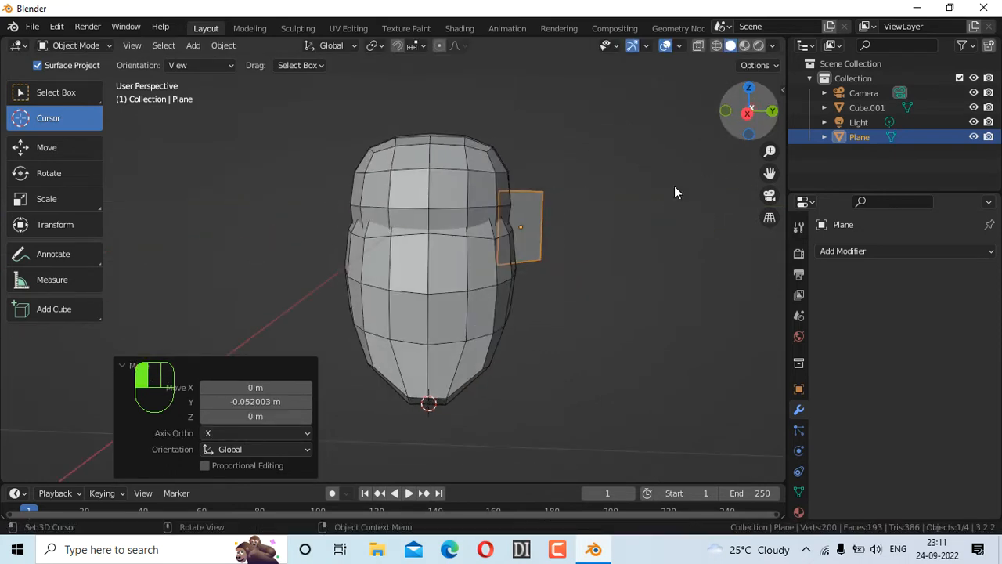
key(g)
key(y)
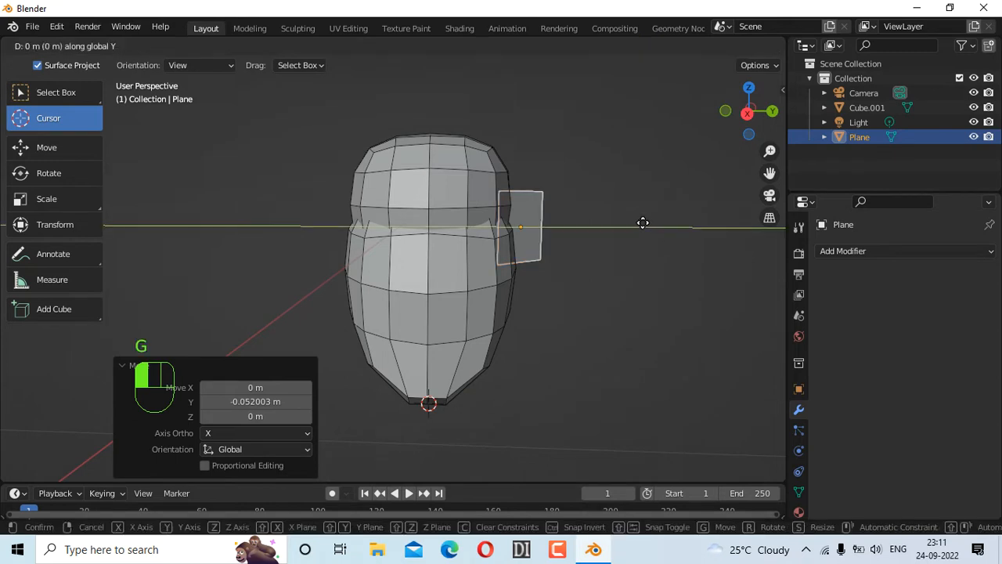
click(648, 230)
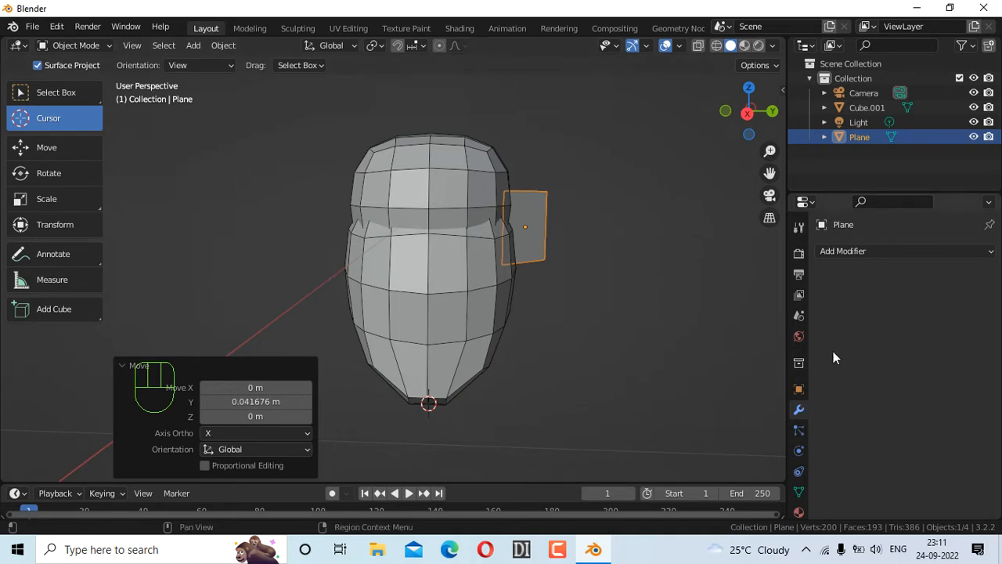
Step: Add a Subdivision Surface modifier to the ear plane and turn off Optimal Display
click(866, 251)
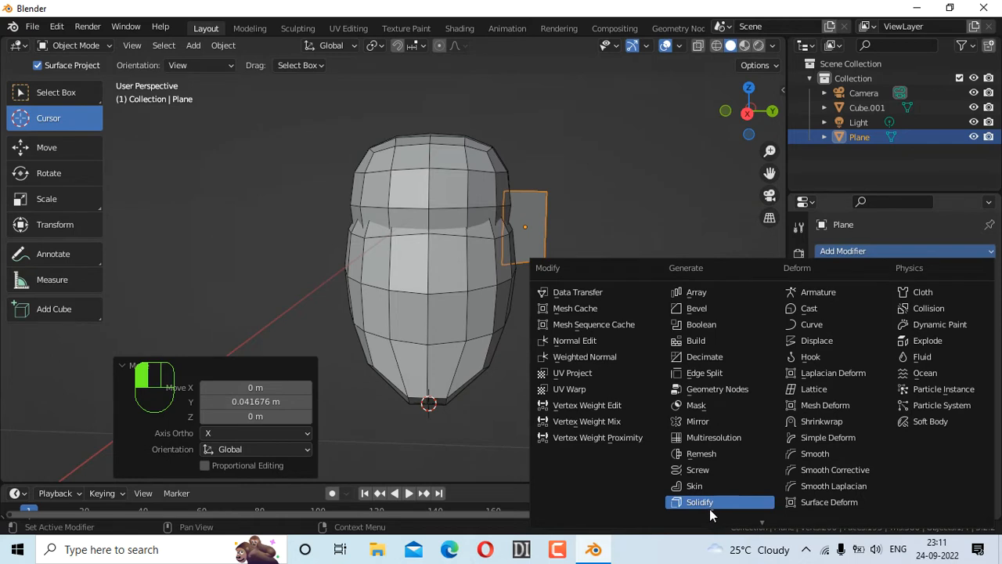
scroll(708, 486, down, 2)
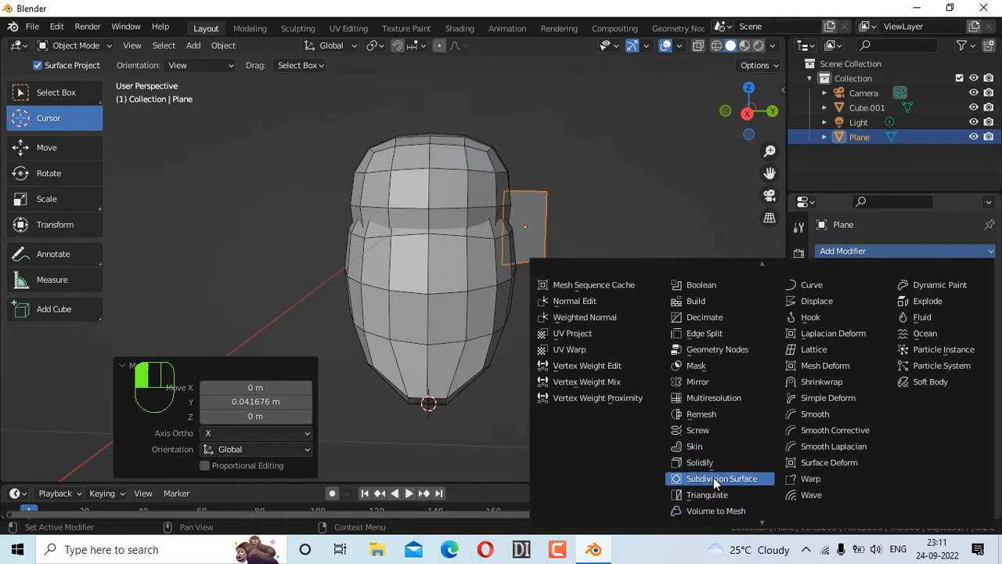
click(713, 478)
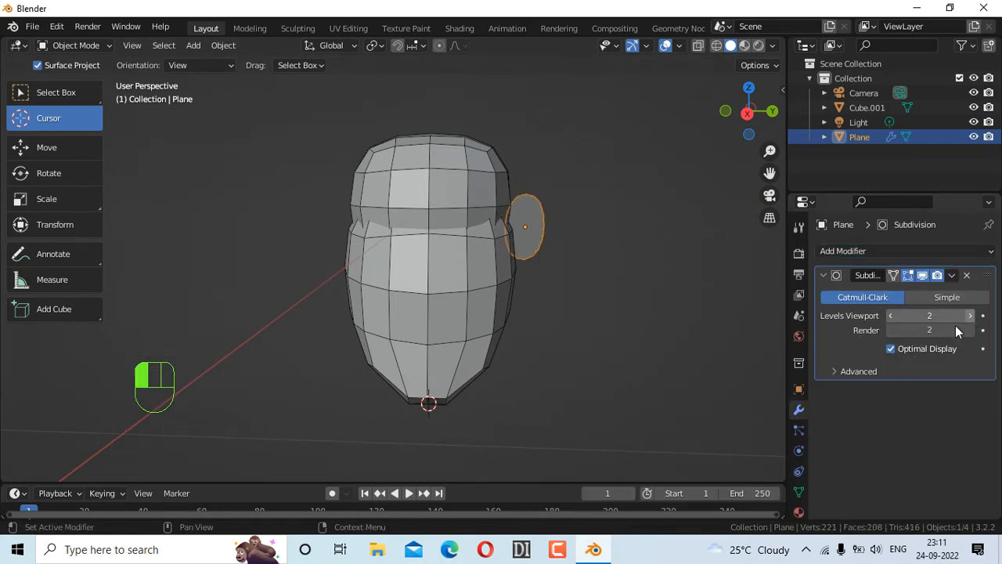
drag(750, 110, 733, 167)
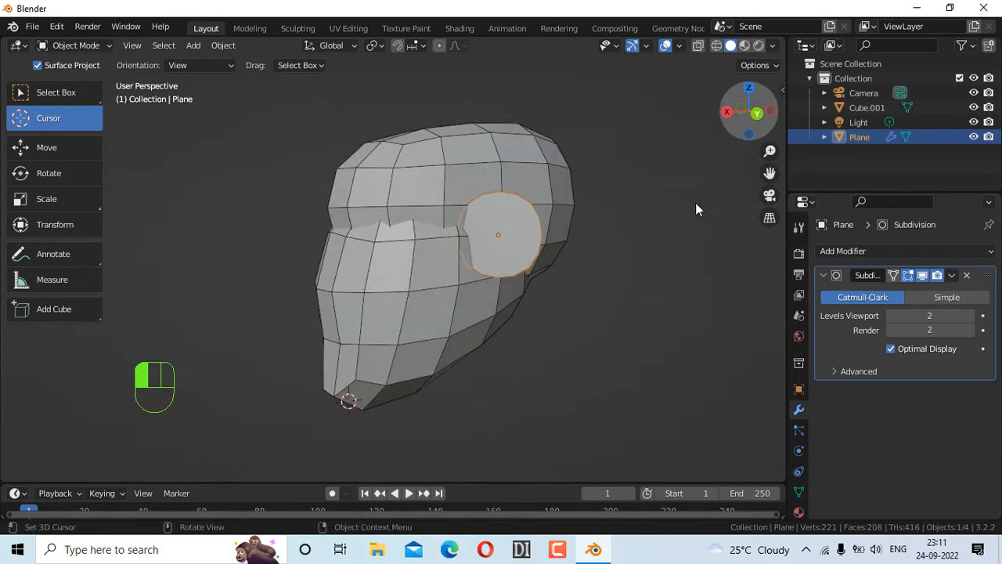
scroll(566, 247, up, 4)
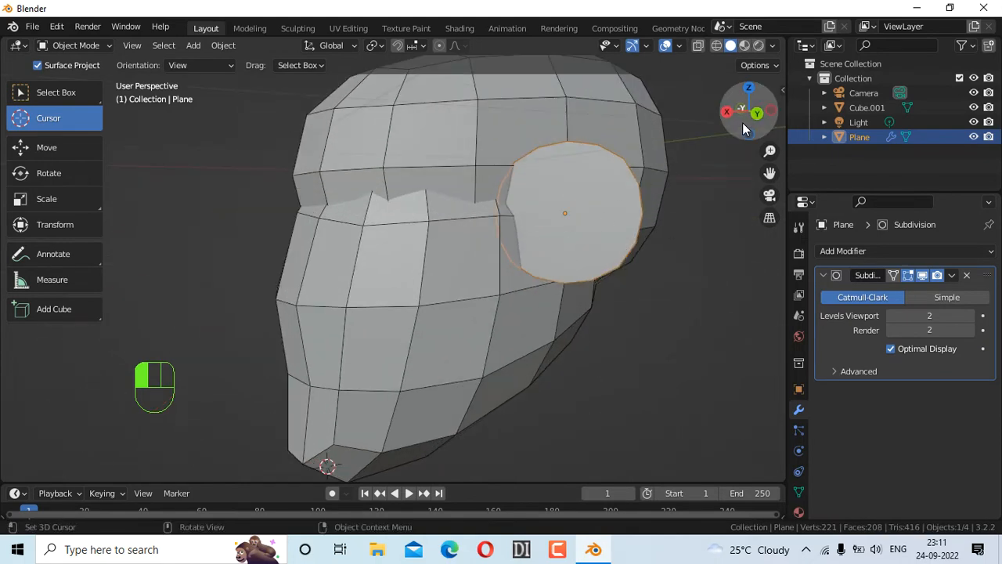
drag(748, 110, 803, 110)
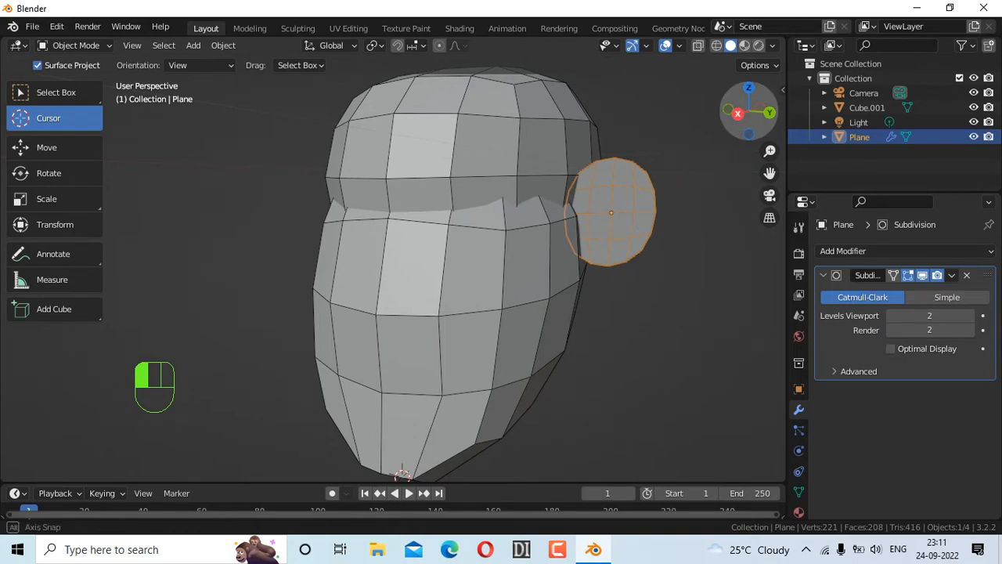
drag(732, 127, 744, 129)
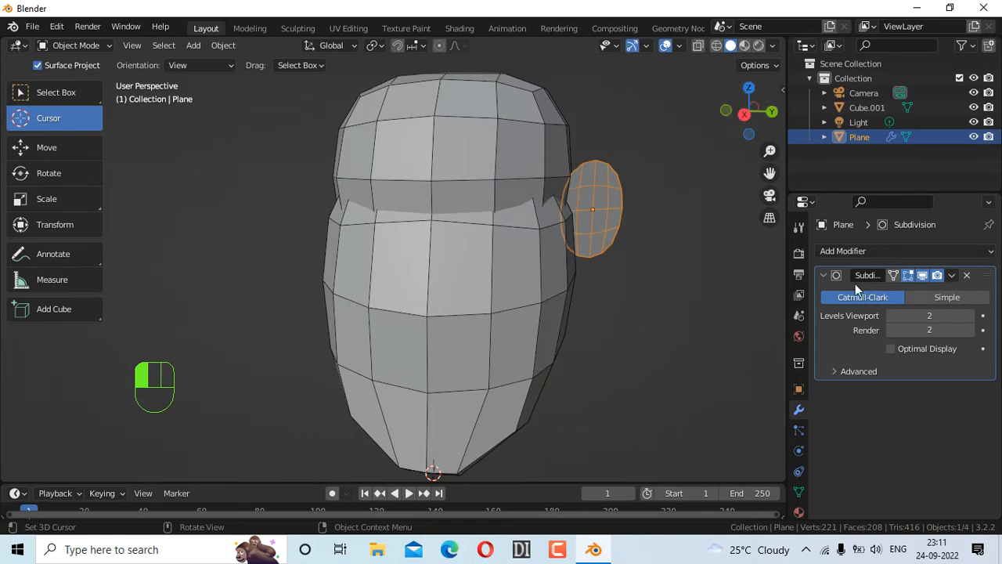
Step: Add a Mirror modifier to the ear plane and apply all of its object transforms
click(897, 251)
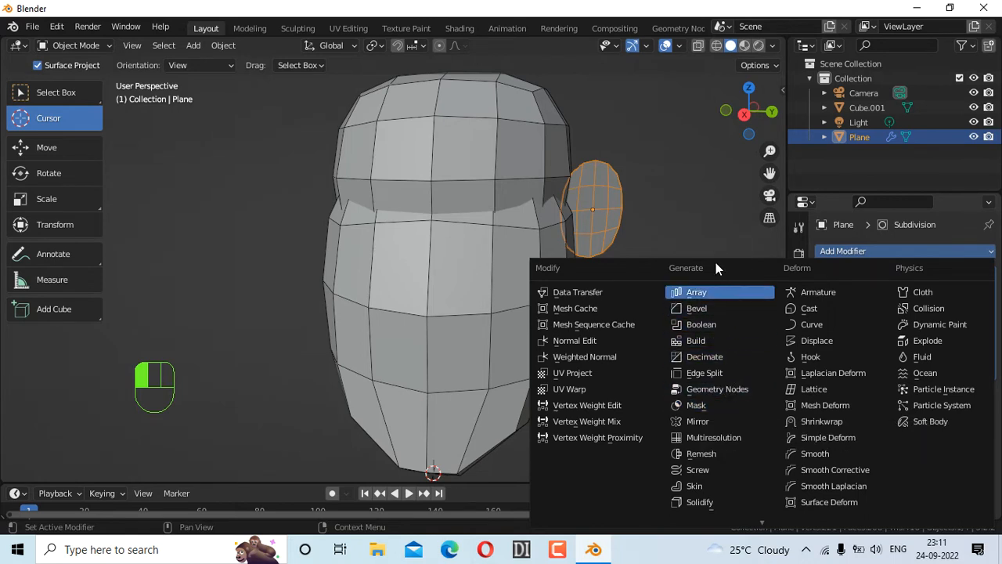
click(738, 421)
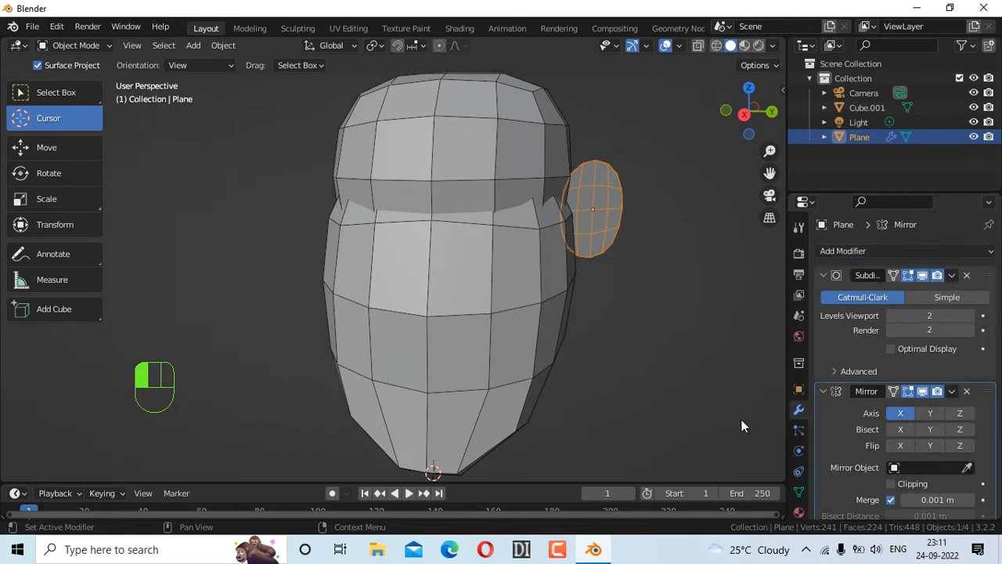
scroll(861, 368, down, 1)
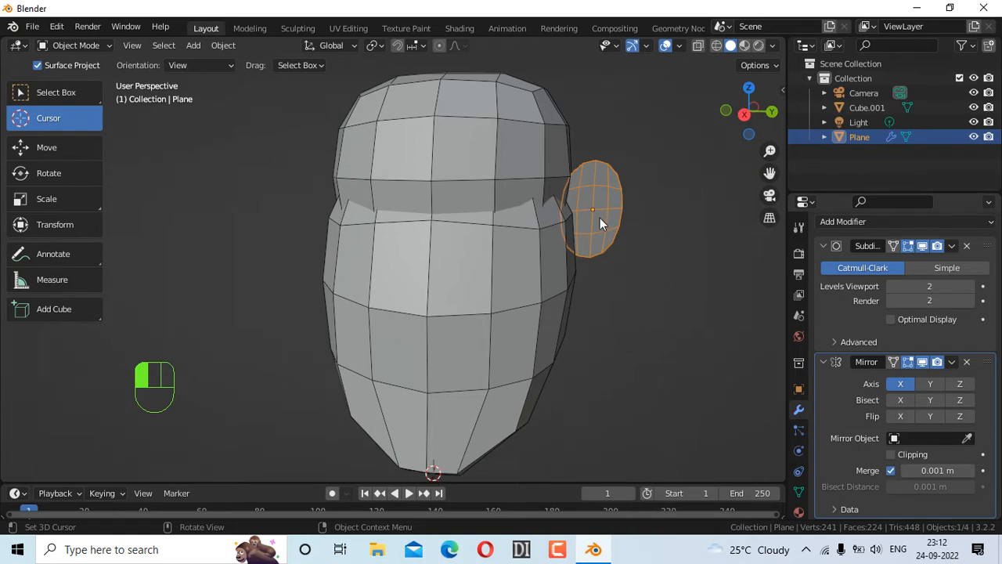
key(ctrl+a)
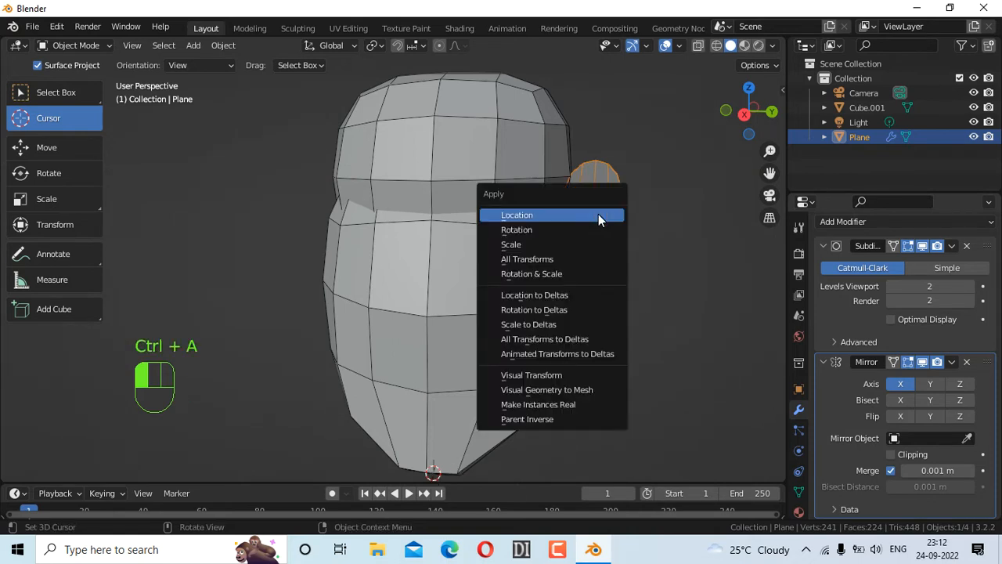
click(558, 259)
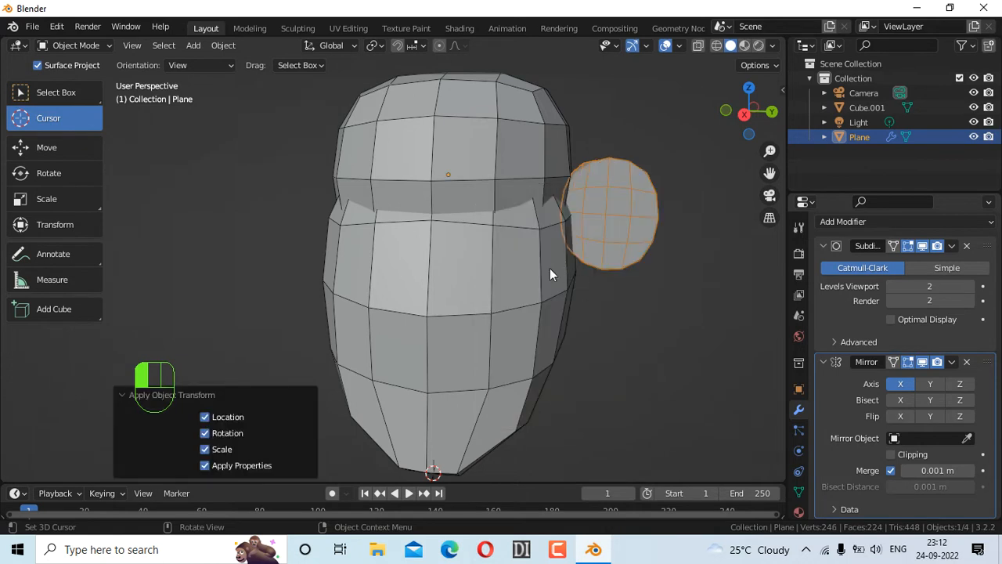
Step: Set the ear's mirror axis to Y only, instead of X, and check both ears from the right and left orthographic views
click(746, 116)
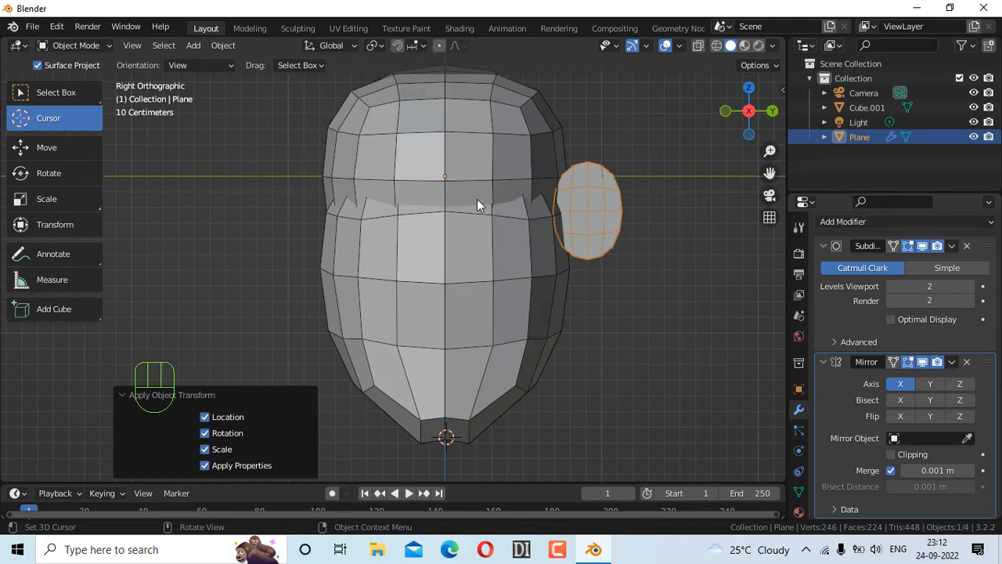
click(902, 383)
click(927, 384)
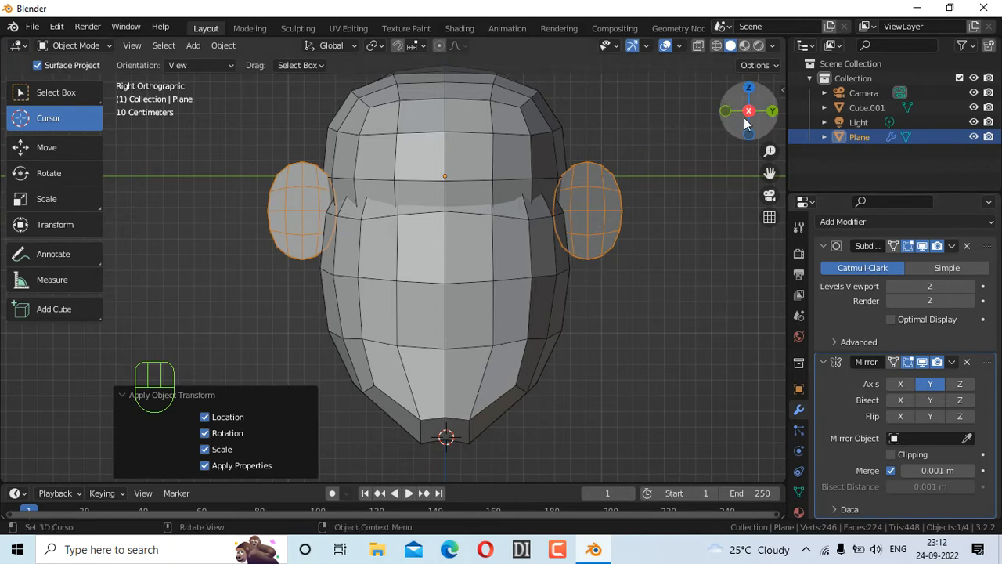
drag(743, 122, 744, 125)
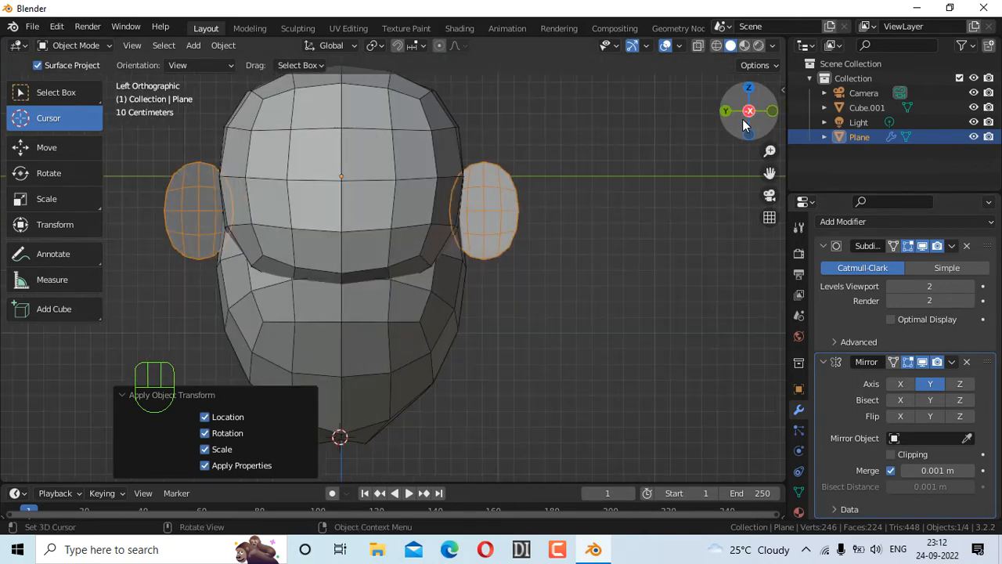
click(747, 112)
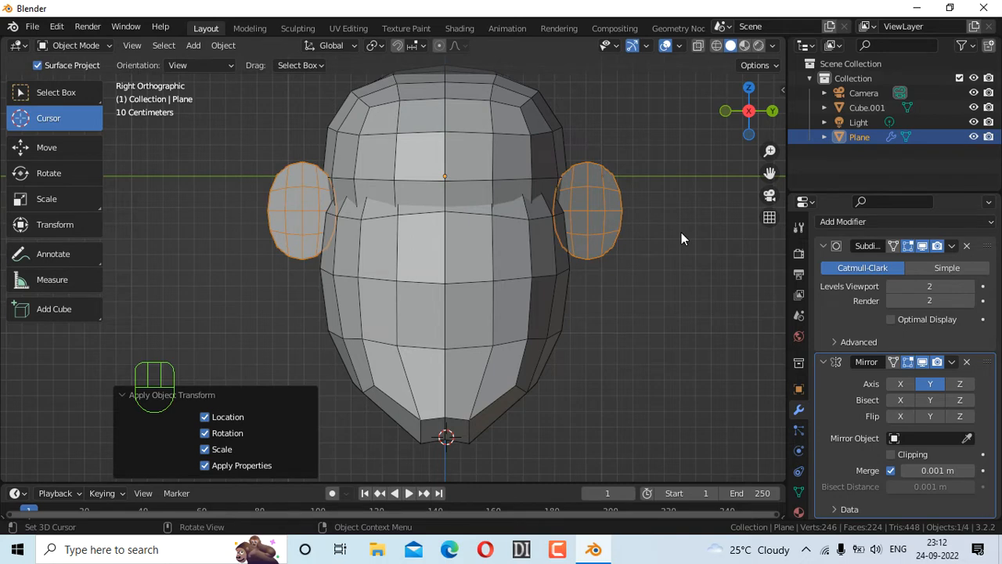
Step: View the ear from its side and switch the plane to Sculpt Mode
drag(748, 125, 720, 121)
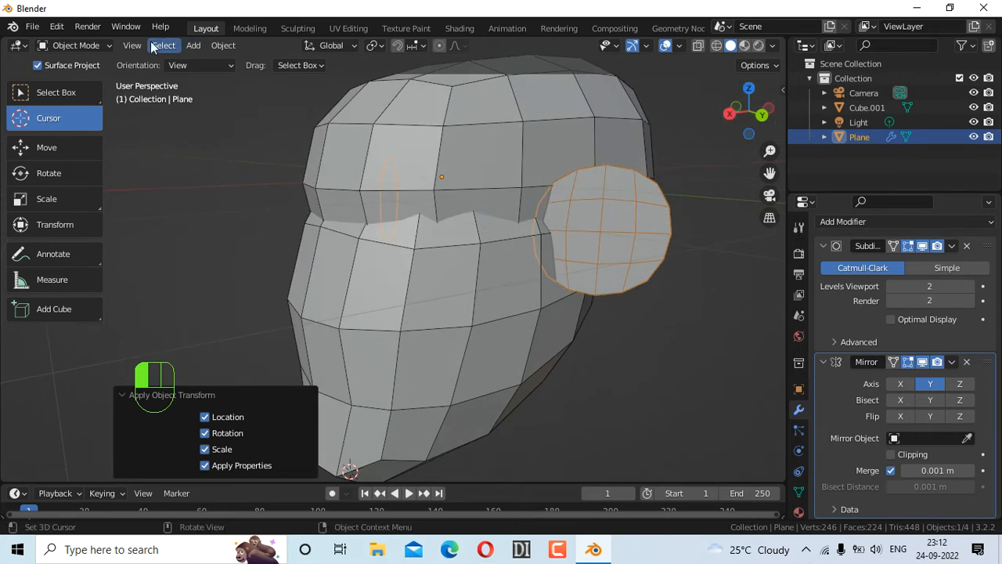
click(100, 44)
click(79, 90)
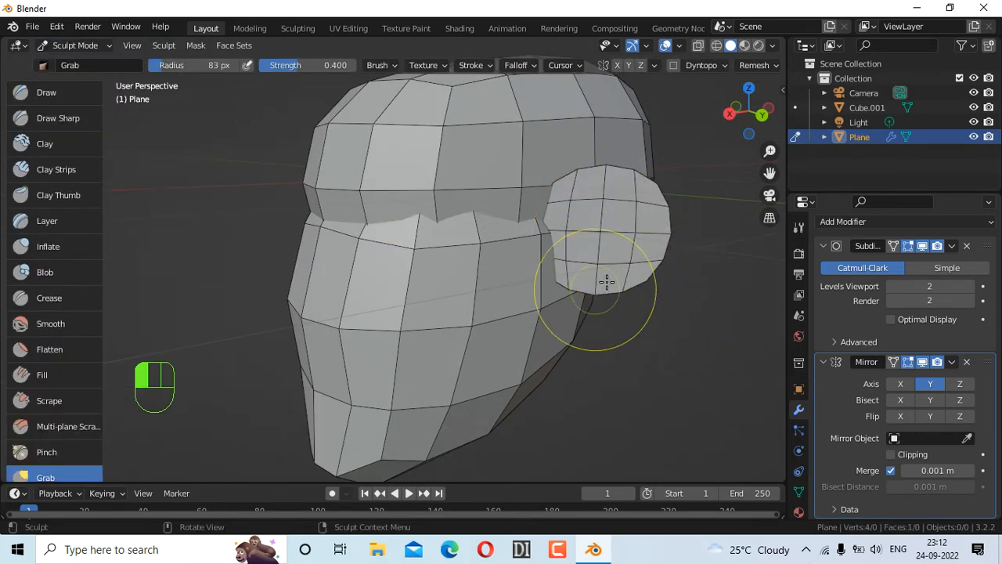
scroll(921, 328, up, 1)
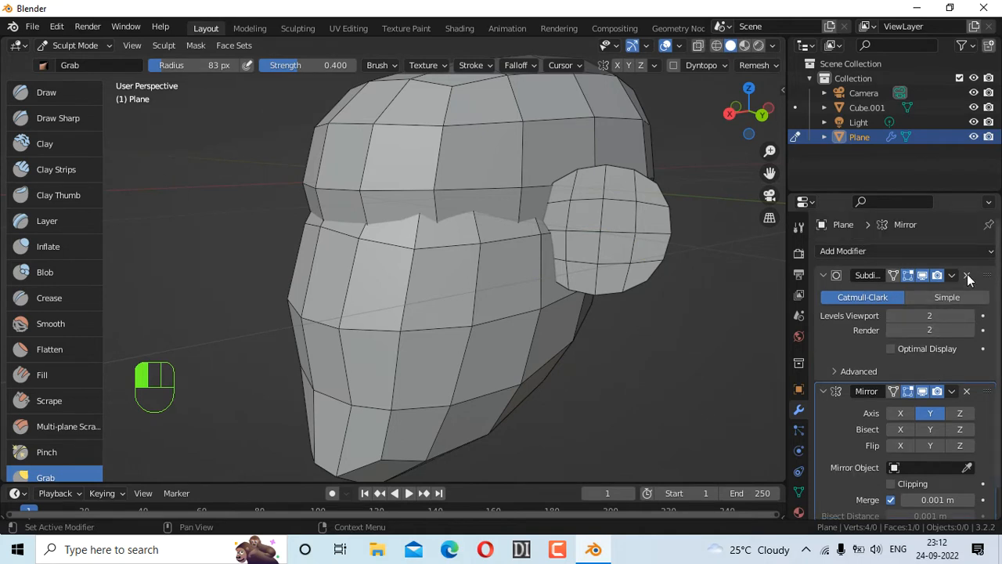
Step: Apply the ear plane's Subdivision Surface modifier and use the Grab brush to stretch the ear's lower edge down into a lobe
click(952, 275)
click(938, 292)
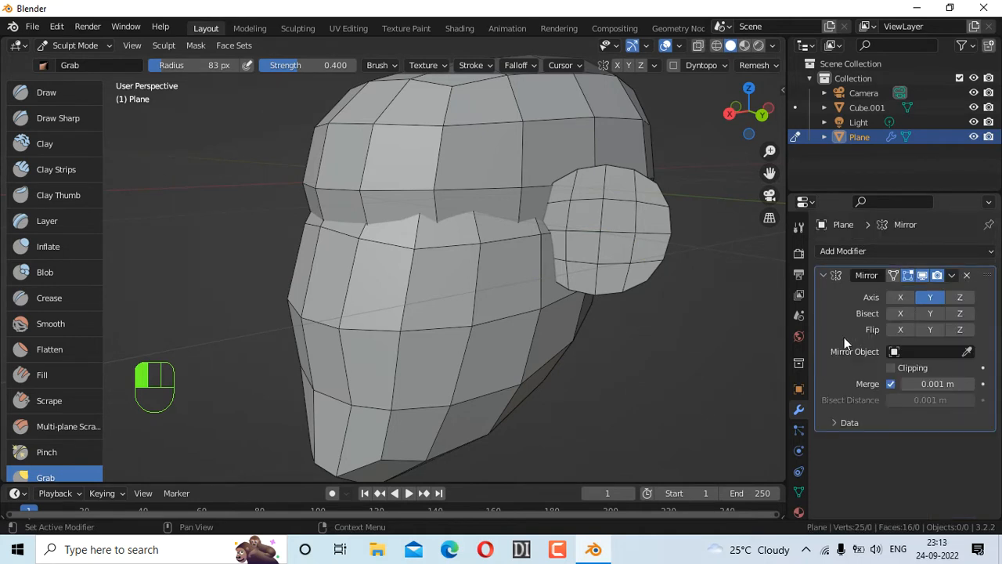
mouse_move(644, 261)
mouse_down()
mouse_move(599, 280)
mouse_move(573, 313)
mouse_move(546, 318)
mouse_move(516, 358)
mouse_move(528, 369)
mouse_up()
mouse_move(607, 299)
mouse_down()
mouse_move(602, 318)
mouse_move(603, 298)
mouse_up()
mouse_move(665, 227)
mouse_down()
mouse_move(647, 236)
mouse_move(634, 227)
mouse_up()
mouse_move(615, 167)
mouse_down()
mouse_move(604, 175)
mouse_move(651, 154)
mouse_move(620, 164)
mouse_up()
drag(651, 212, 673, 216)
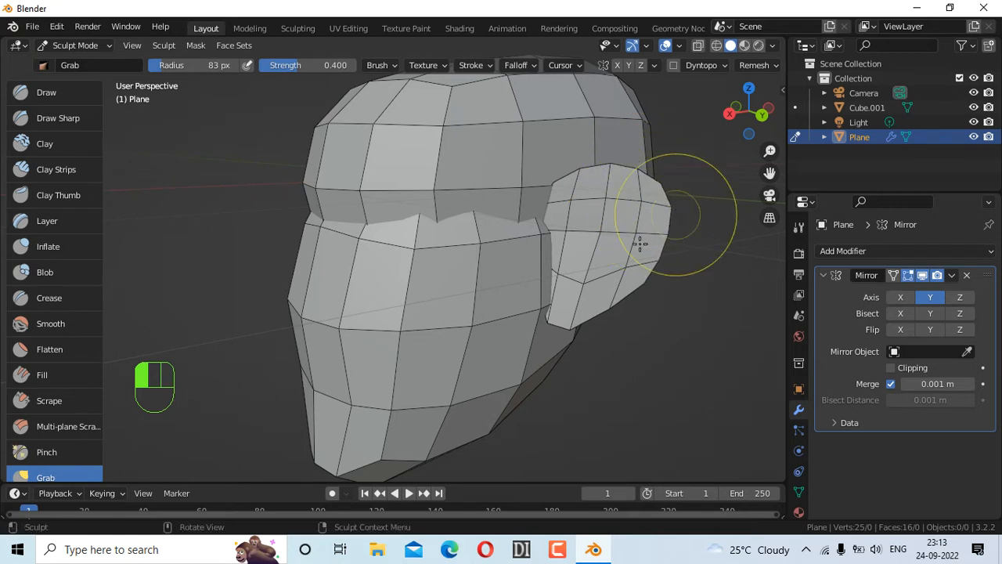
Step: Refine the ear's outline with the Grab brush, pulling its lower rear edge inward so it tapers toward the lobe
drag(576, 278, 599, 238)
mouse_move(738, 117)
mouse_down()
mouse_move(912, 120)
mouse_move(717, 117)
mouse_up()
mouse_move(580, 325)
mouse_down()
mouse_move(565, 338)
mouse_move(580, 317)
mouse_move(570, 328)
mouse_up()
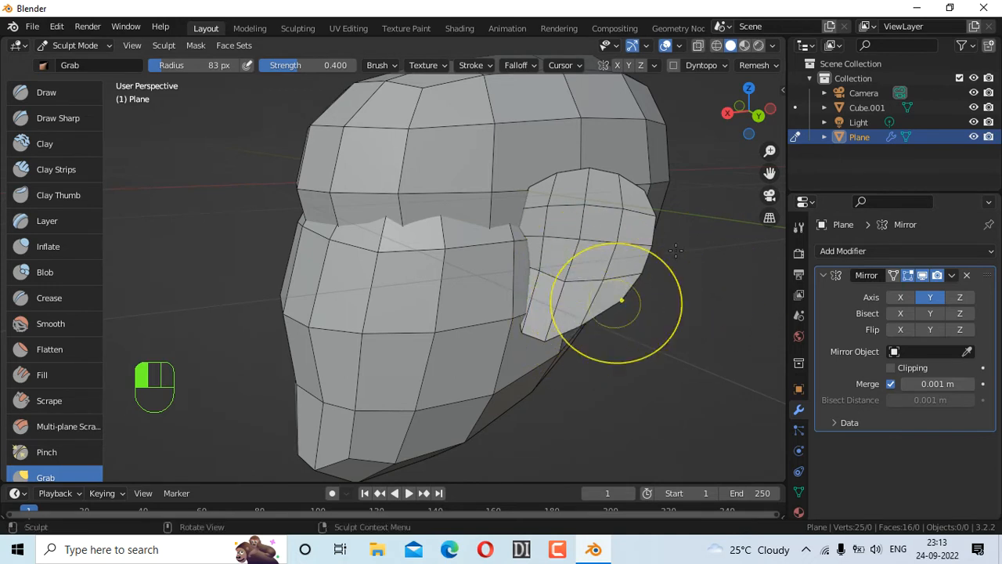
drag(656, 248, 634, 259)
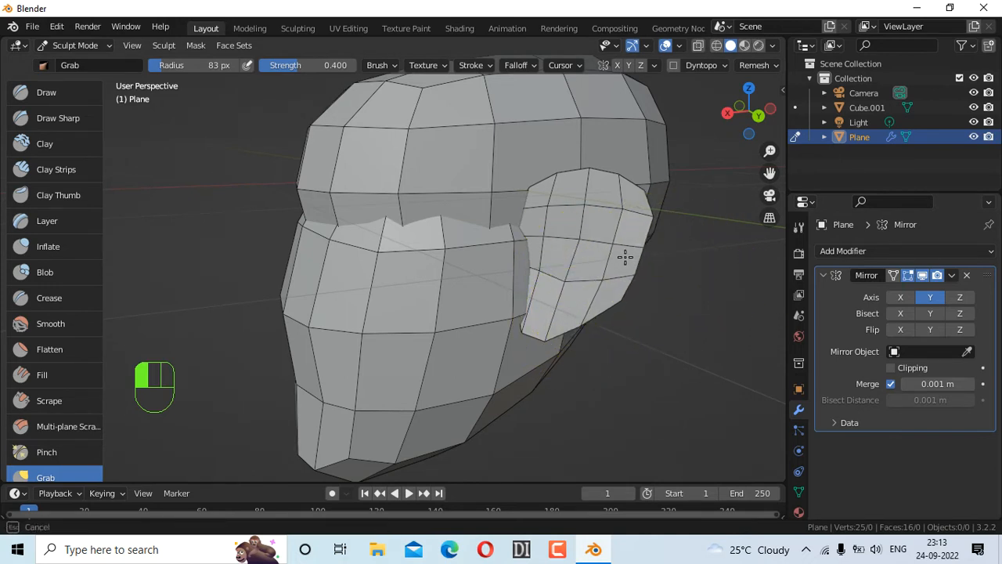
drag(637, 257, 639, 258)
drag(658, 219, 640, 221)
drag(637, 262, 623, 248)
mouse_move(619, 290)
mouse_down()
mouse_move(604, 291)
mouse_move(611, 264)
mouse_up()
mouse_move(656, 222)
mouse_down()
mouse_move(636, 242)
mouse_move(645, 250)
mouse_up()
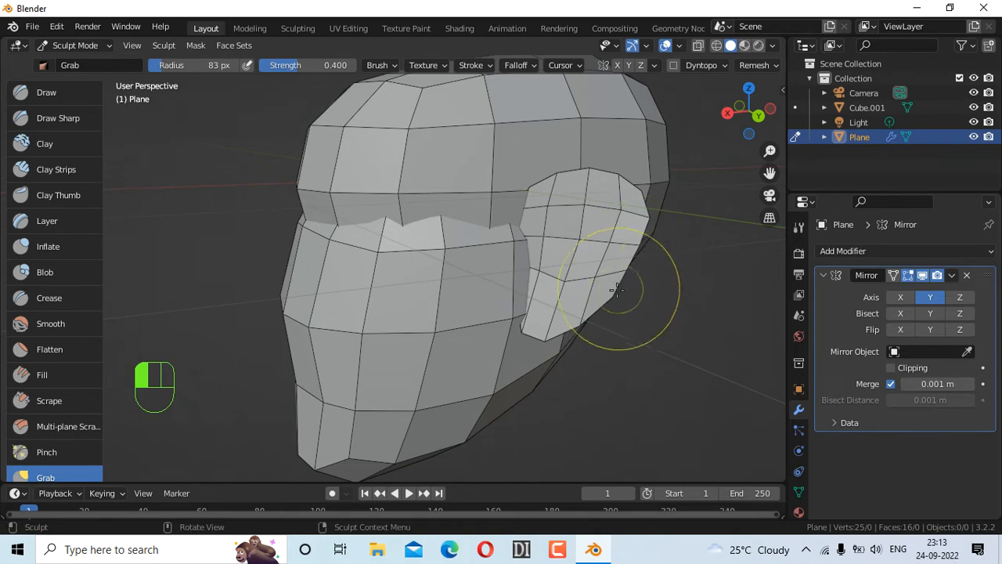
mouse_move(753, 112)
mouse_down()
mouse_move(593, 115)
mouse_move(803, 112)
mouse_move(738, 123)
mouse_up()
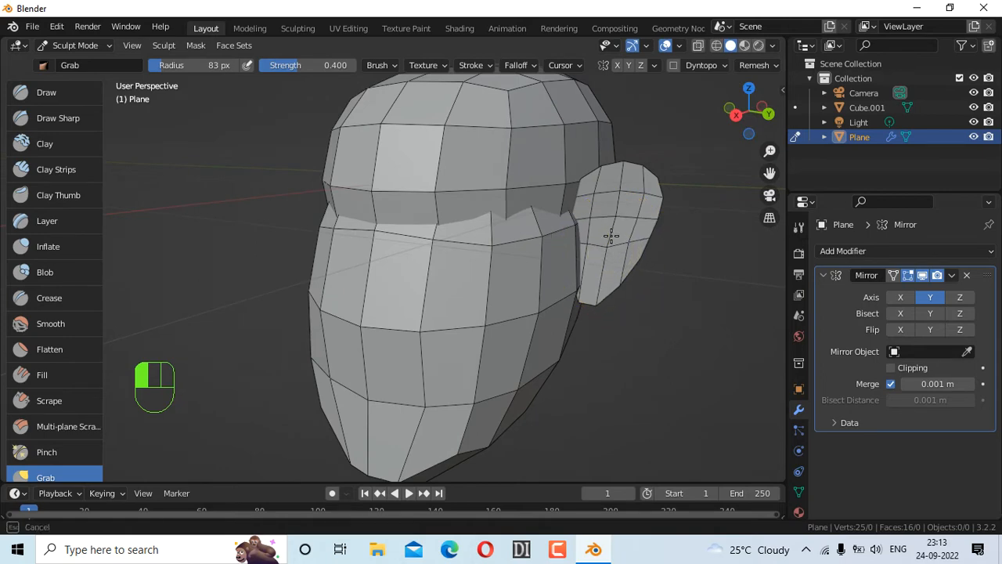
drag(744, 119, 651, 124)
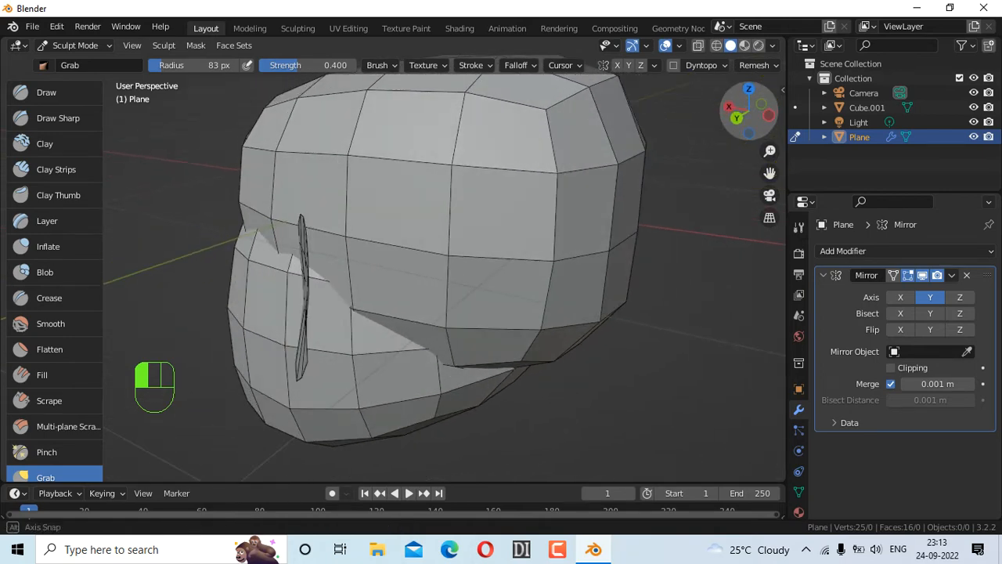
drag(293, 264, 303, 333)
drag(746, 117, 763, 113)
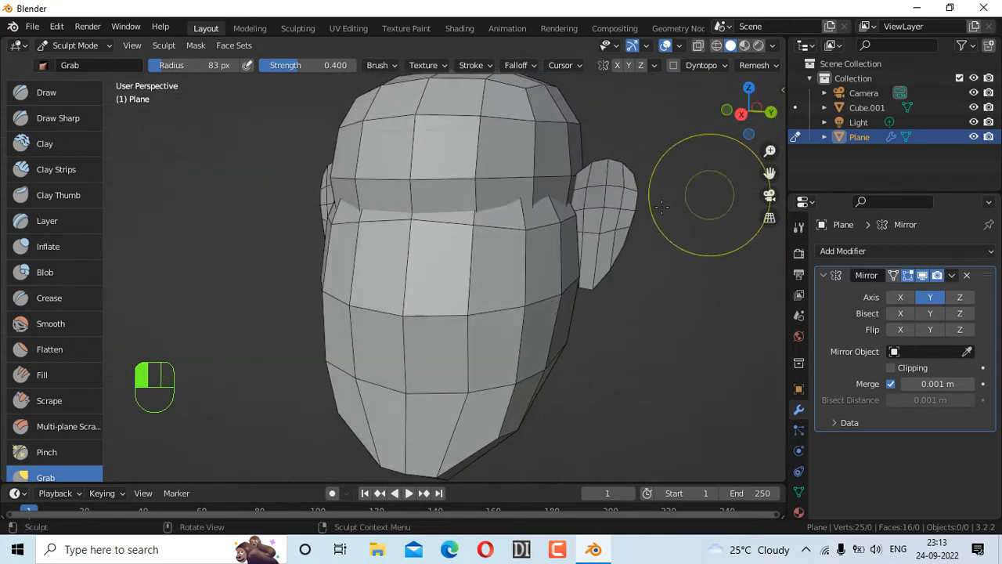
Step: Add a Solidify modifier to the ear plane
click(917, 251)
scroll(715, 466, down, 1)
click(708, 487)
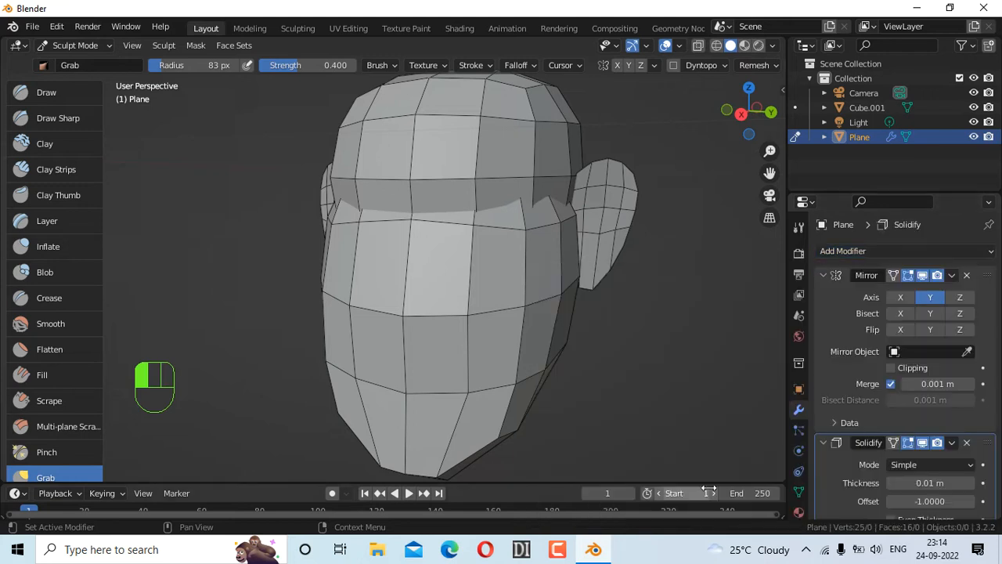
Step: Set the ear's Solidify thickness to 0.06 m, judging it from behind the head
scroll(959, 414, down, 3)
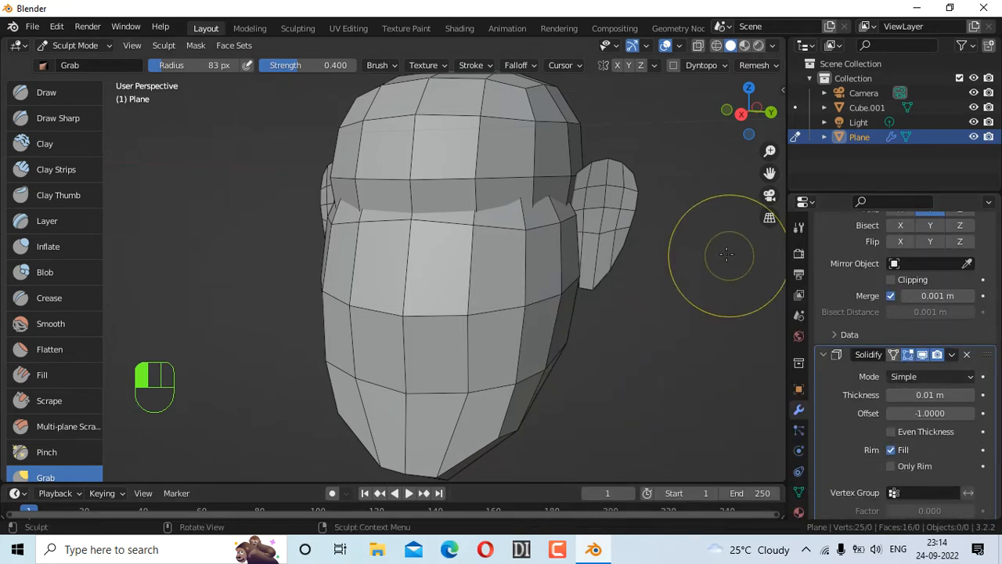
click(972, 397)
drag(743, 111, 803, 127)
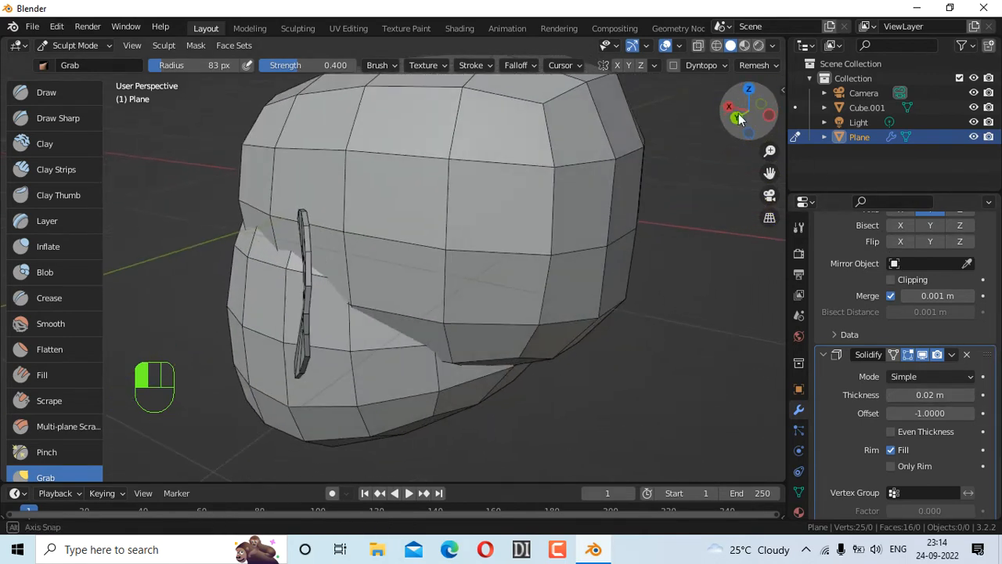
click(970, 396)
click(971, 396)
click(971, 396)
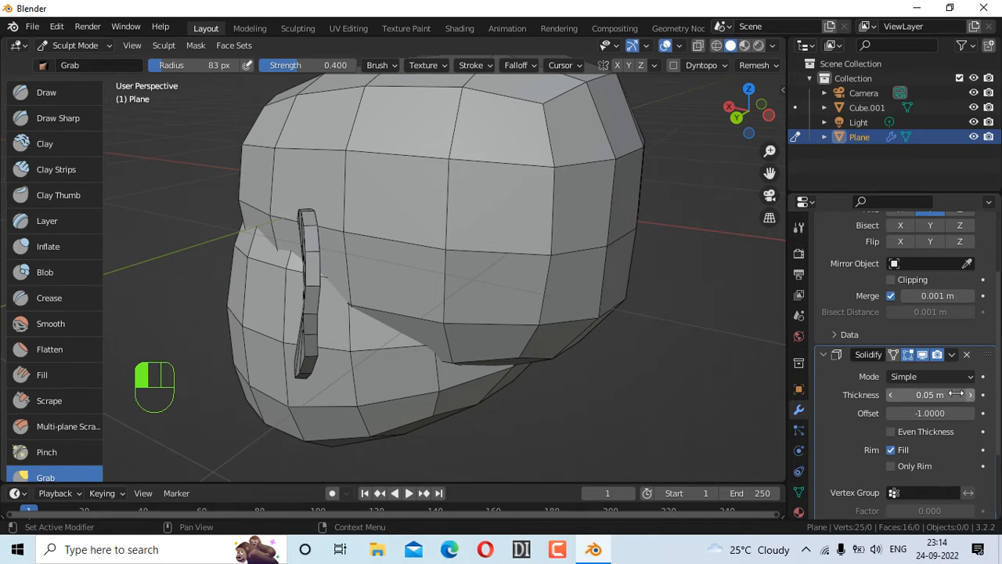
drag(744, 118, 877, 110)
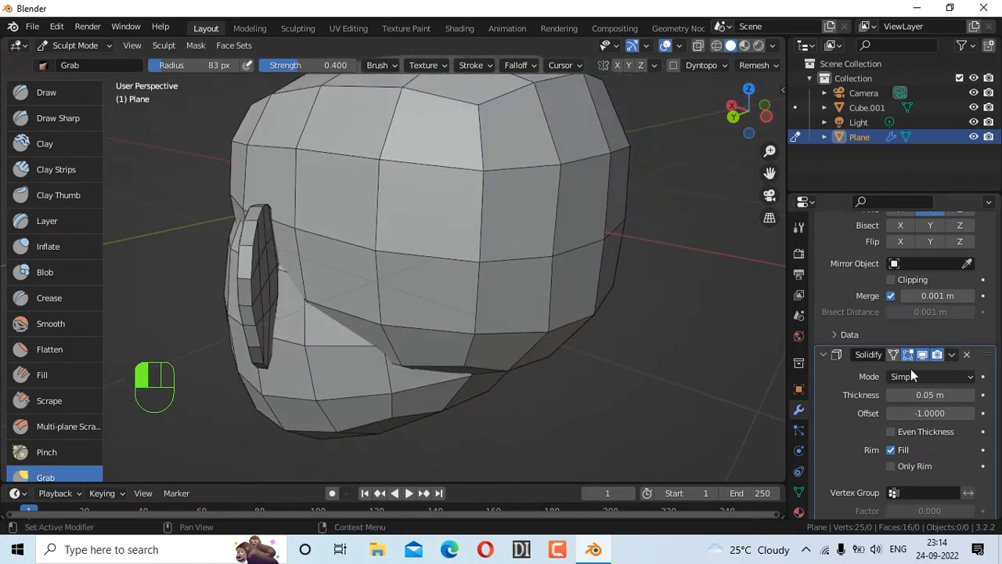
click(970, 394)
Step: Face the head from the front and switch sculpting from the ear plane to the head mesh Cube.001
drag(721, 106, 686, 110)
scroll(425, 318, down, 3)
scroll(427, 317, up, 3)
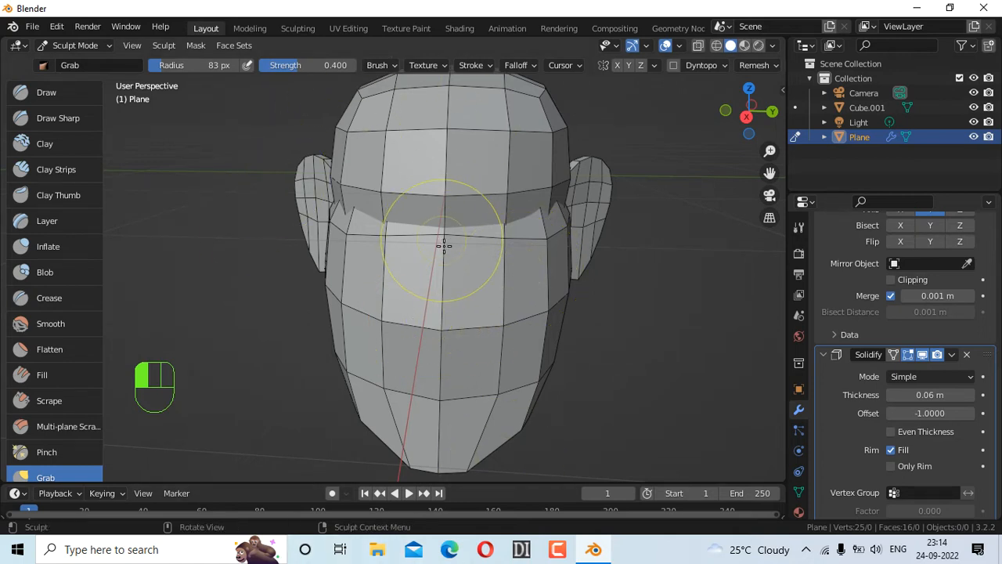
key(ctrl+z)
drag(382, 239, 394, 237)
click(795, 108)
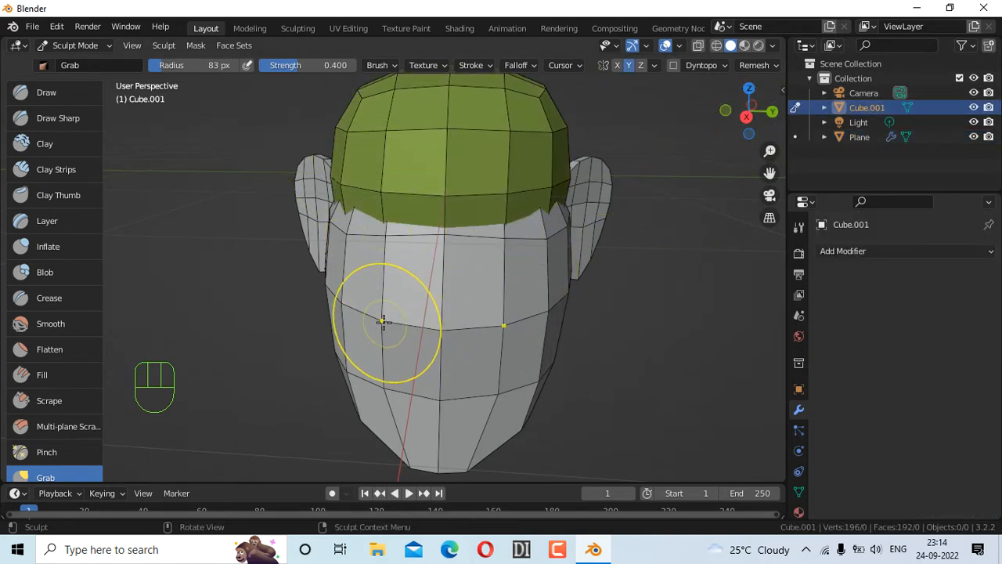
Step: Grab the front face vertices beside the midline inward at brow and mid-face height to form a narrow nose strip
drag(387, 246, 426, 236)
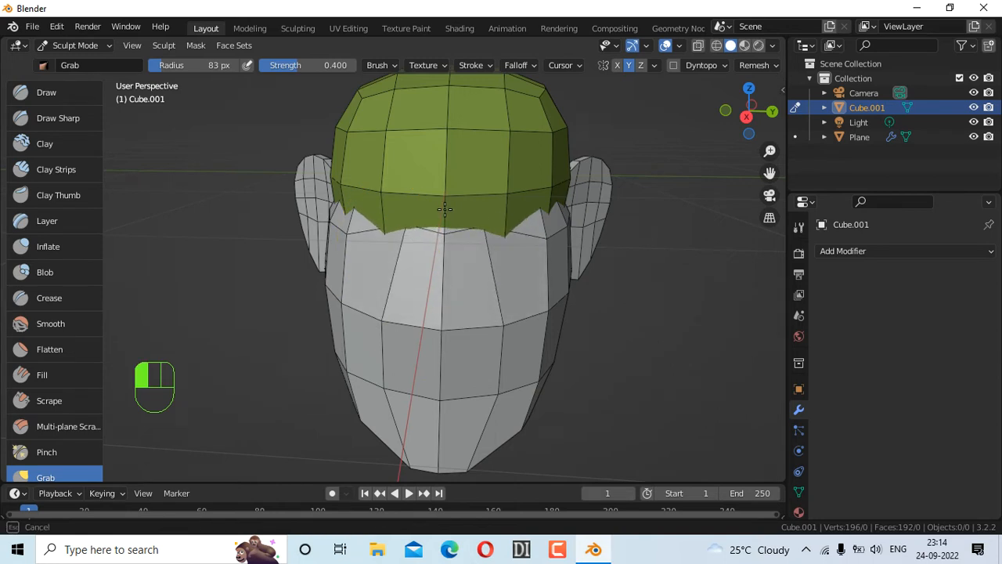
drag(444, 177, 428, 148)
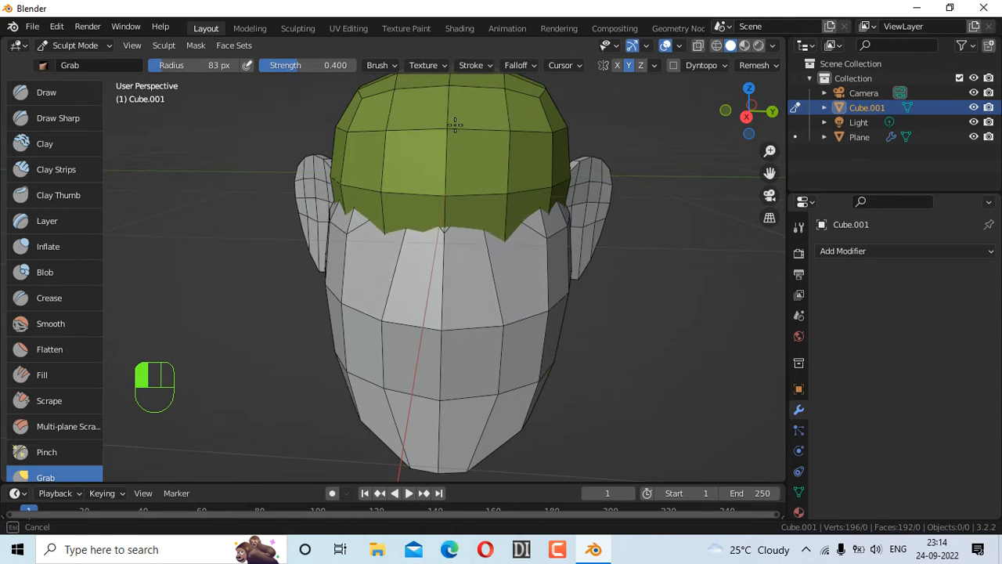
drag(421, 145, 473, 161)
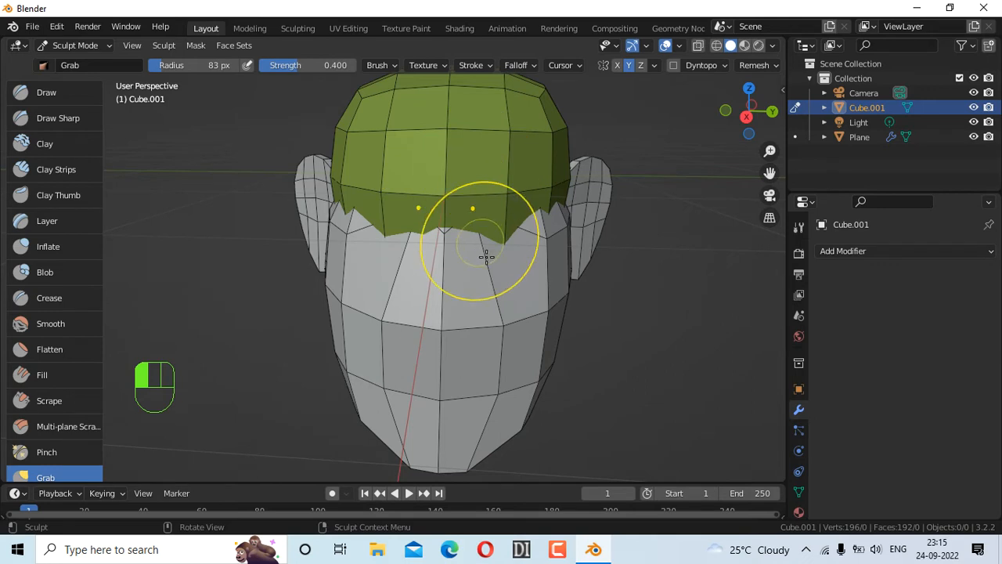
drag(415, 329, 459, 331)
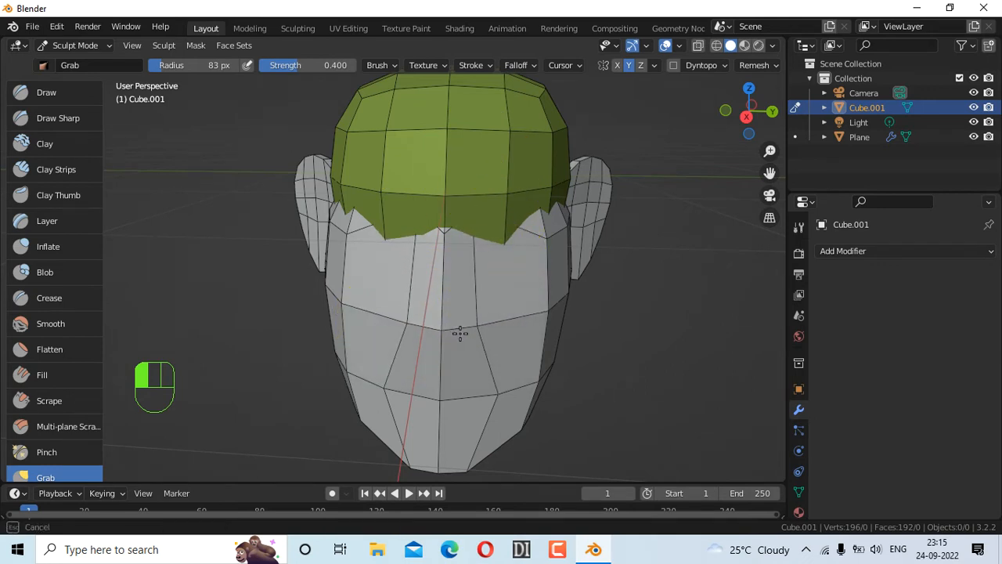
Step: Reshape the brow with the Grab brush, raising its centre and outer ends and narrowing the top of the nose strip
drag(415, 227, 416, 222)
drag(449, 190, 441, 43)
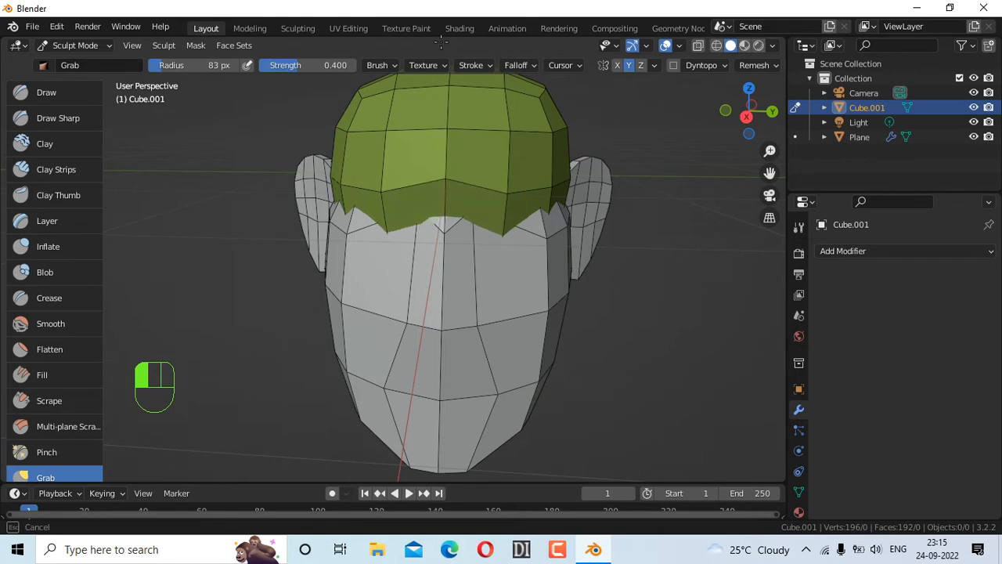
mouse_move(428, 235)
mouse_down()
mouse_move(384, 235)
mouse_move(403, 185)
mouse_up()
drag(343, 209, 392, 136)
drag(413, 219, 412, 221)
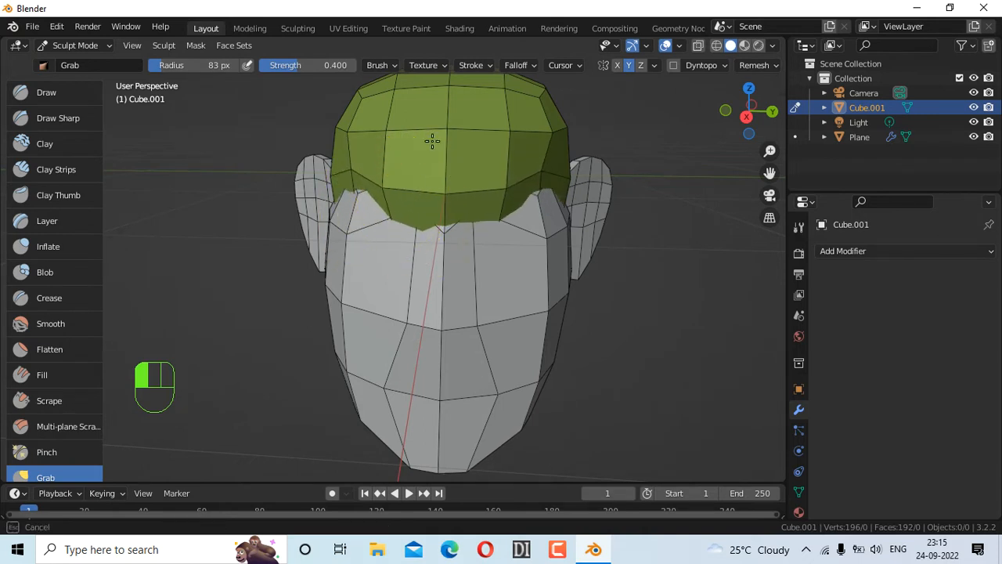
drag(463, 21, 462, 25)
drag(474, 214, 447, 220)
mouse_move(399, 220)
mouse_down()
mouse_move(404, 227)
mouse_move(389, 213)
mouse_up()
mouse_move(386, 262)
mouse_down()
mouse_move(376, 201)
mouse_move(359, 206)
mouse_move(392, 154)
mouse_move(394, 215)
mouse_move(377, 192)
mouse_up()
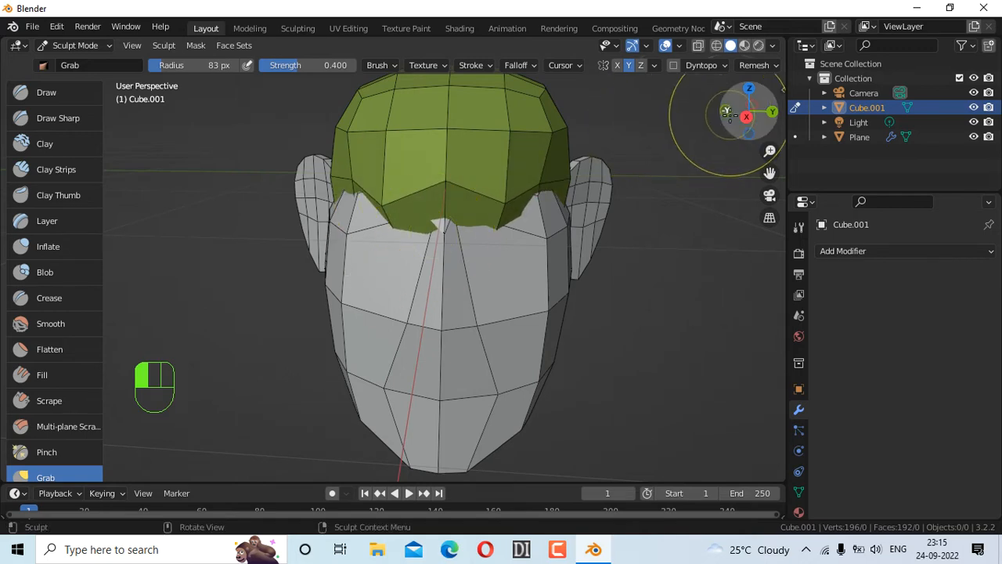
Step: Adjust the brow from the side and front, pulling the forehead's lower edge down over the top of the nose strip
mouse_move(744, 113)
mouse_down()
mouse_move(753, 116)
mouse_move(728, 115)
mouse_up()
mouse_move(294, 207)
mouse_down()
mouse_move(239, 264)
mouse_move(251, 196)
mouse_move(337, 179)
mouse_move(280, 162)
mouse_move(324, 166)
mouse_move(305, 169)
mouse_up()
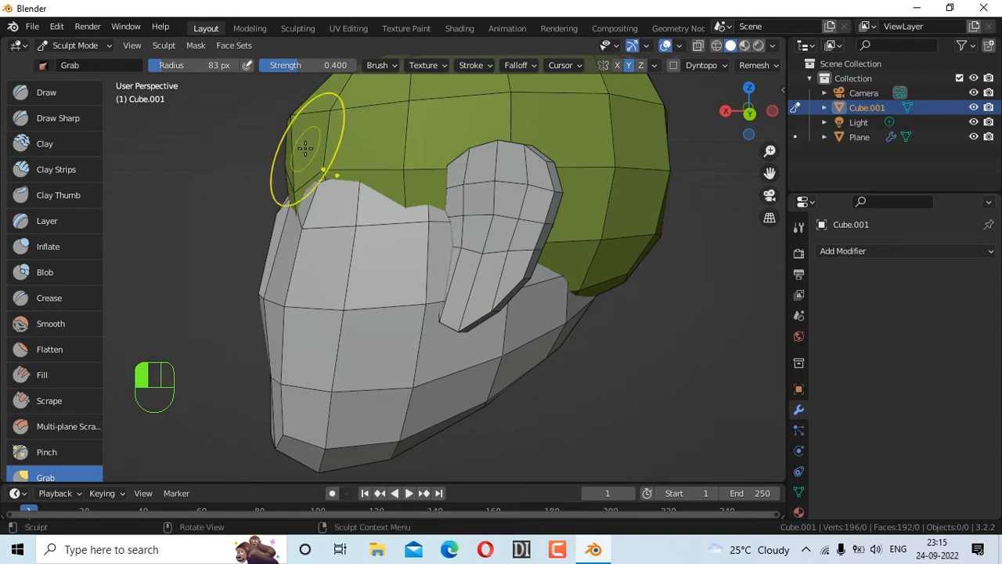
scroll(428, 199, down, 2)
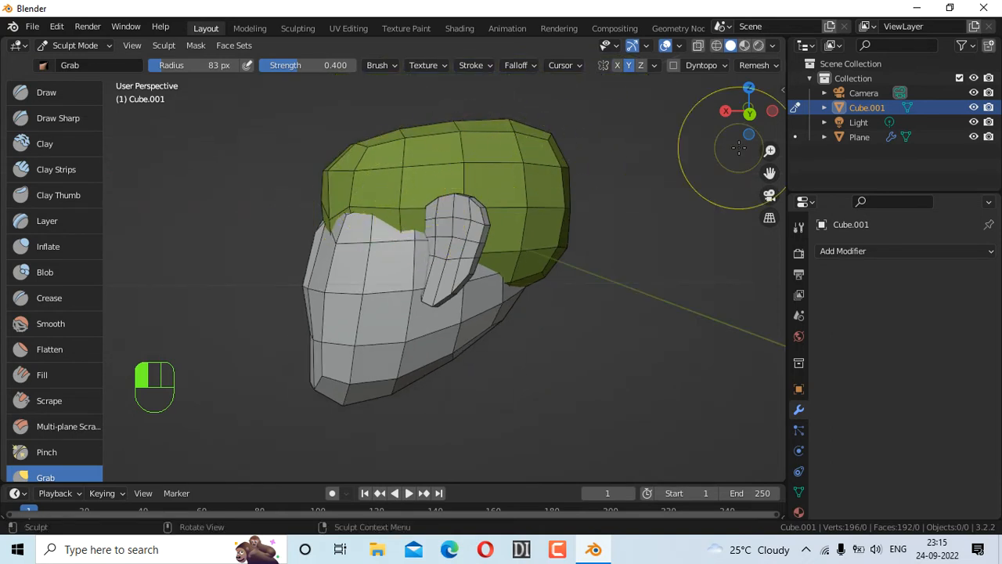
mouse_move(751, 113)
mouse_down()
mouse_move(877, 123)
mouse_move(927, 113)
mouse_move(881, 114)
mouse_up()
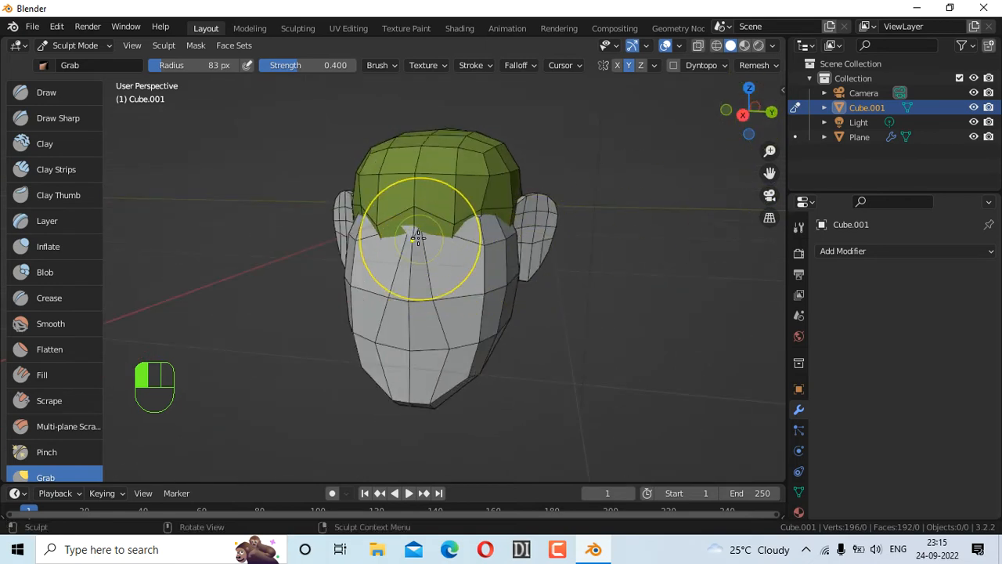
drag(399, 225, 410, 228)
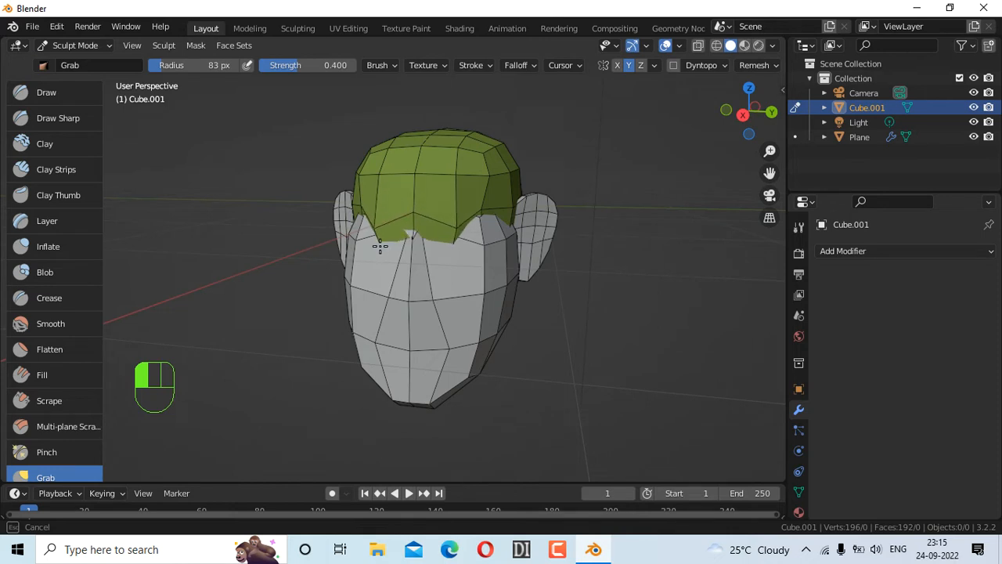
drag(327, 275, 426, 214)
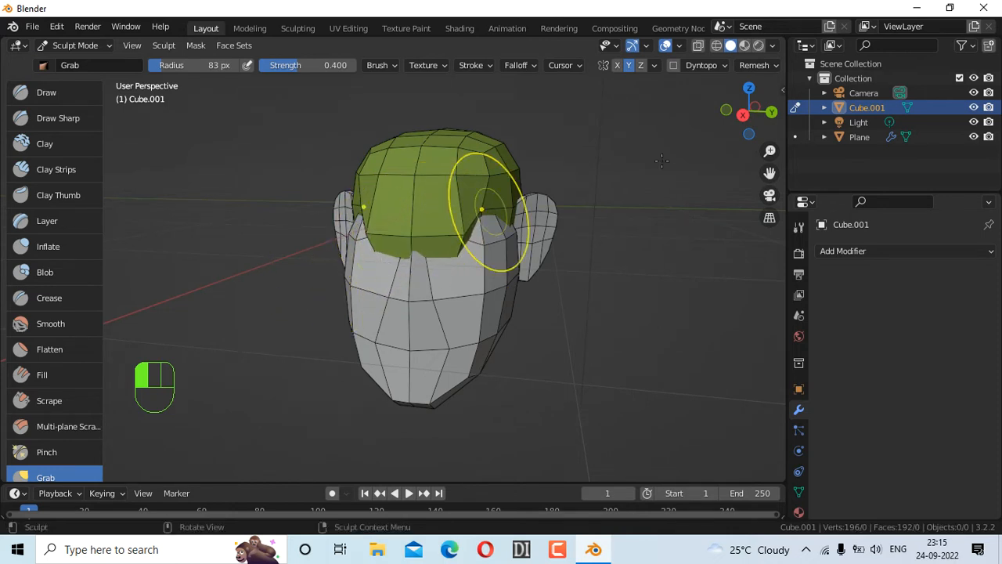
Step: Push the protruding brow back toward the face with the Grab brush from a side view
mouse_move(745, 112)
mouse_down()
mouse_move(714, 130)
mouse_move(717, 114)
mouse_up()
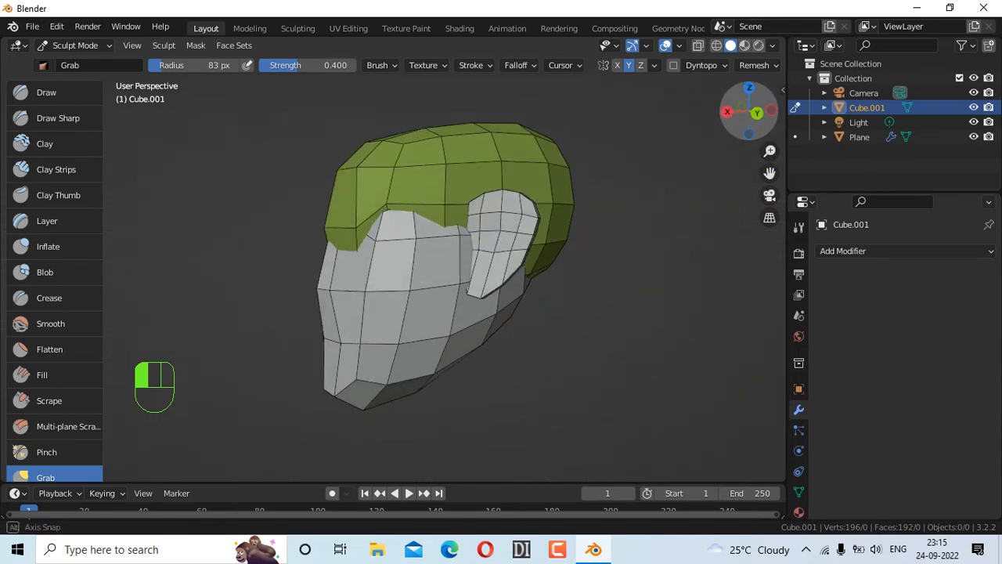
drag(330, 229, 346, 227)
drag(345, 226, 346, 224)
Step: View the head from the front and switch its mesh to Edit Mode with face selection
mouse_move(741, 116)
mouse_down()
mouse_move(764, 117)
mouse_move(734, 123)
mouse_move(750, 133)
mouse_up()
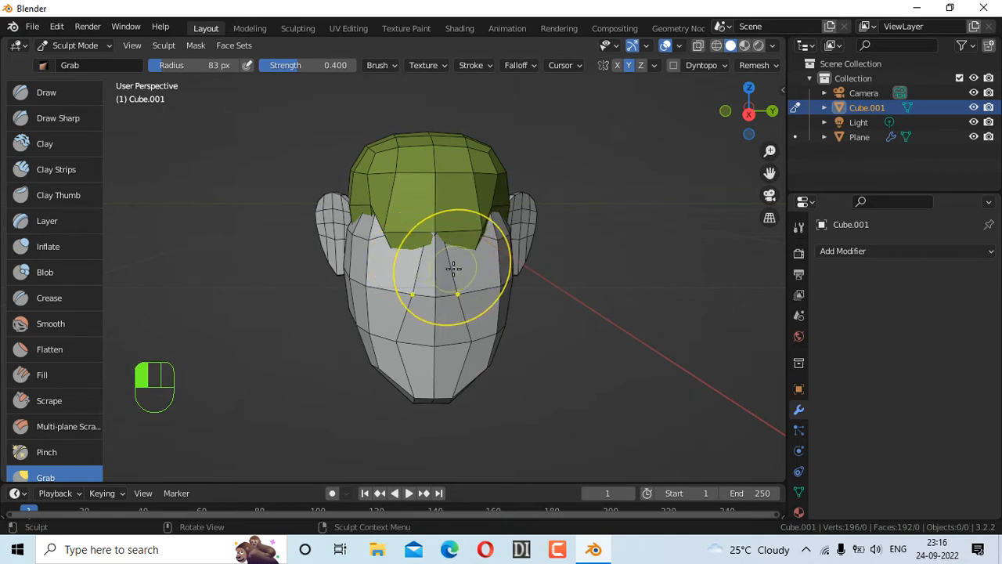
click(56, 27)
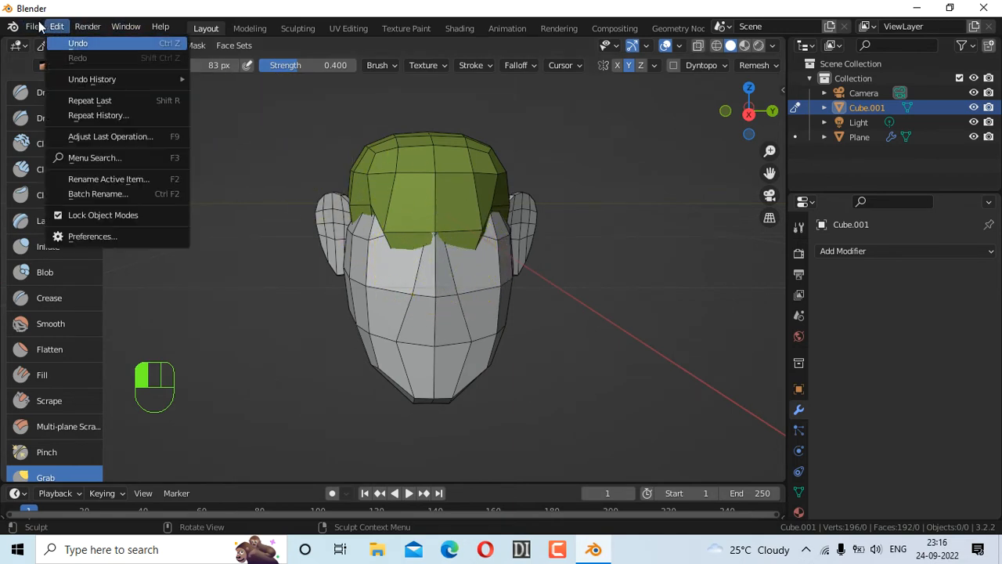
click(63, 45)
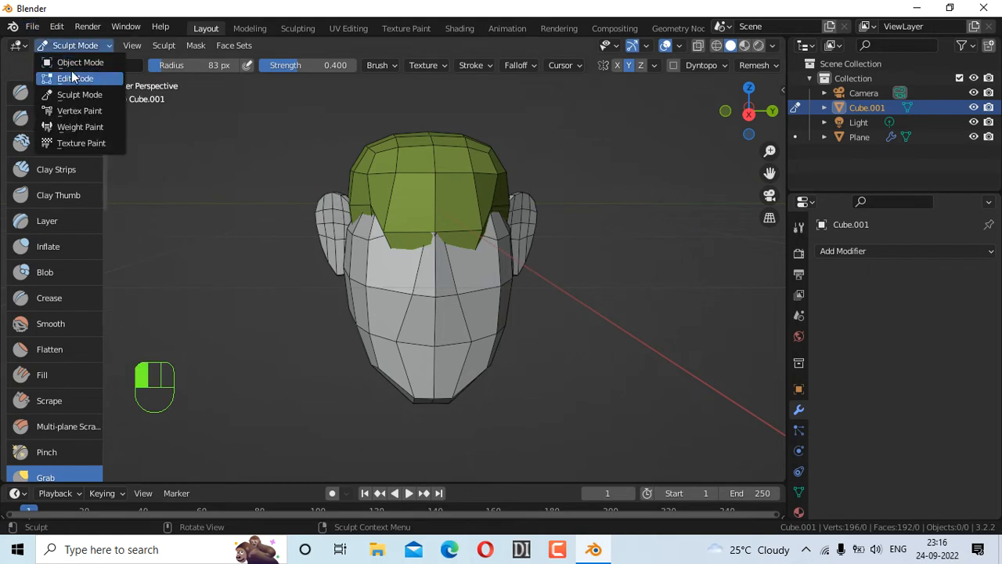
click(73, 79)
click(154, 45)
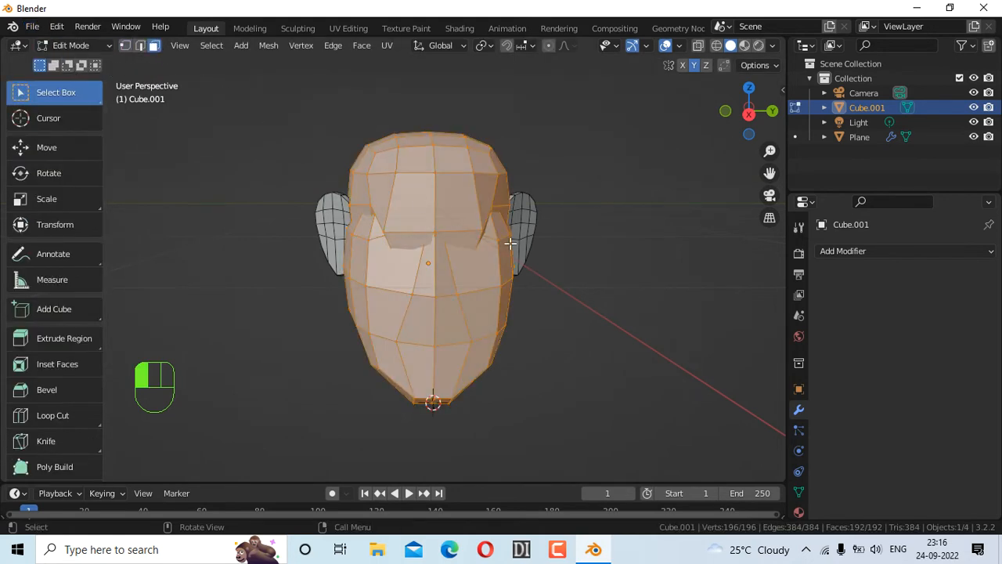
Step: Select only the two narrow nose-strip faces on either side of the centre line, just below the brow
click(556, 277)
click(428, 266)
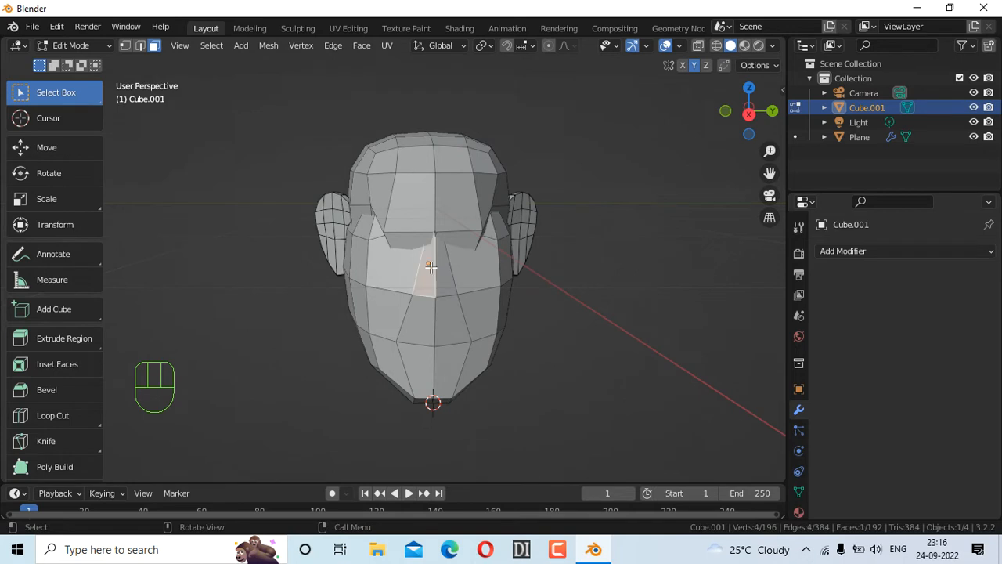
shift+click(436, 272)
Step: Try to extrude the two selected nose faces outward by about 0.2 m, and undo the extrusion
drag(746, 112, 705, 156)
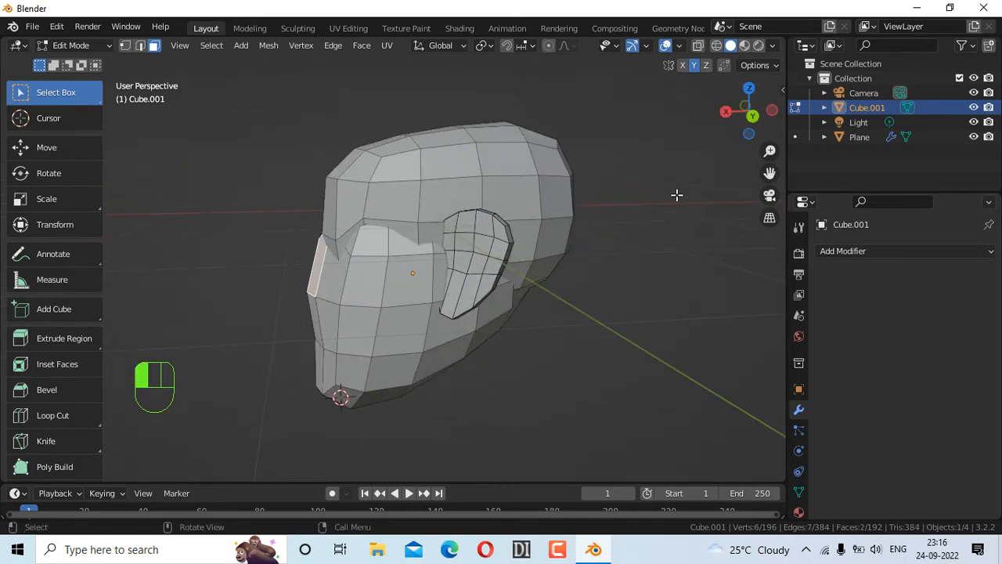
key(e)
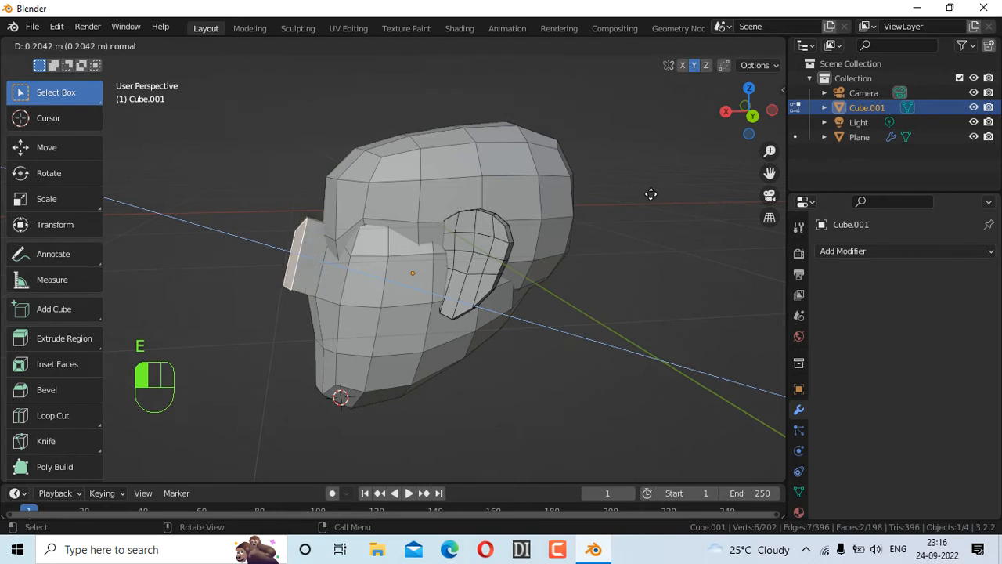
click(651, 195)
drag(755, 114, 890, 124)
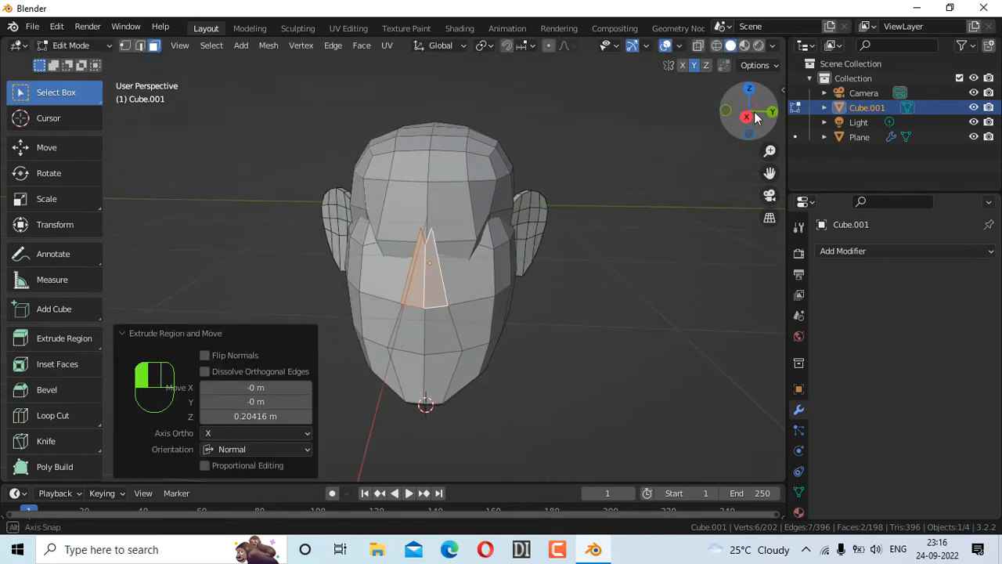
key(ctrl+z)
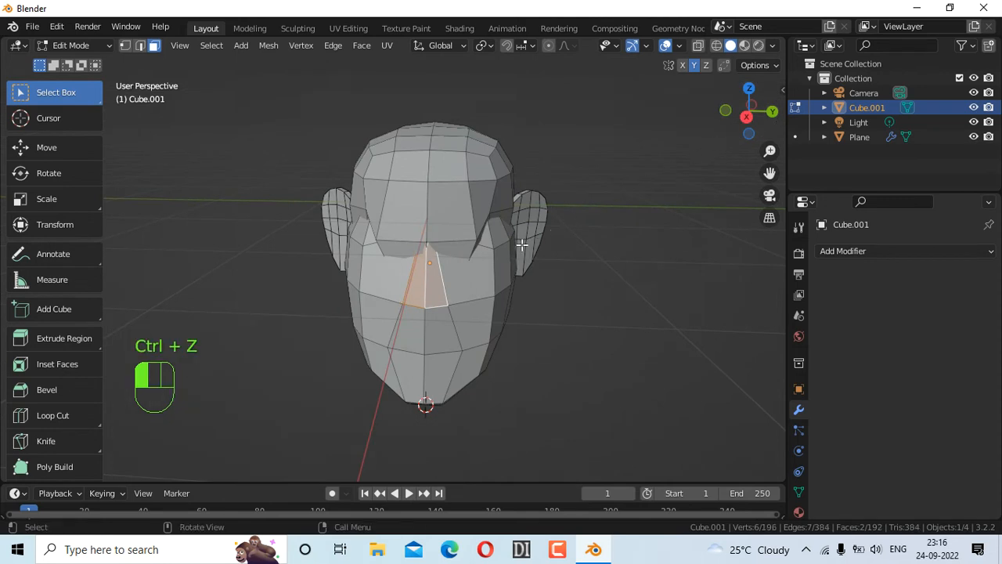
Step: Switch the head to Sculpt Mode and raise the brow's lower edge above the eye area with the Grab brush
click(746, 115)
scroll(560, 229, up, 3)
scroll(560, 229, up, 1)
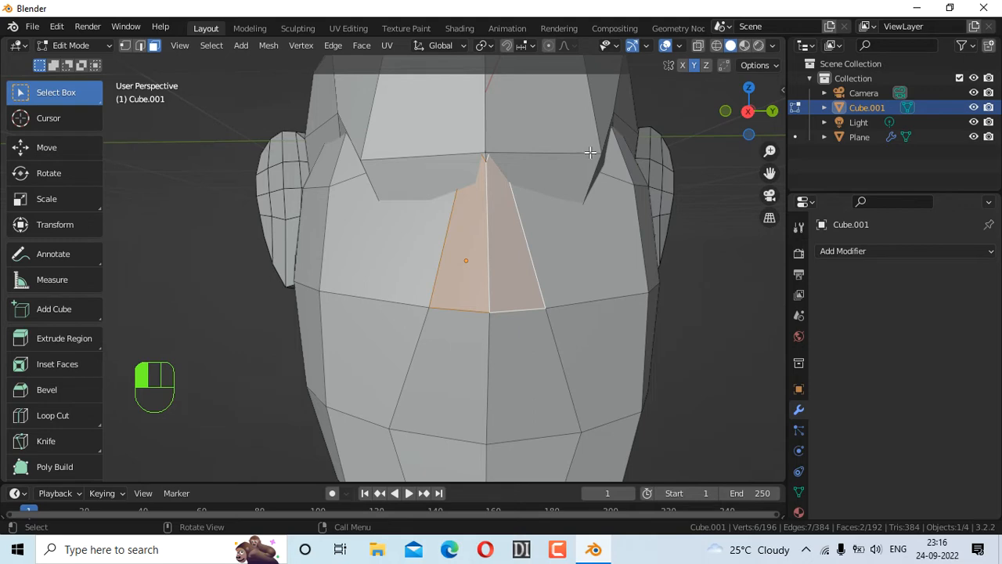
drag(744, 115, 732, 116)
scroll(555, 206, down, 2)
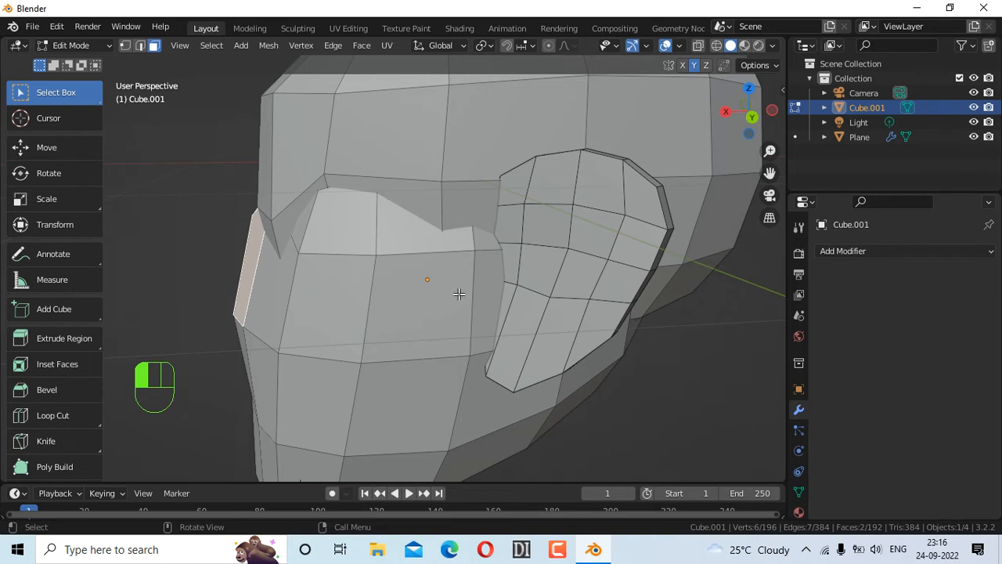
click(78, 46)
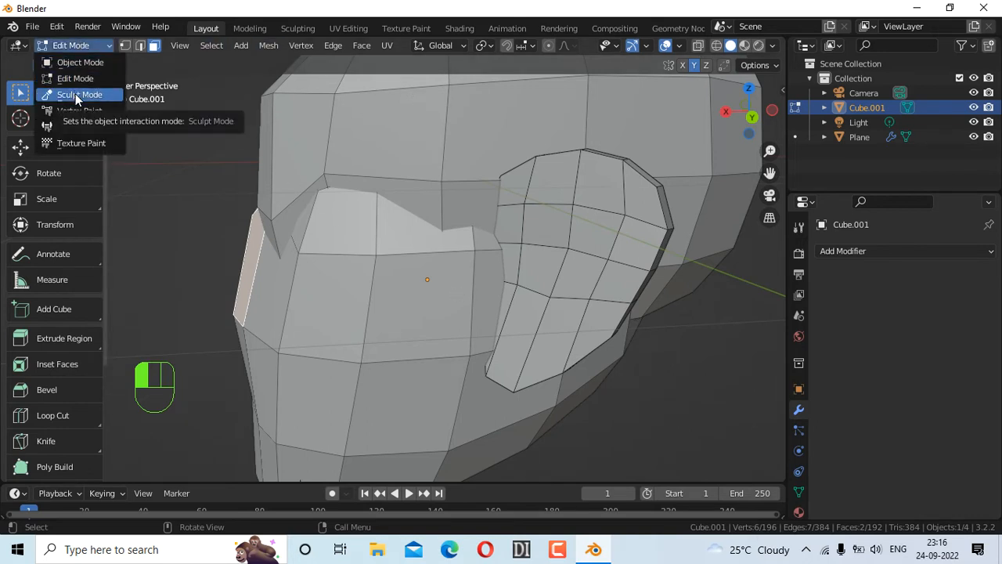
click(75, 93)
drag(751, 116, 768, 115)
drag(473, 229, 484, 118)
drag(468, 246, 471, 242)
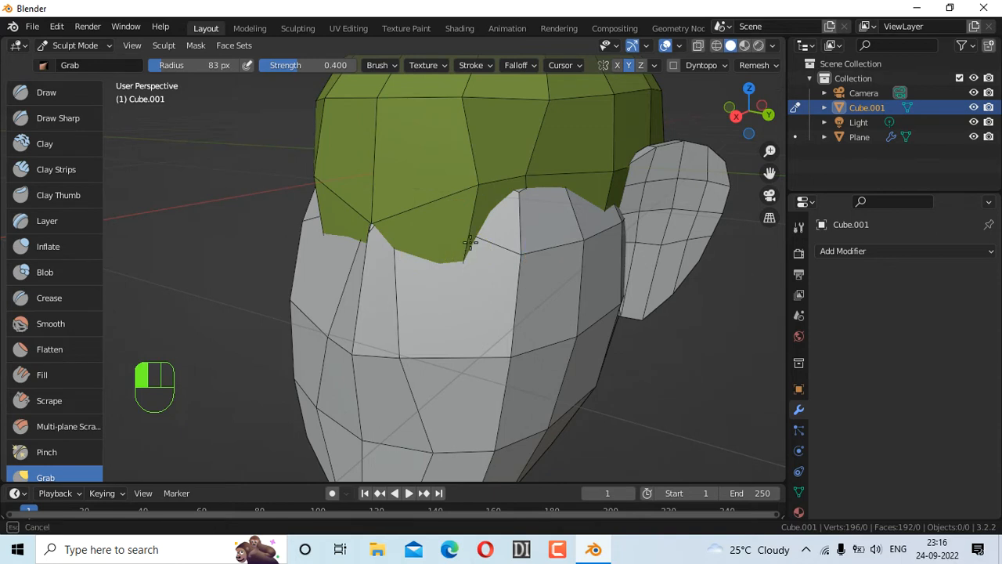
drag(480, 145, 478, 146)
Step: Pull the centre of the brow upward with the Grab brush to uncover the top of the nose strip
drag(371, 228, 386, 186)
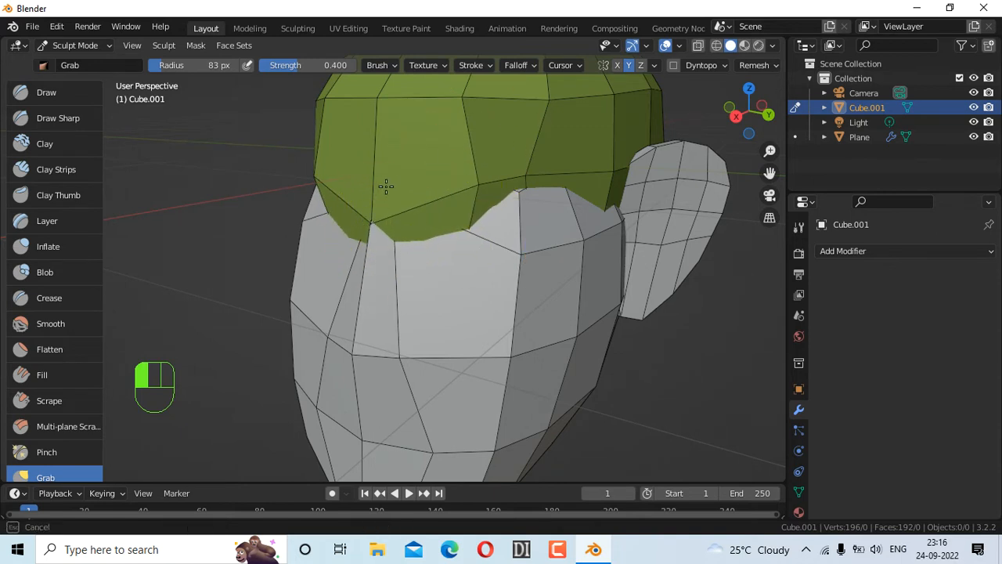
mouse_move(379, 226)
mouse_down()
mouse_move(369, 181)
mouse_move(400, 121)
mouse_move(399, 136)
mouse_up()
drag(342, 201, 341, 214)
drag(384, 119, 383, 121)
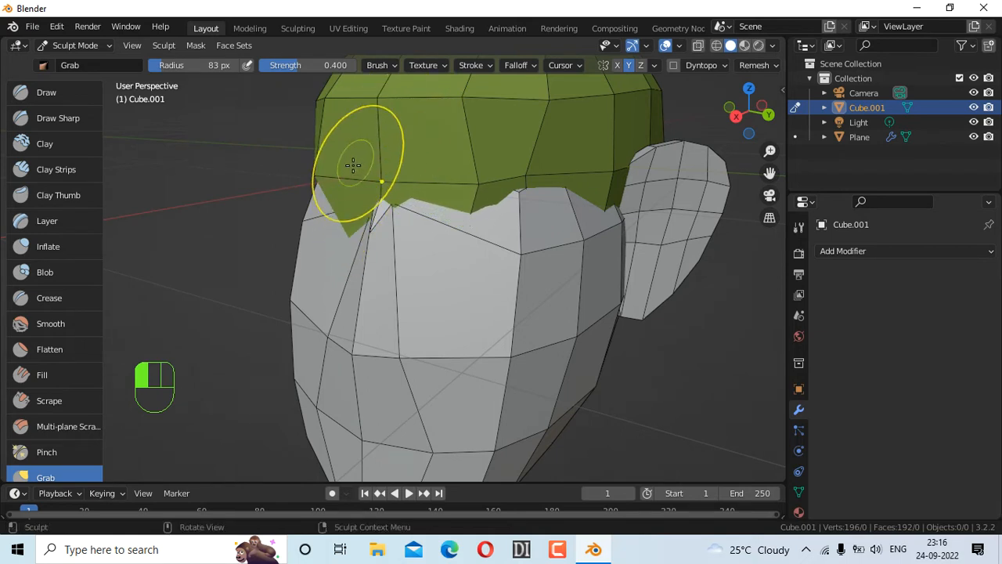
mouse_move(349, 237)
mouse_down()
mouse_move(360, 227)
mouse_move(354, 235)
mouse_move(370, 131)
mouse_up()
drag(352, 207, 343, 216)
drag(365, 141, 365, 140)
Step: Refine the brow around the top of the nose strip and push its front edge back from a side view
mouse_move(762, 125)
mouse_down()
mouse_move(670, 126)
mouse_move(747, 125)
mouse_up()
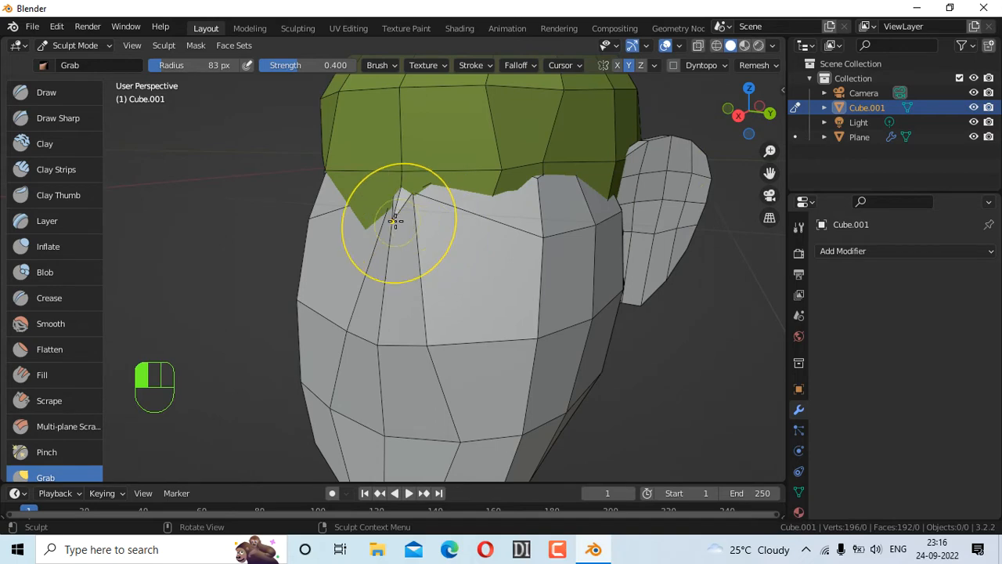
drag(396, 221, 394, 211)
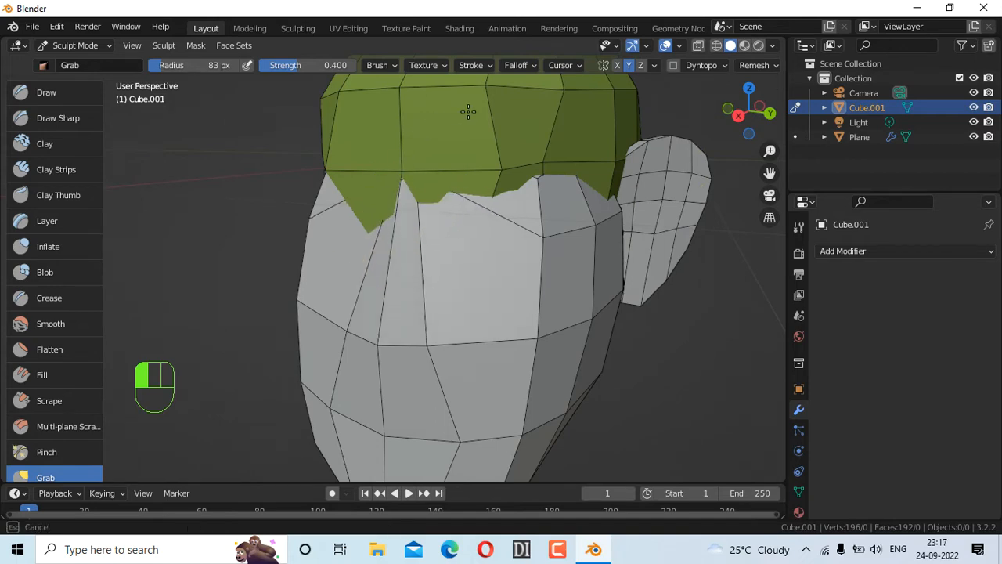
drag(474, 106, 436, 134)
mouse_move(748, 117)
mouse_down()
mouse_move(721, 133)
mouse_move(768, 127)
mouse_up()
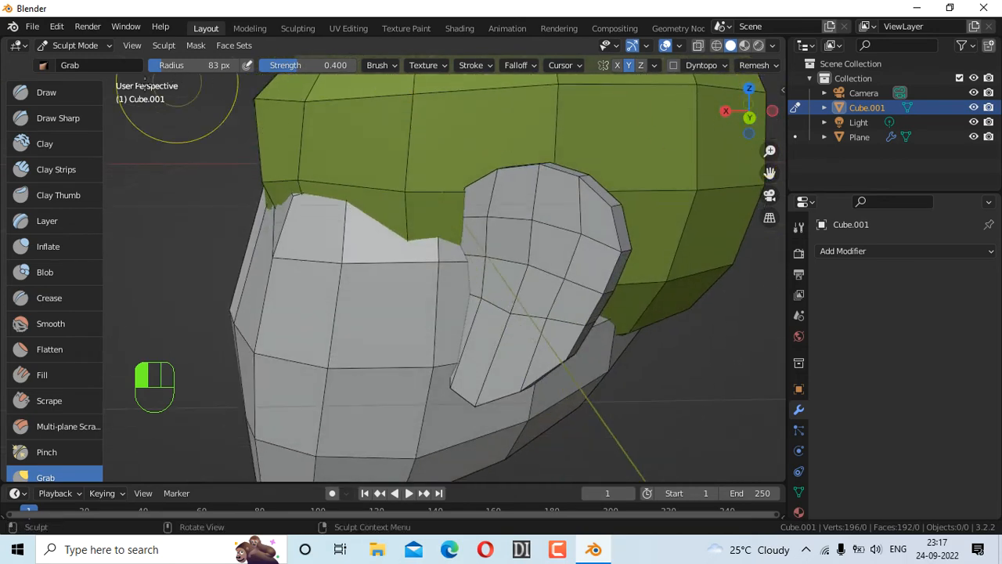
drag(253, 99, 293, 105)
mouse_move(747, 116)
mouse_down()
mouse_move(806, 118)
mouse_move(853, 97)
mouse_up()
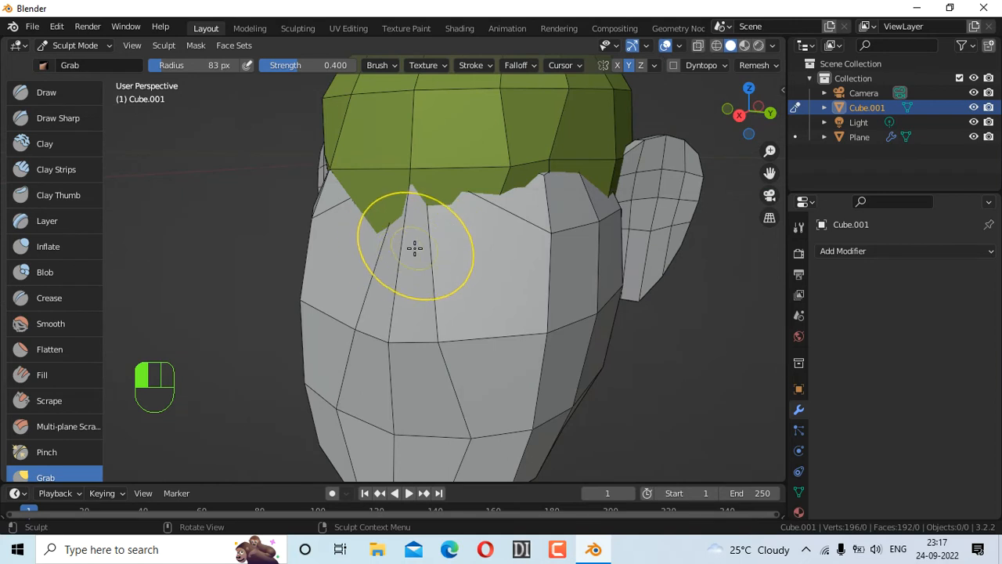
Step: Return to Edit Mode, extrude the two nose faces outward by about 0.25 m, and clear the selection
click(74, 45)
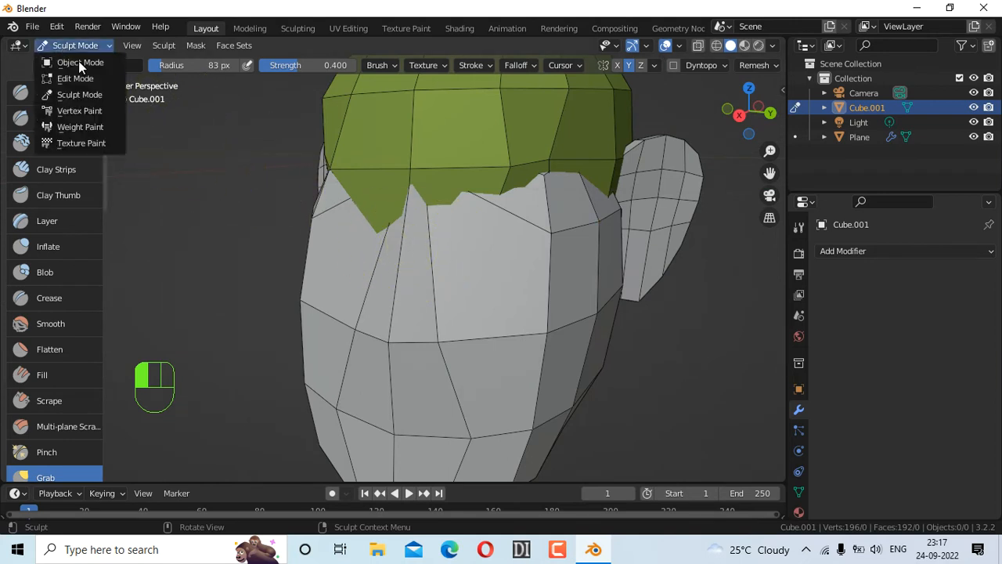
click(71, 75)
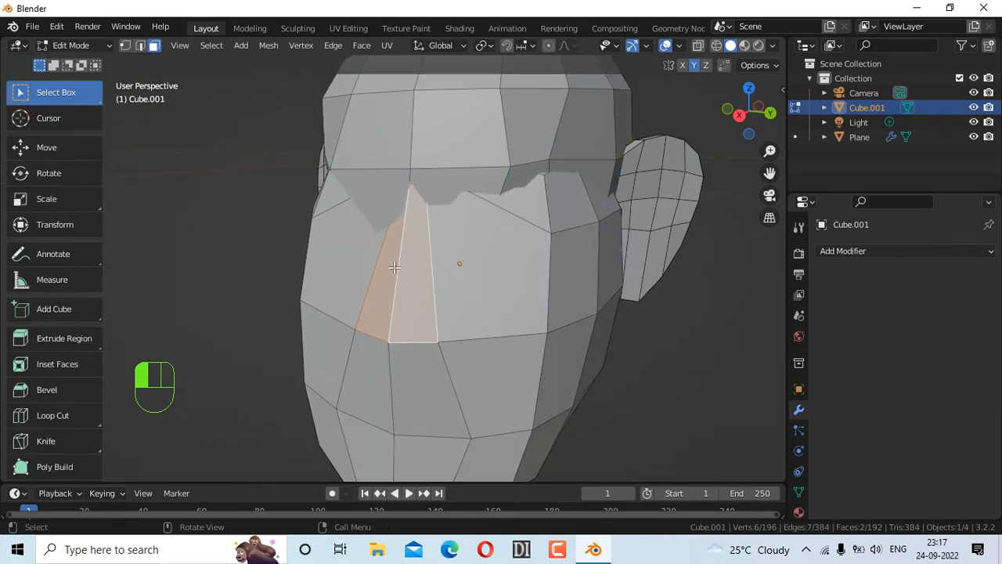
drag(749, 109, 681, 227)
key(e)
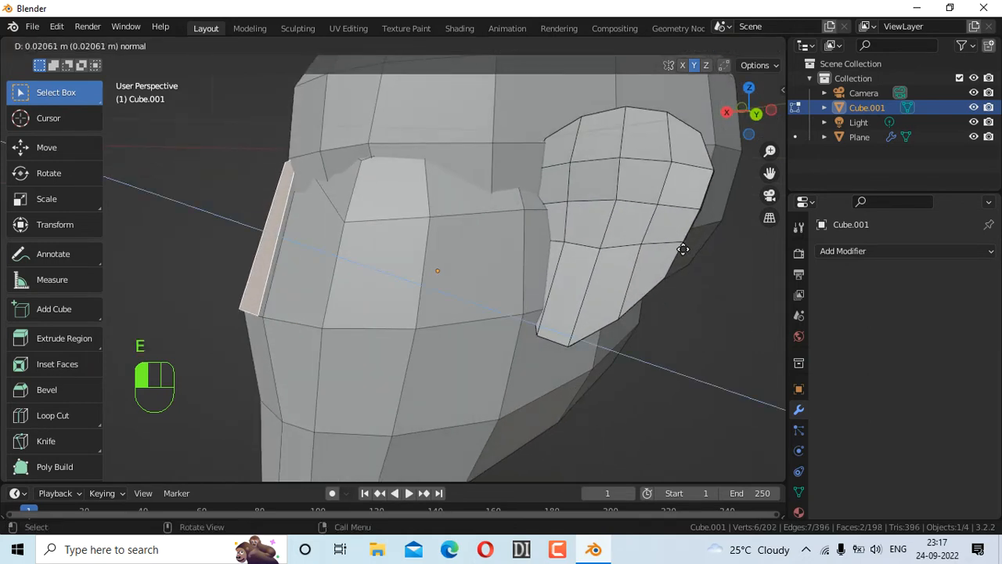
click(628, 256)
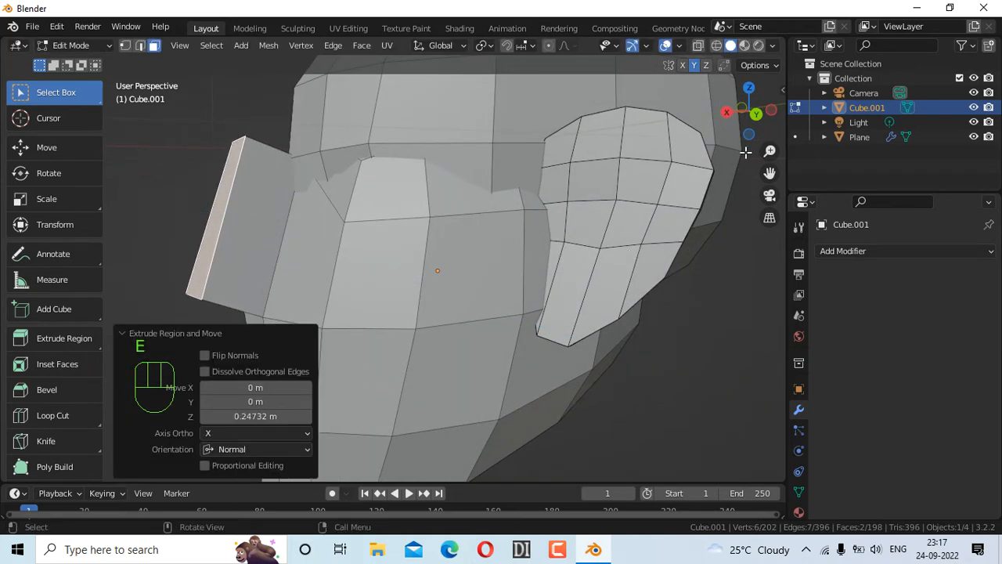
drag(749, 110, 777, 109)
click(629, 317)
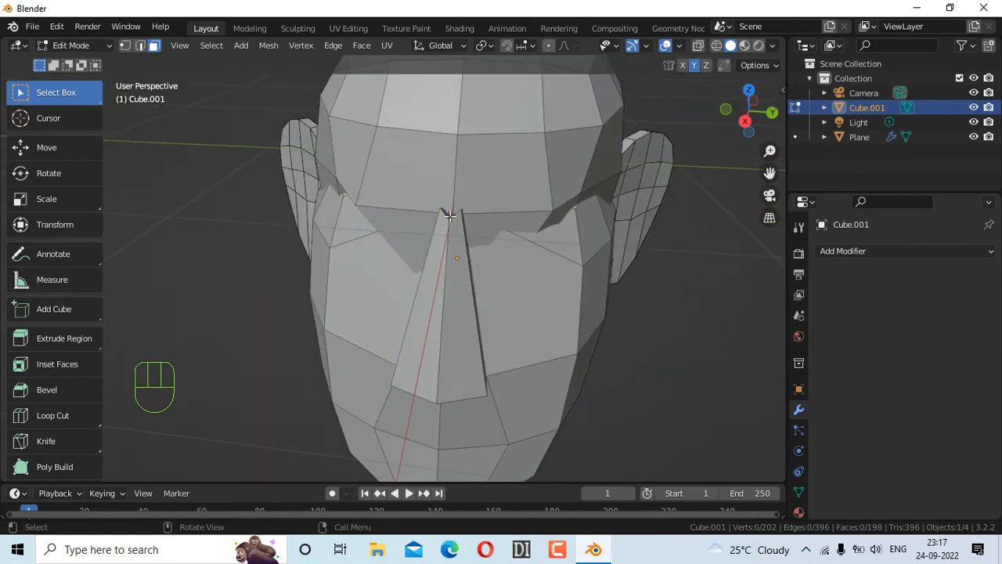
Step: In Sculpt Mode, push the upper end of the extruded nose back toward the brow with the Grab brush
click(77, 45)
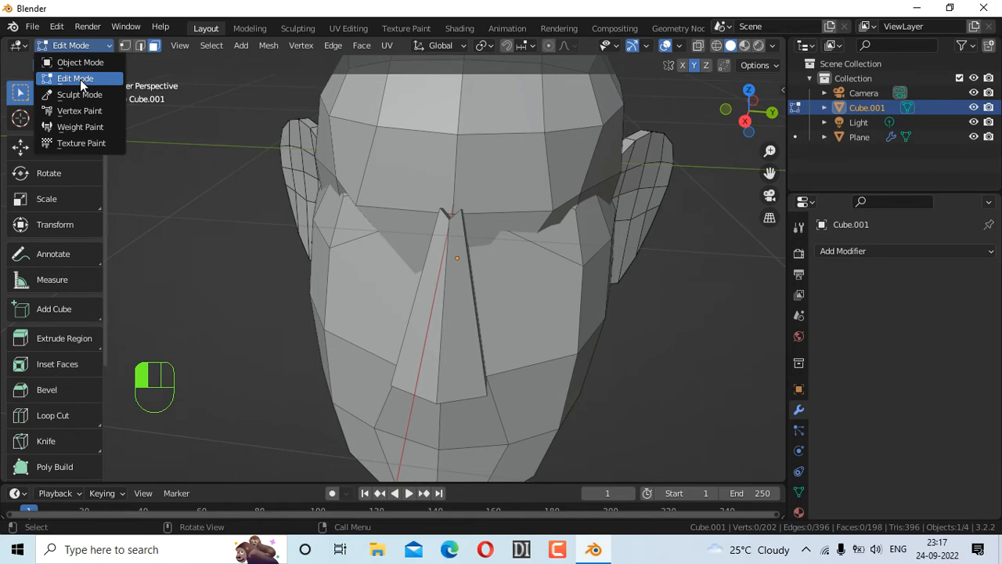
click(80, 94)
drag(748, 109, 757, 113)
mouse_move(253, 217)
mouse_down()
mouse_move(266, 230)
mouse_move(481, 284)
mouse_move(469, 283)
mouse_up()
drag(748, 111, 681, 119)
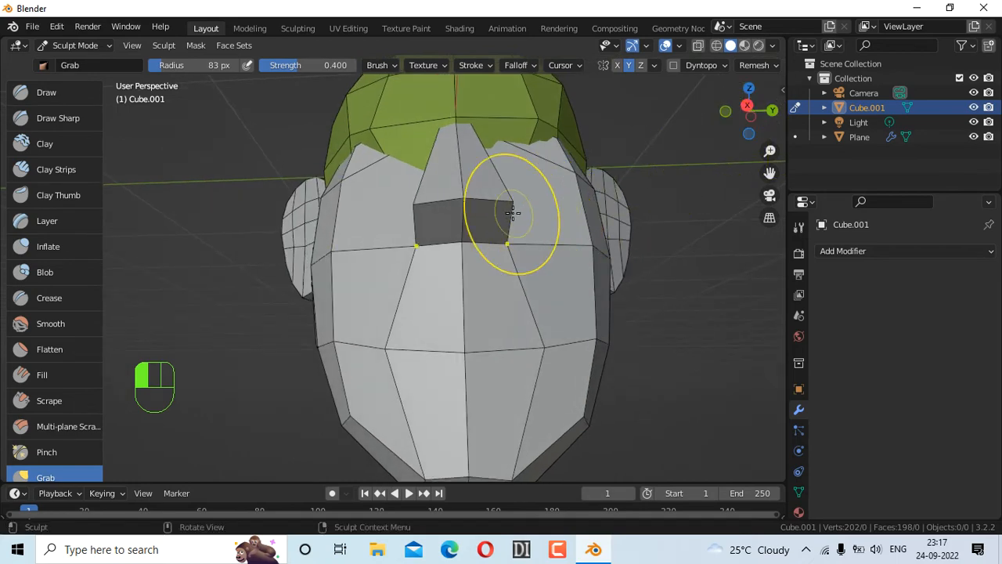
scroll(510, 275, down, 2)
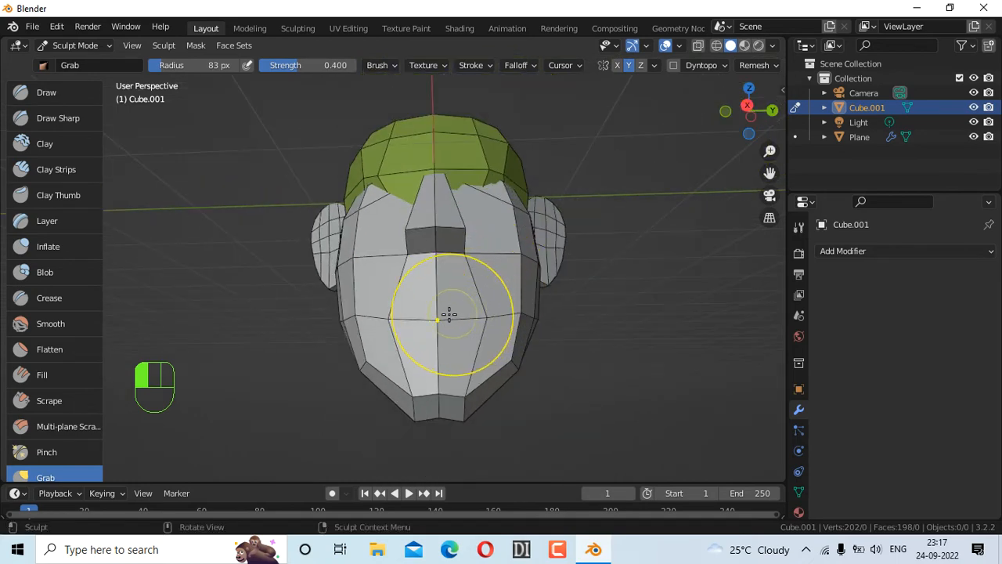
mouse_move(750, 108)
mouse_down()
mouse_move(711, 112)
mouse_move(745, 88)
mouse_up()
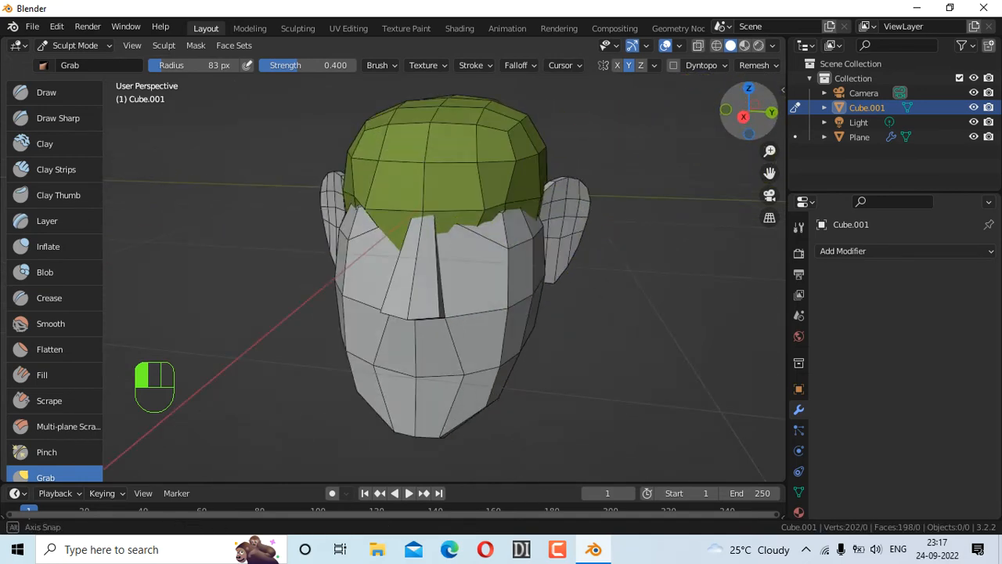
Step: Try to remesh the head with a 0.008 m voxel size, Fix Poles on, and only Volume preserved, and undo the remesh
click(752, 67)
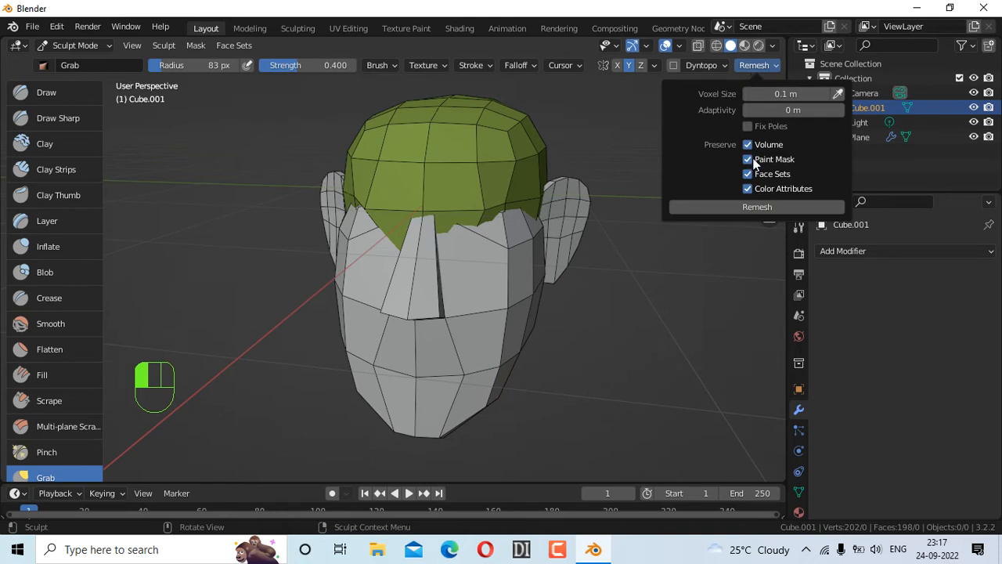
mouse_move(748, 161)
mouse_down()
mouse_move(743, 180)
mouse_move(717, 192)
mouse_up()
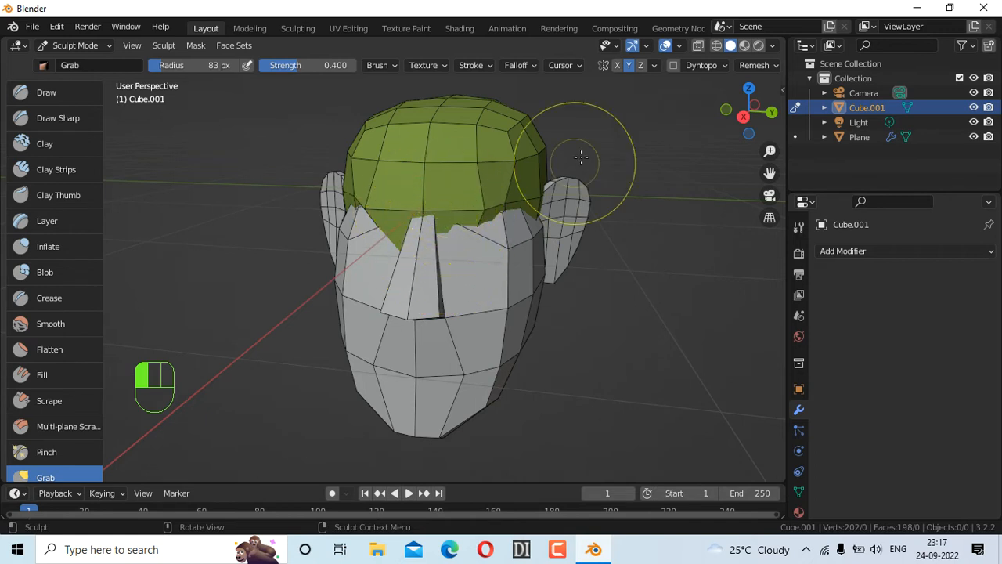
click(757, 65)
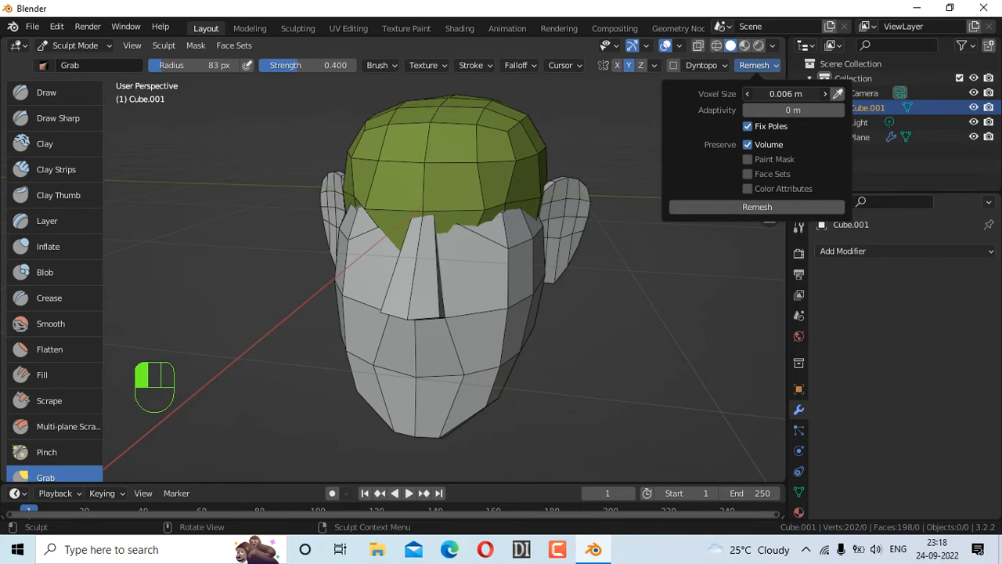
click(824, 93)
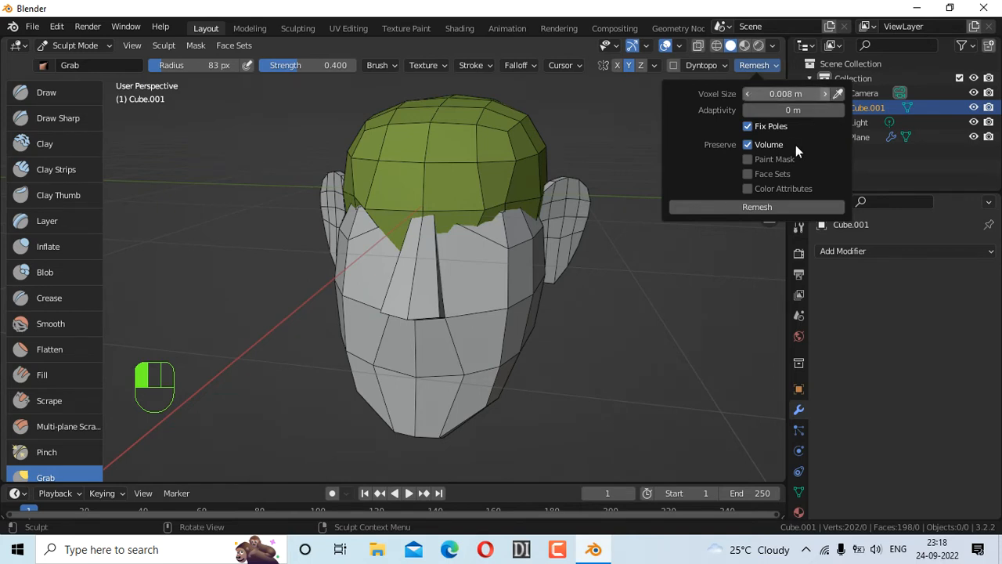
click(750, 207)
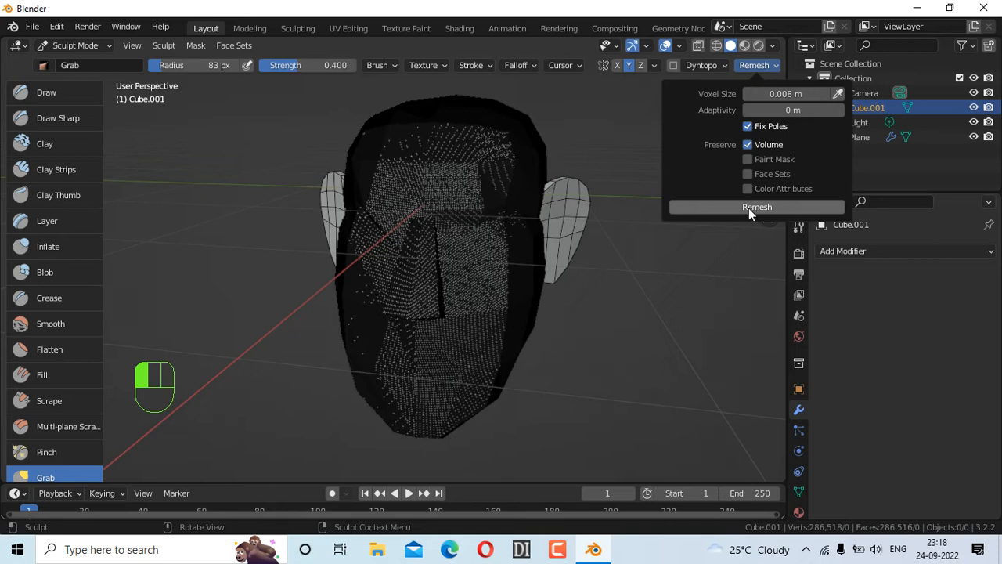
key(ctrl+z)
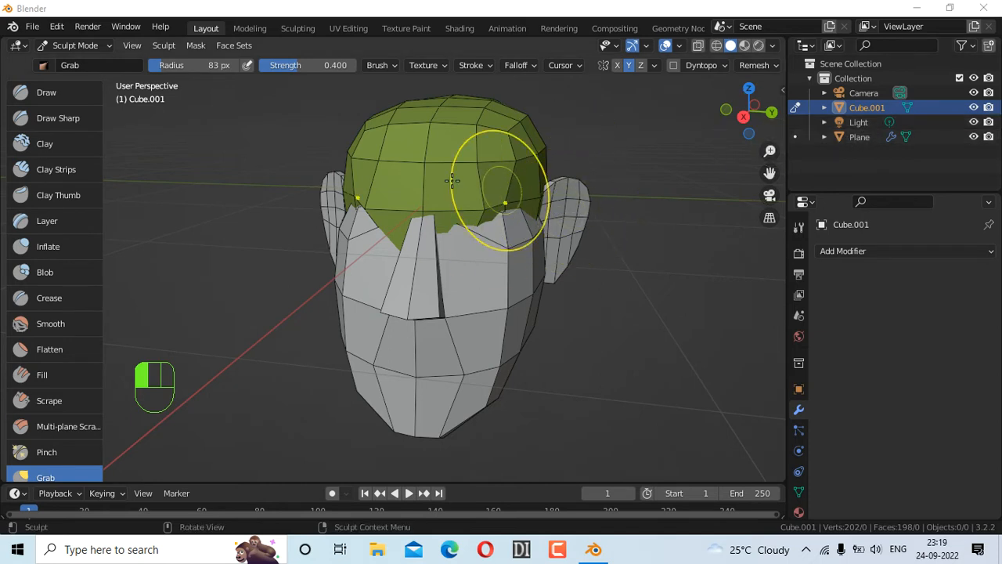
Step: Return to Object Mode, select the ears together with the head, and enter Sculpt Mode with the ears active
click(91, 49)
click(94, 62)
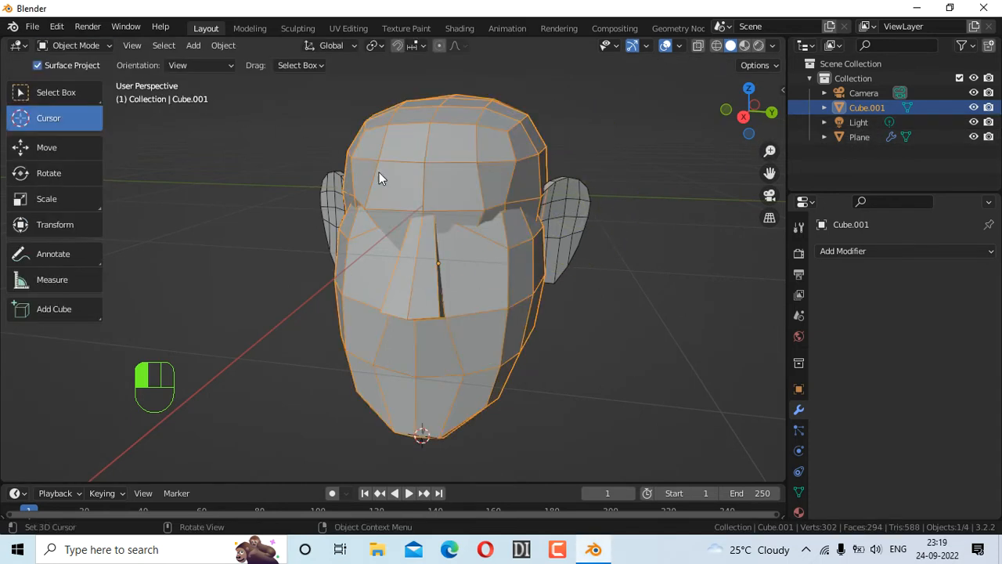
click(563, 220)
key(shift)
shift+click(563, 197)
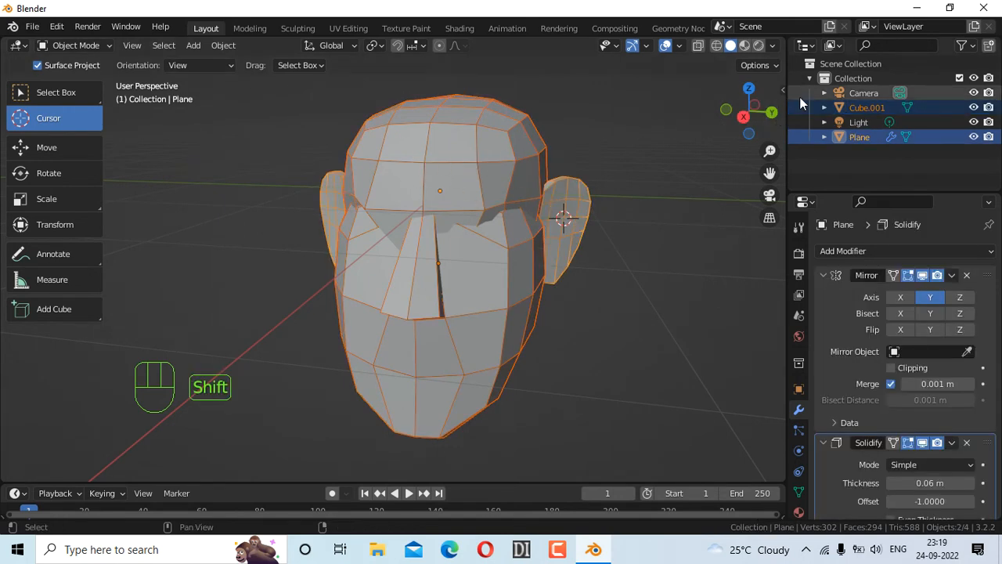
click(107, 45)
click(83, 91)
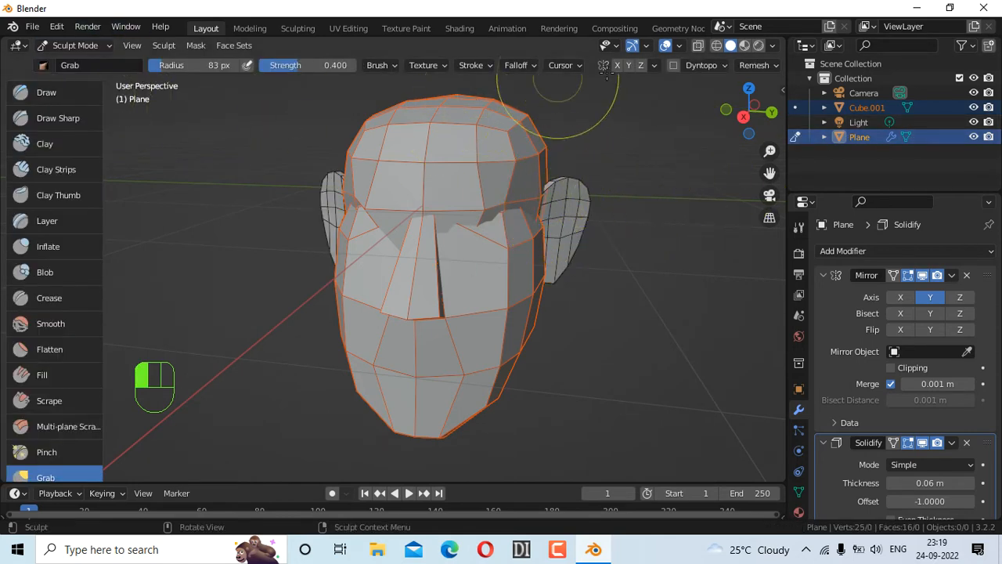
Step: Try to remesh the ears with a 0.008 m voxel size, Fix Poles on, and only Volume preserved
click(771, 65)
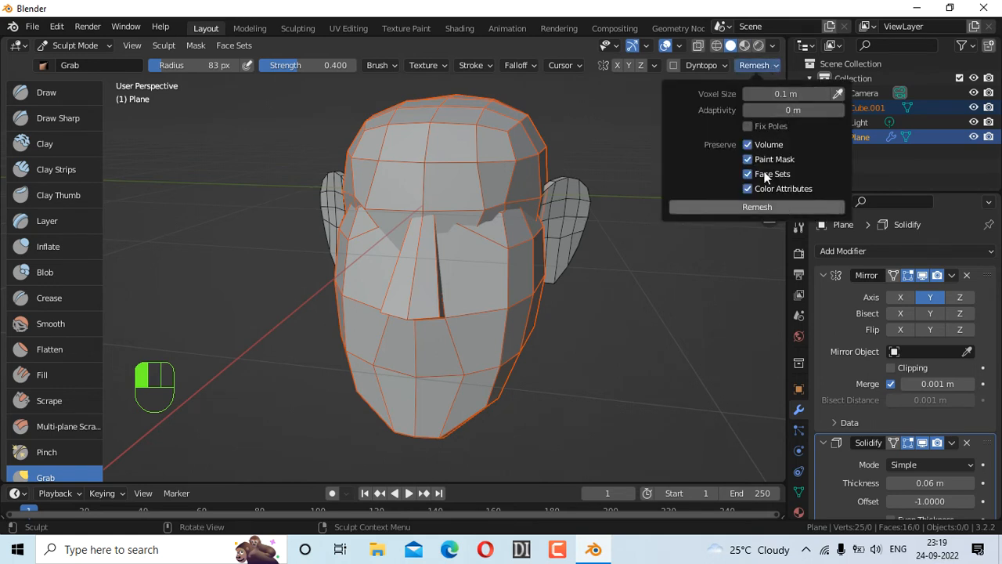
click(753, 160)
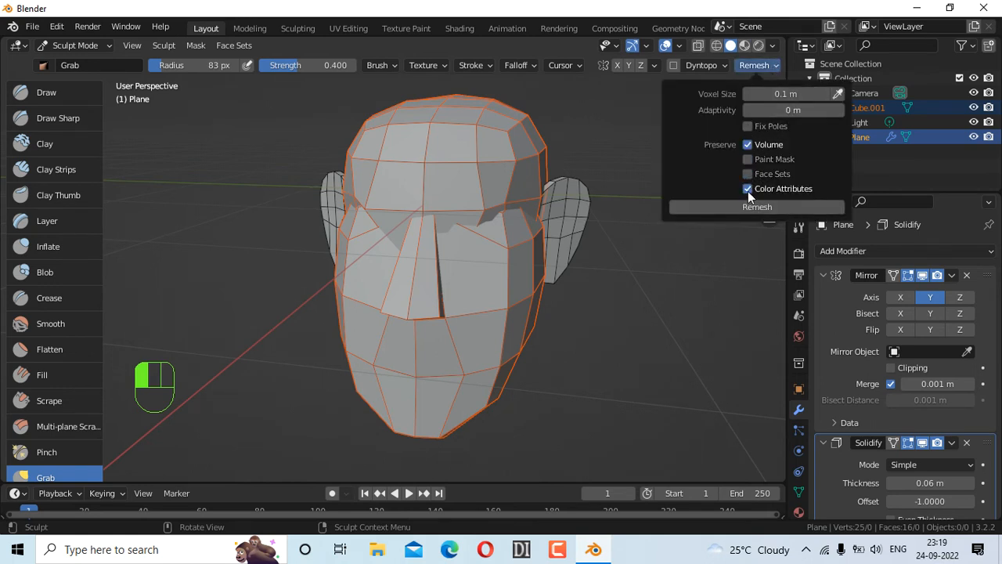
click(749, 127)
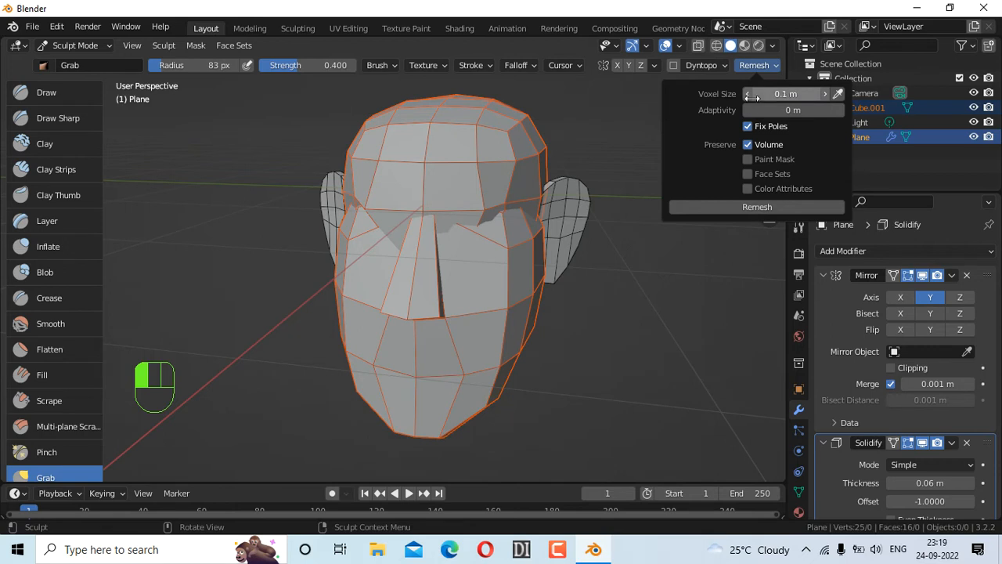
drag(746, 96, 728, 96)
click(747, 94)
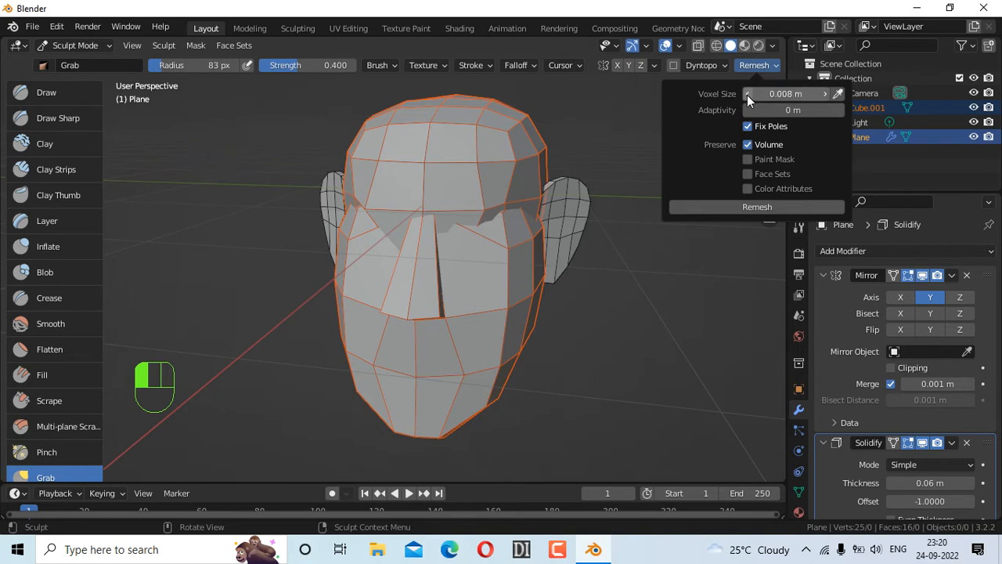
click(782, 205)
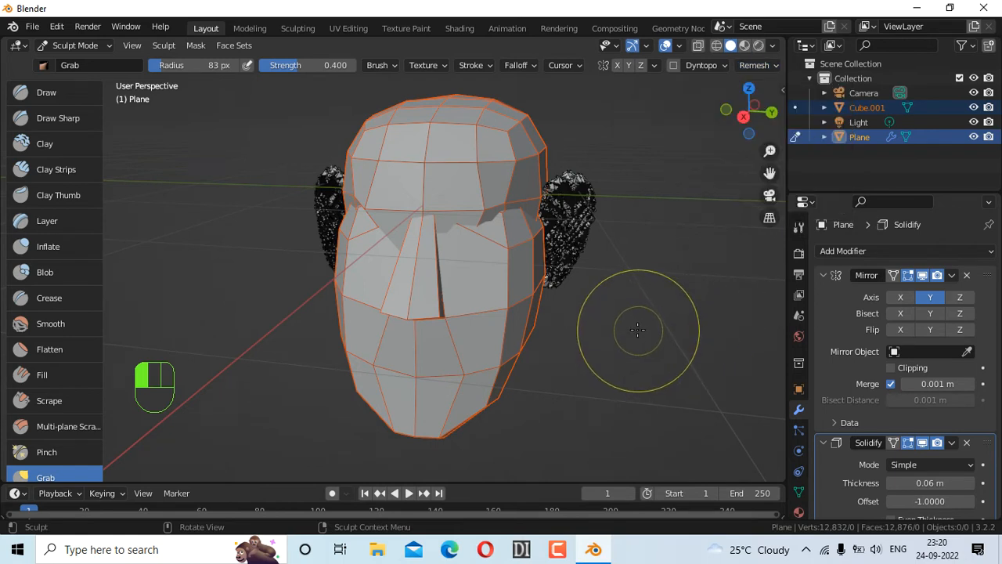
key(shift+a)
click(663, 197)
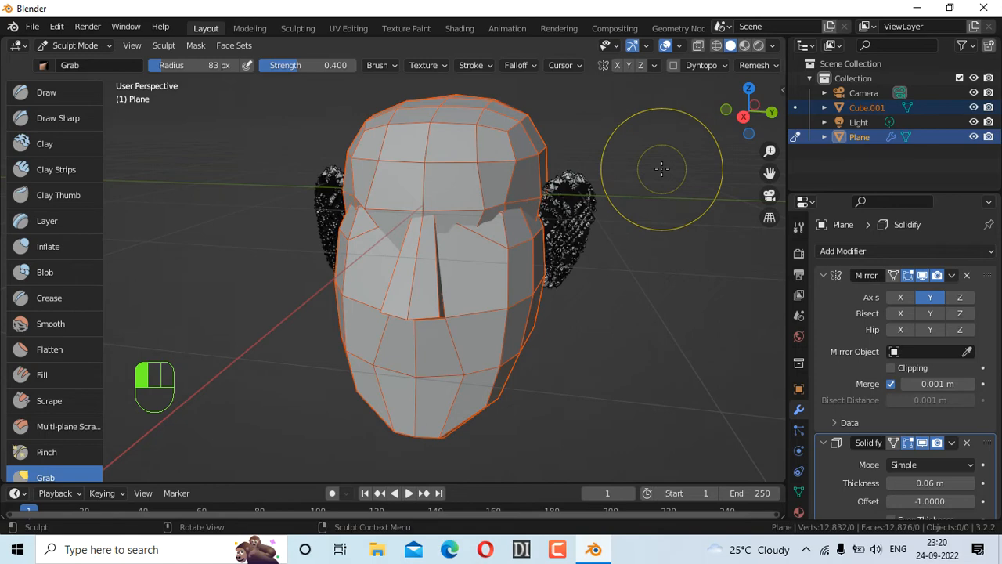
key(shift+a)
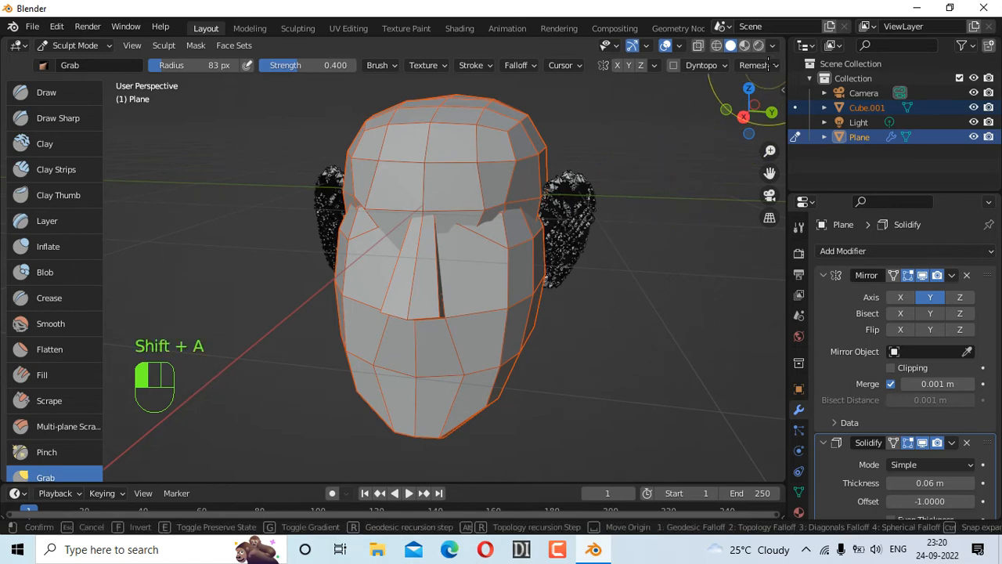
click(694, 199)
key(shift+a)
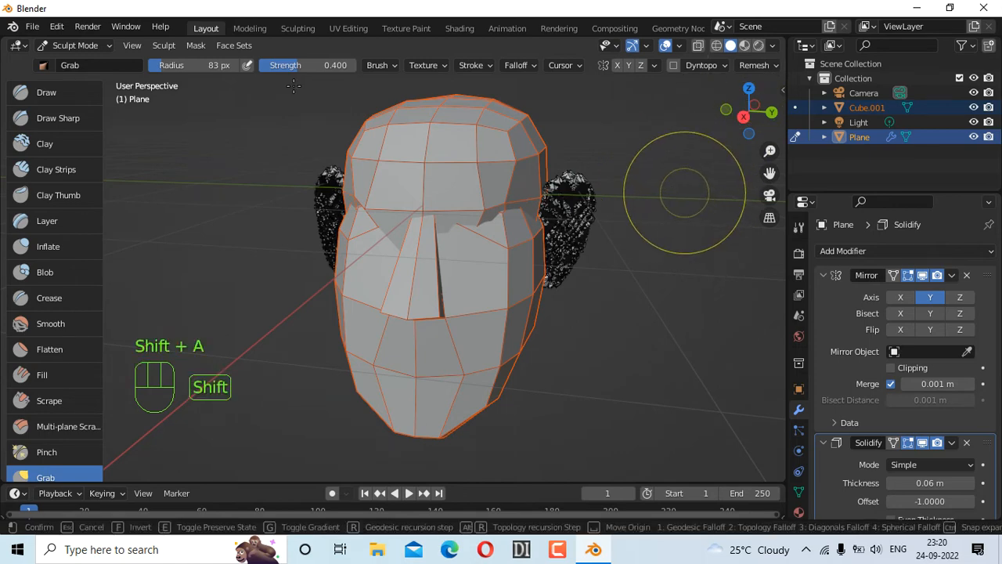
key(ctrl)
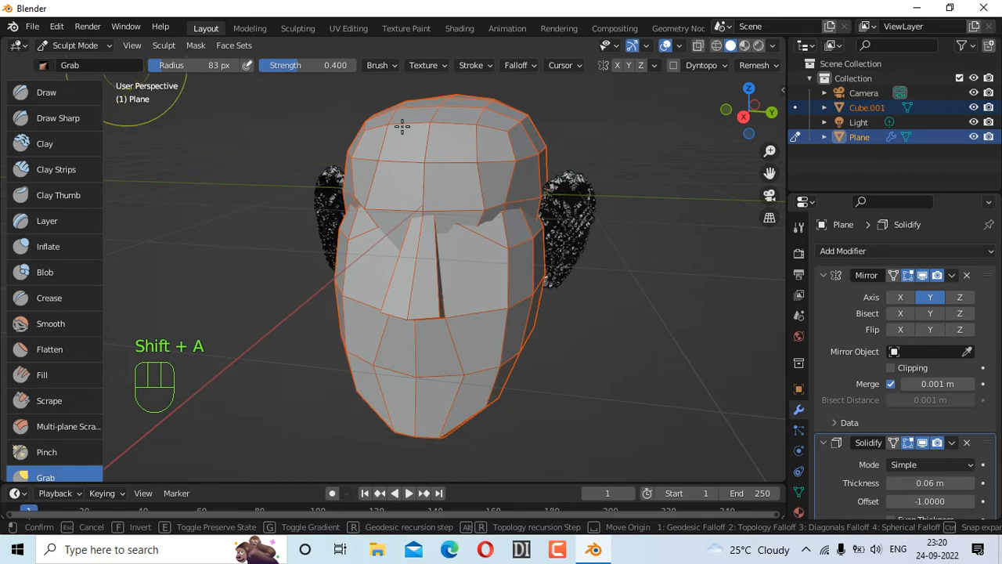
click(647, 216)
key(ctrl+z)
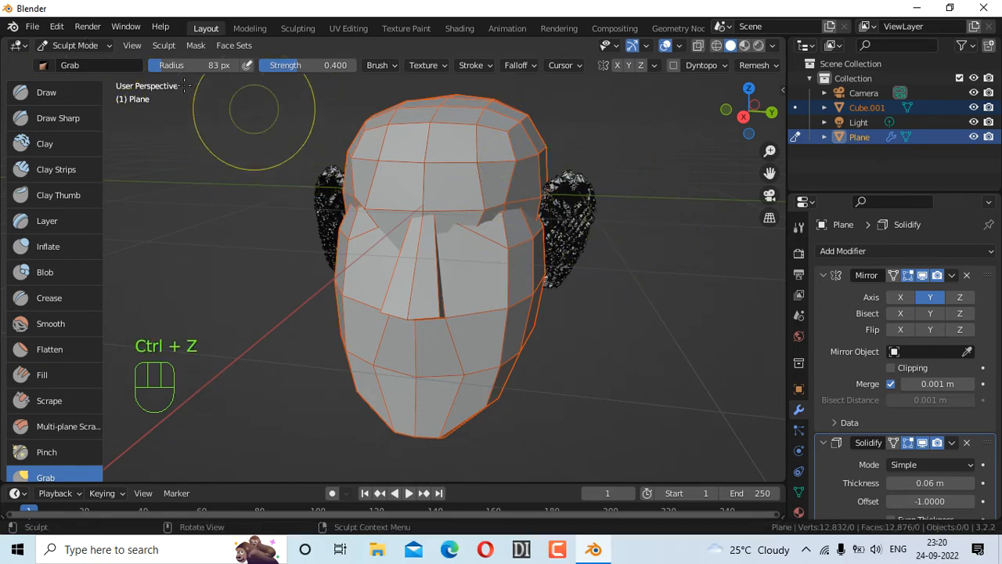
Step: Undo the ear remesh and step back to Object Mode with both the head and the ears selected
click(72, 45)
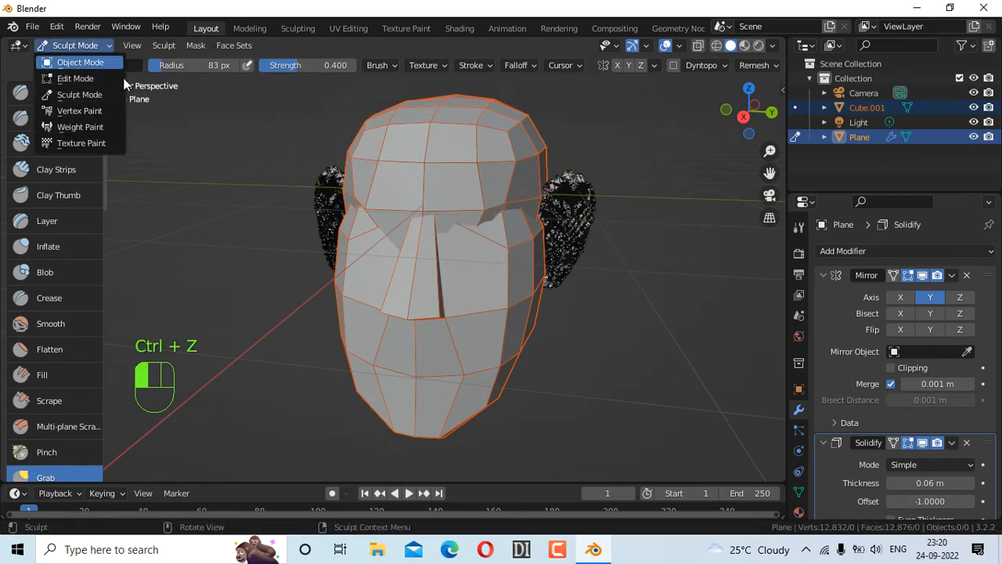
click(87, 62)
key(ctrl+z)
key(ctrl+z)
key(ctrl+z)
key(ctrl+z)
key(ctrl+z)
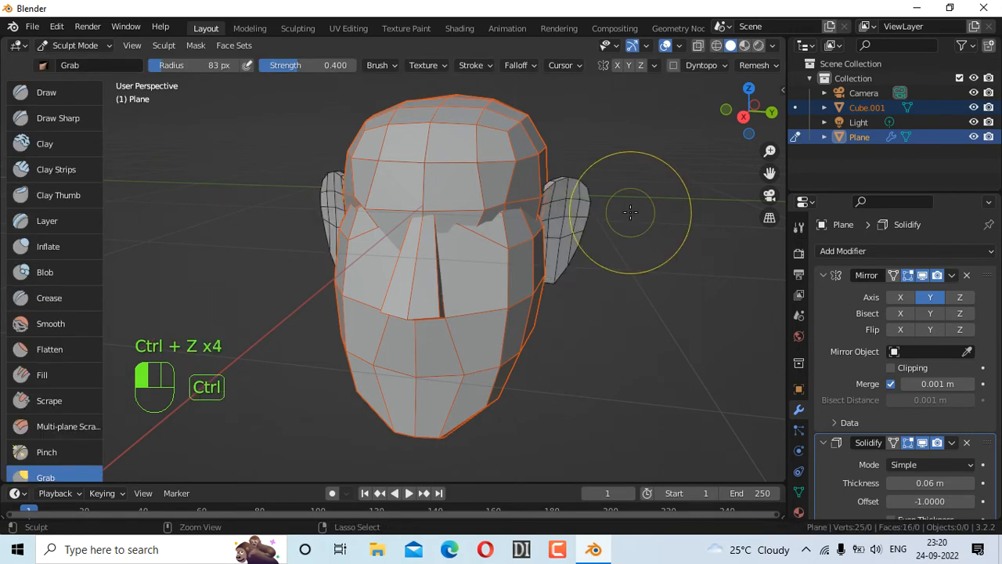
click(712, 159)
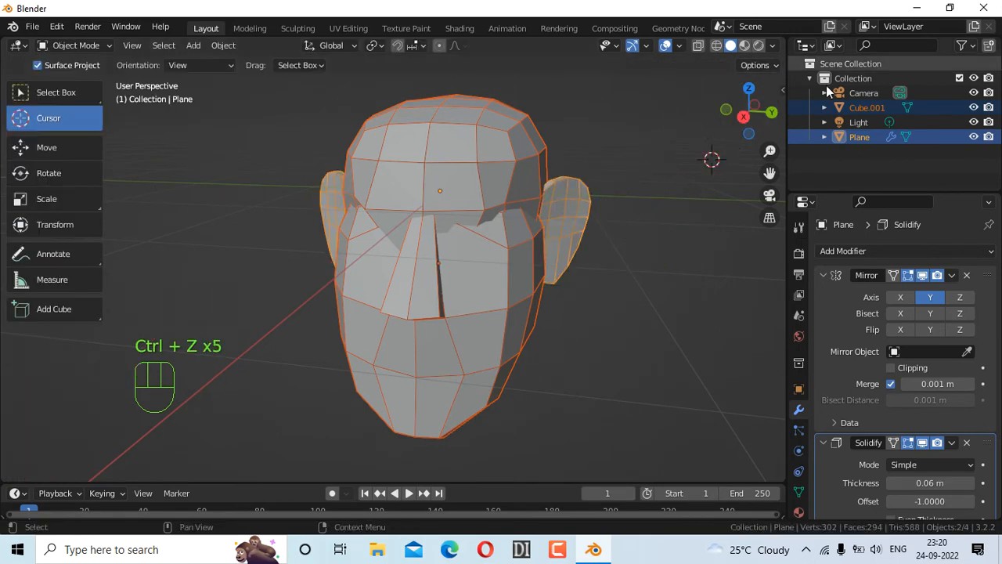
Step: Try to join the ears into the head with the head as the active object, and undo the join
click(857, 104)
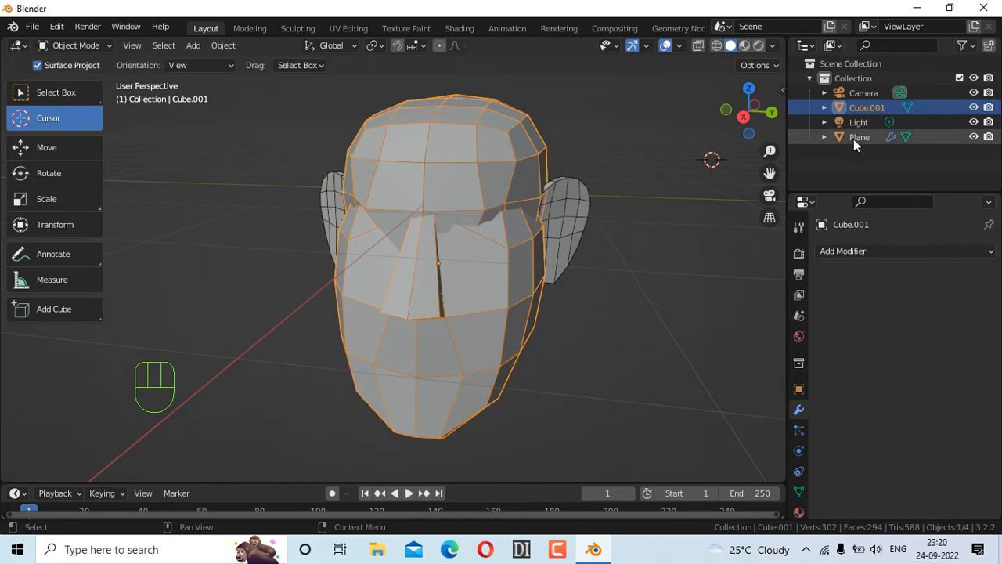
click(853, 138)
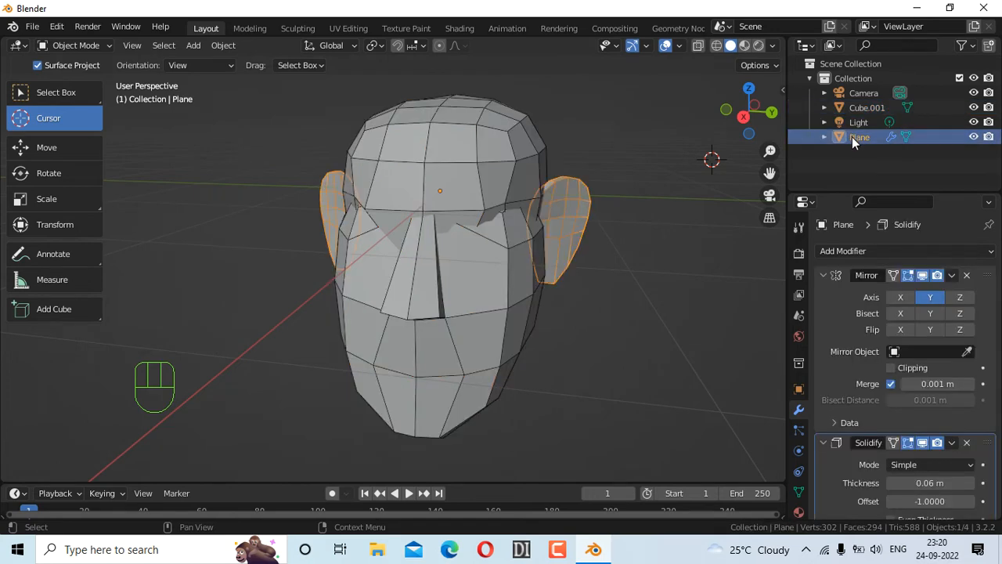
shift+click(491, 272)
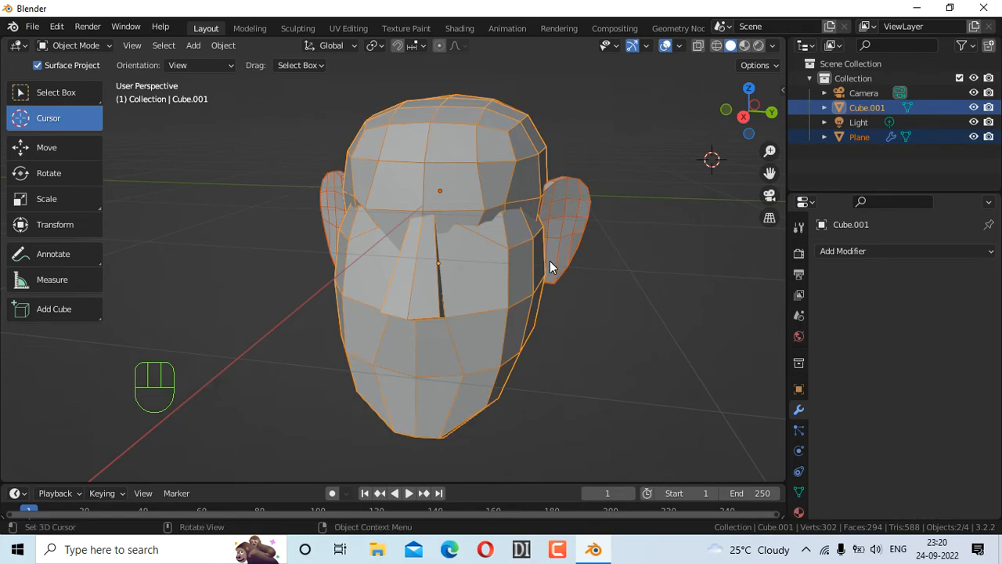
key(ctrl+j)
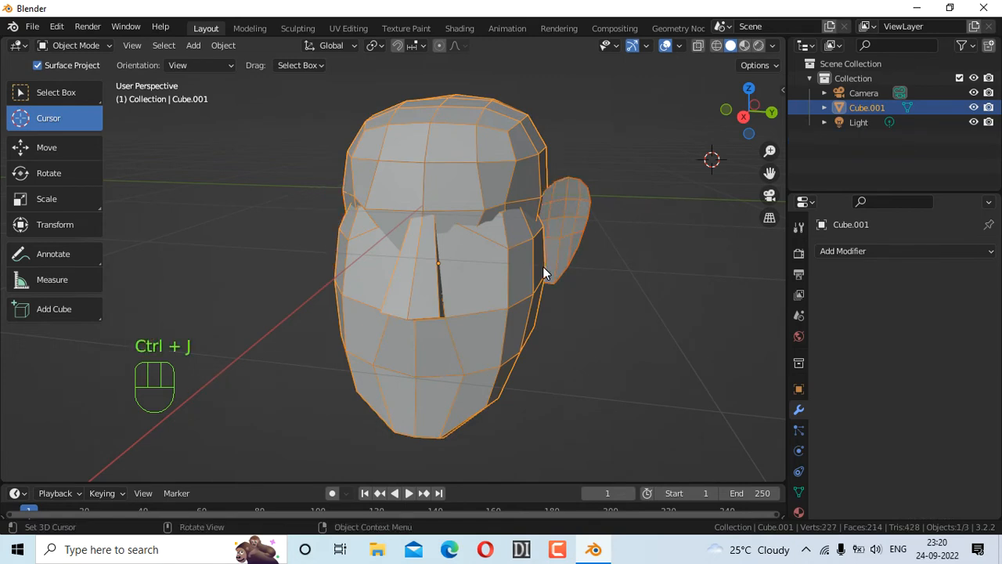
drag(732, 117, 676, 189)
key(ctrl+z)
click(683, 197)
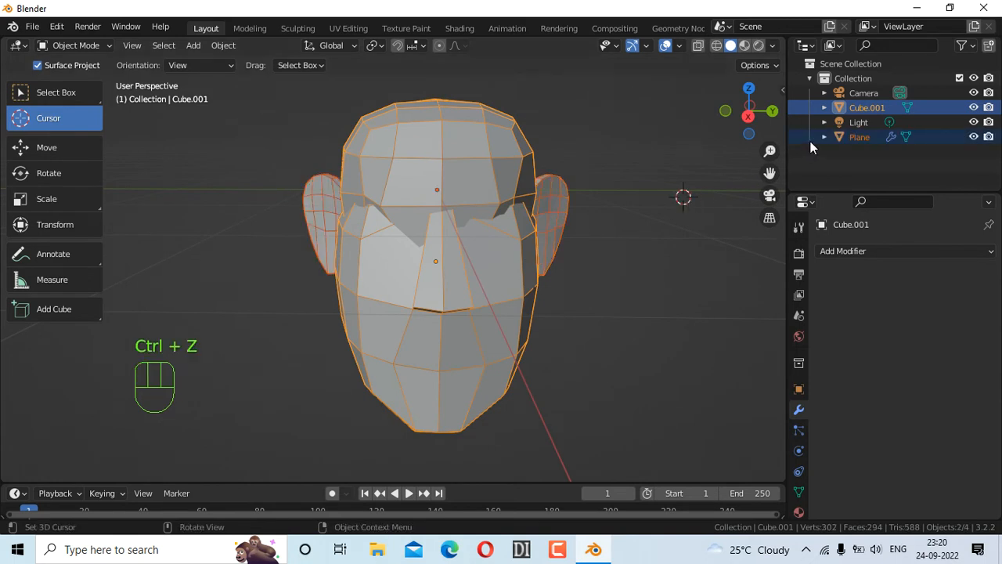
Step: Apply the Solidify modifier and the Mirror modifier on the ears
click(825, 137)
click(861, 167)
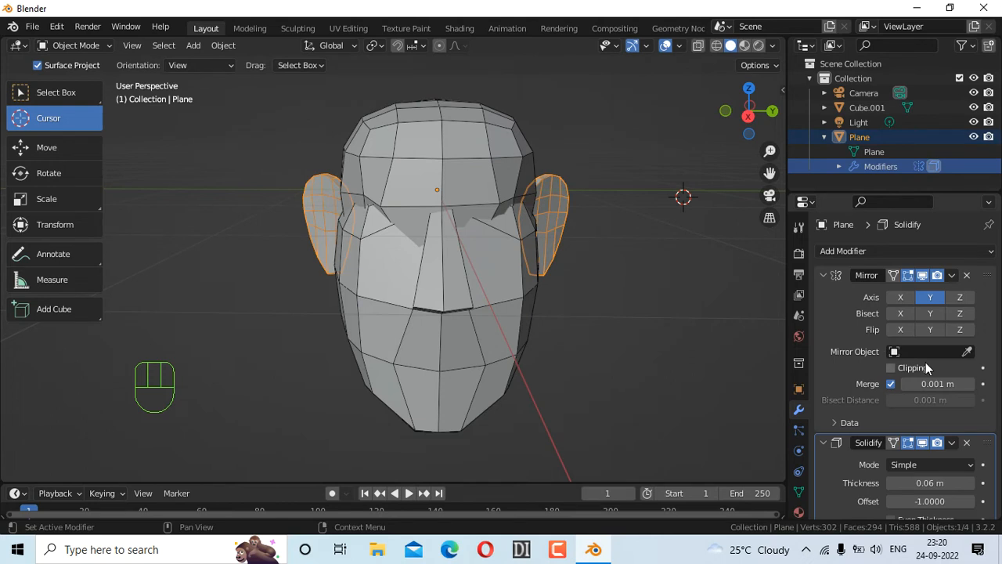
scroll(951, 349, down, 3)
click(951, 356)
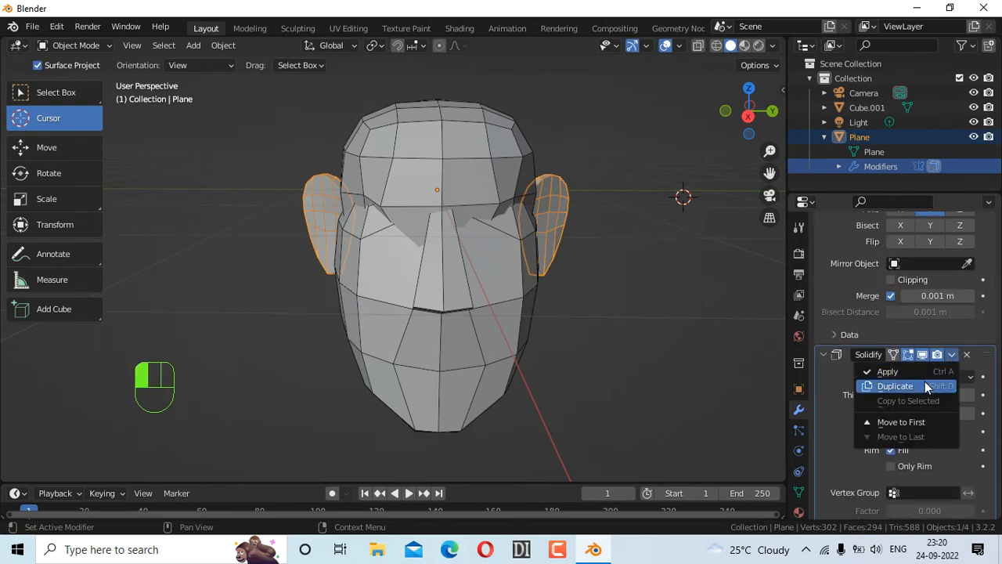
click(920, 370)
click(951, 275)
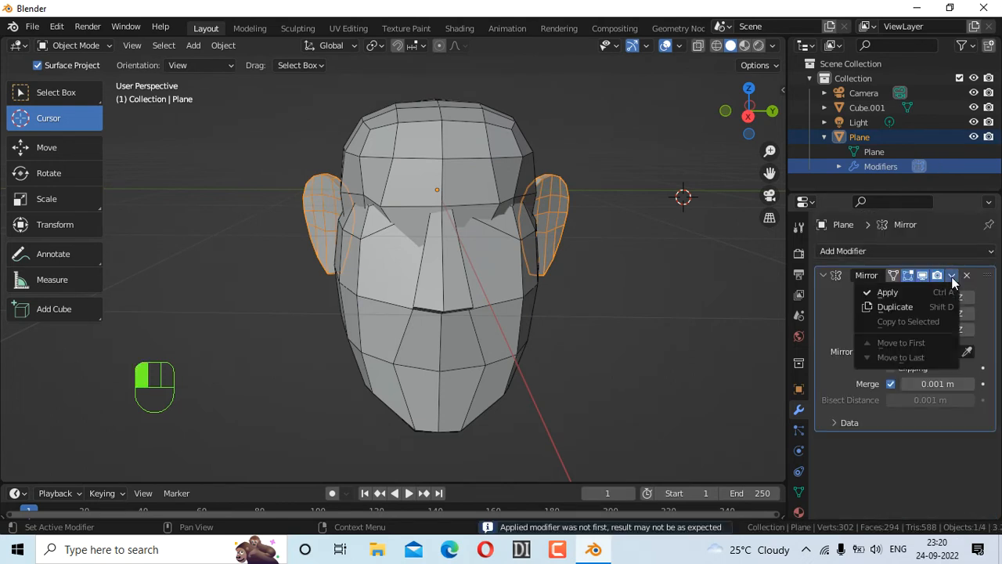
click(877, 291)
click(671, 227)
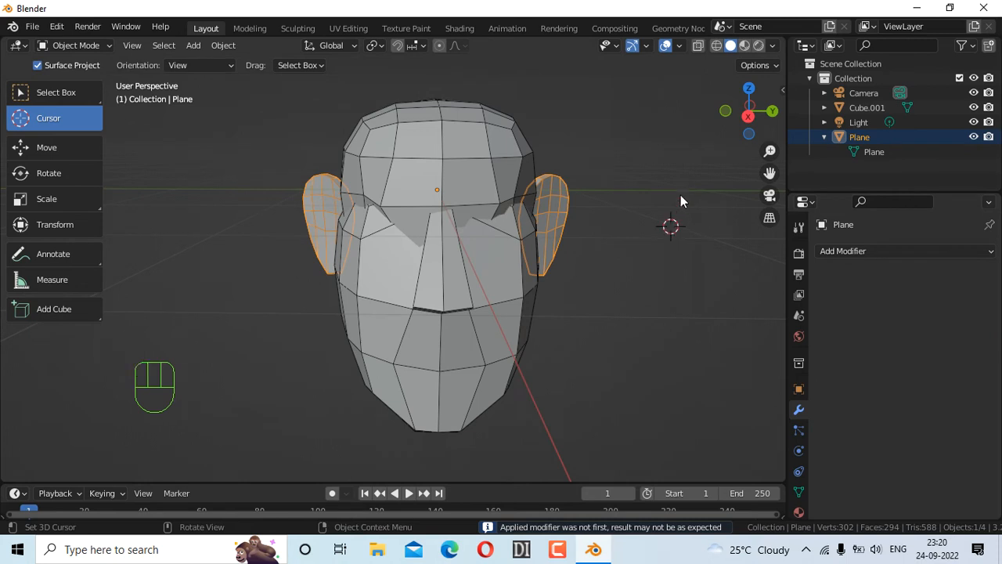
click(706, 161)
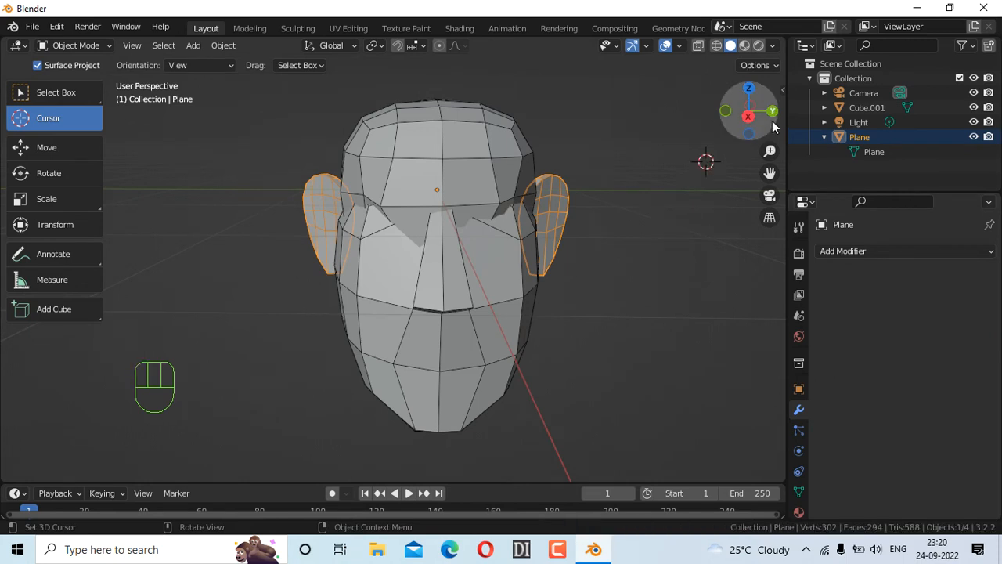
Step: Add the head to the selection as the active object and join the ears into it
drag(757, 123, 791, 123)
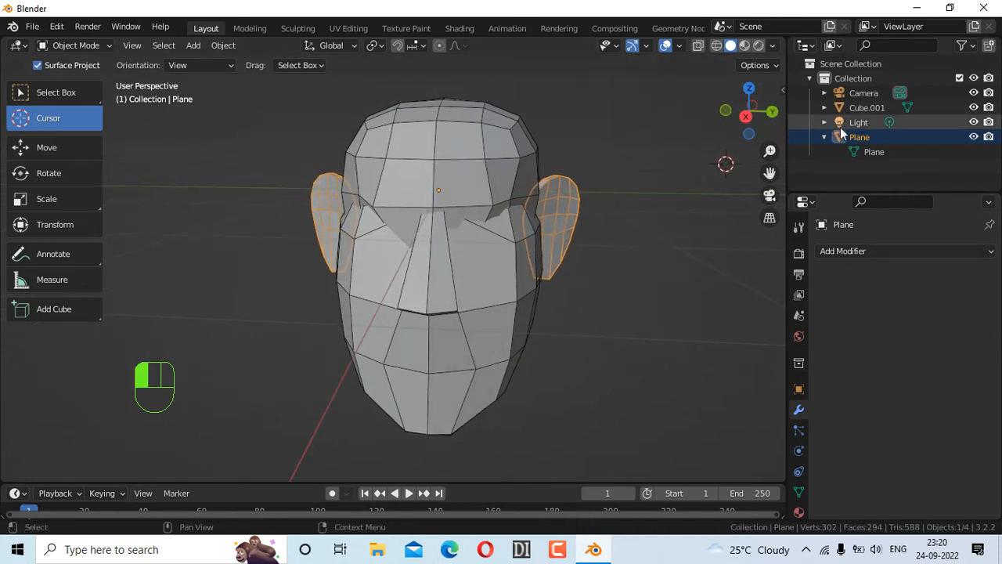
shift+click(454, 223)
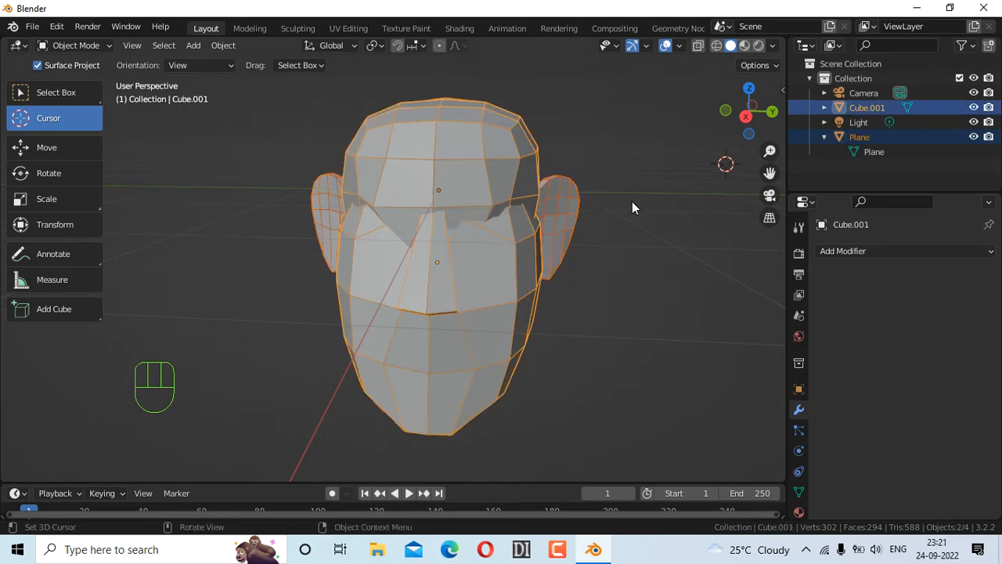
key(ctrl+j)
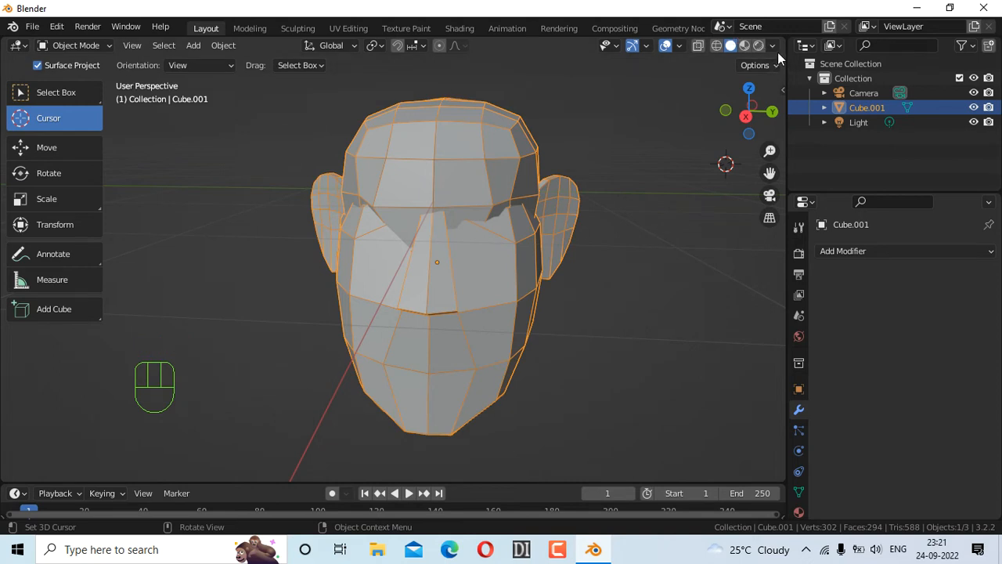
Step: In Sculpt Mode, remesh the joined head with a 0.008 m voxel size, Fix Poles on, and only Volume preserved
click(74, 45)
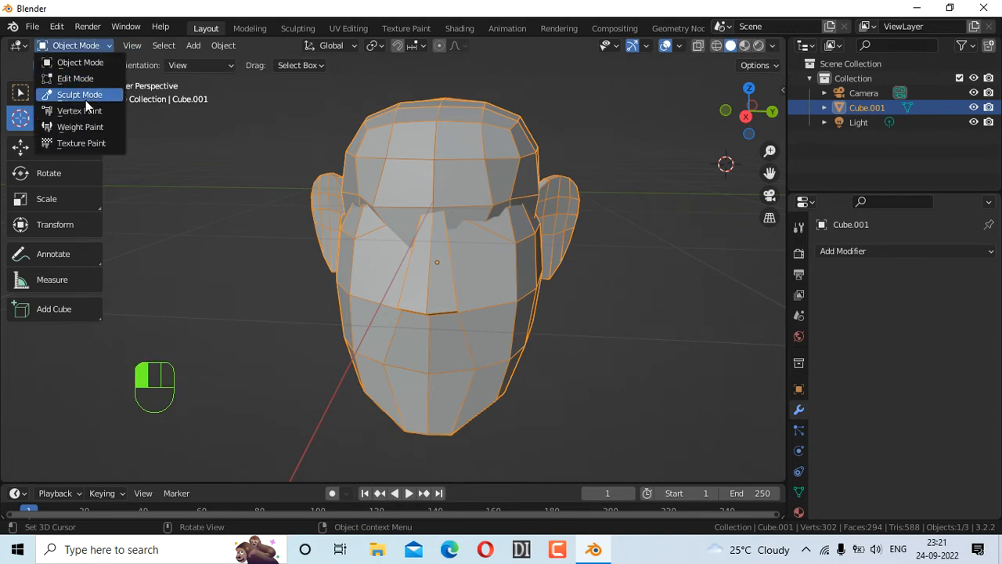
click(85, 97)
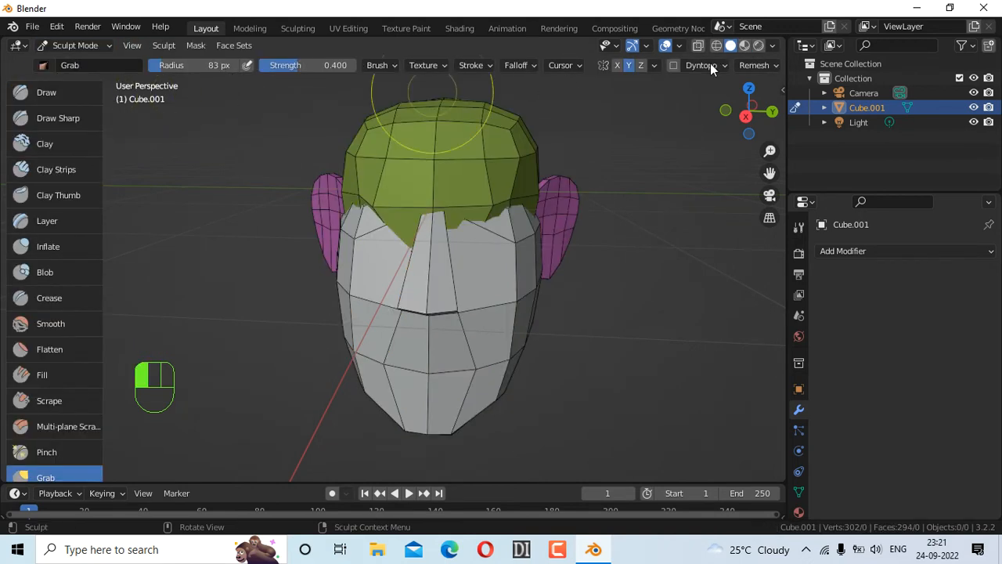
click(775, 66)
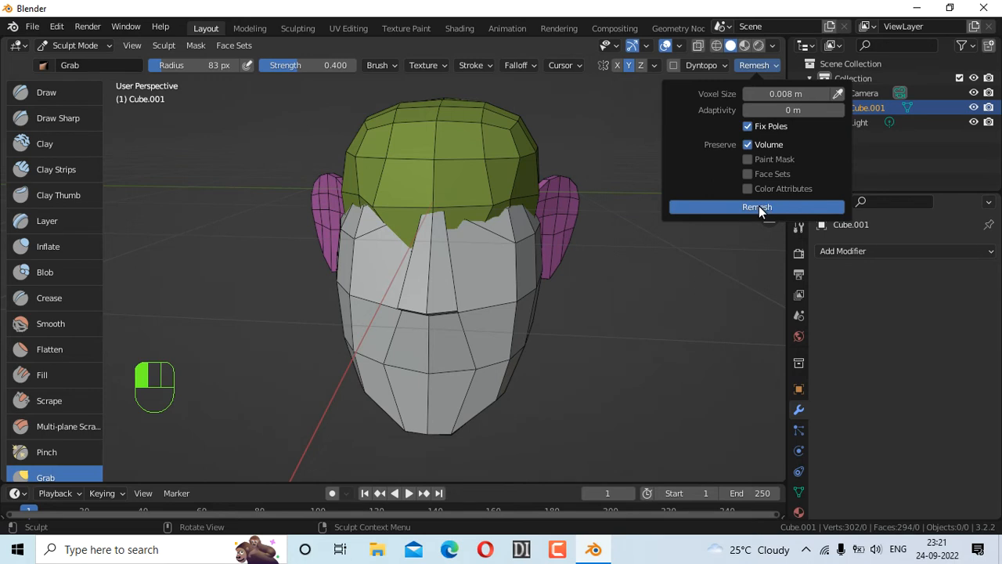
click(758, 205)
click(92, 46)
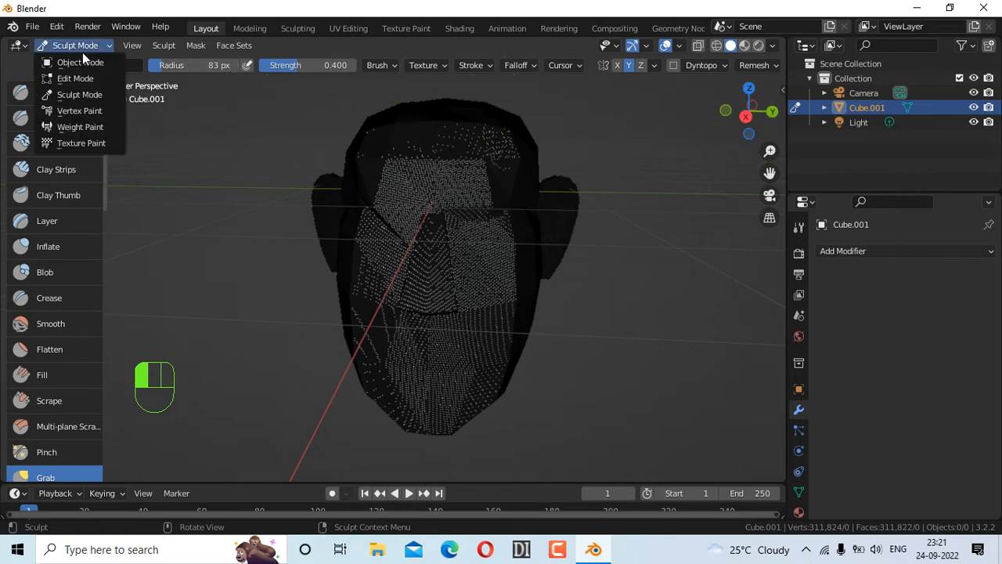
click(86, 94)
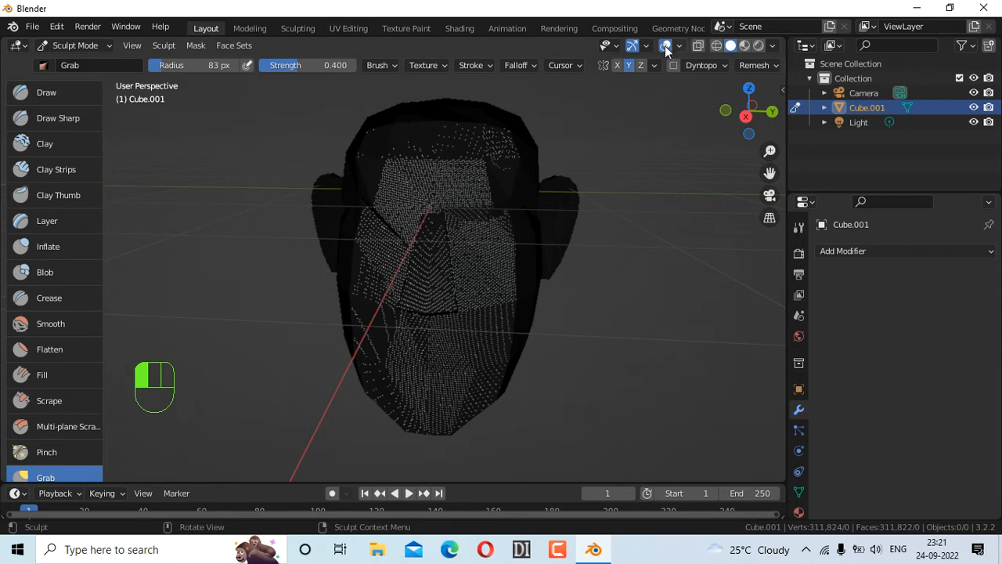
Step: Hide the viewport overlays and make a small Grab stroke just below the brow, near the eye area
click(664, 45)
drag(751, 100, 756, 110)
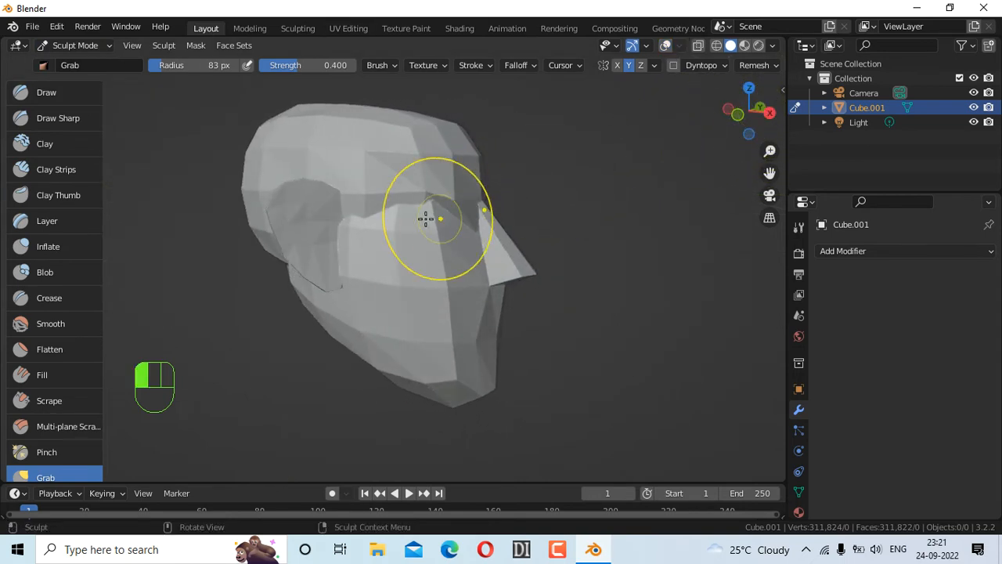
mouse_move(441, 197)
mouse_down()
mouse_move(410, 194)
mouse_move(436, 206)
mouse_up()
drag(749, 117, 682, 123)
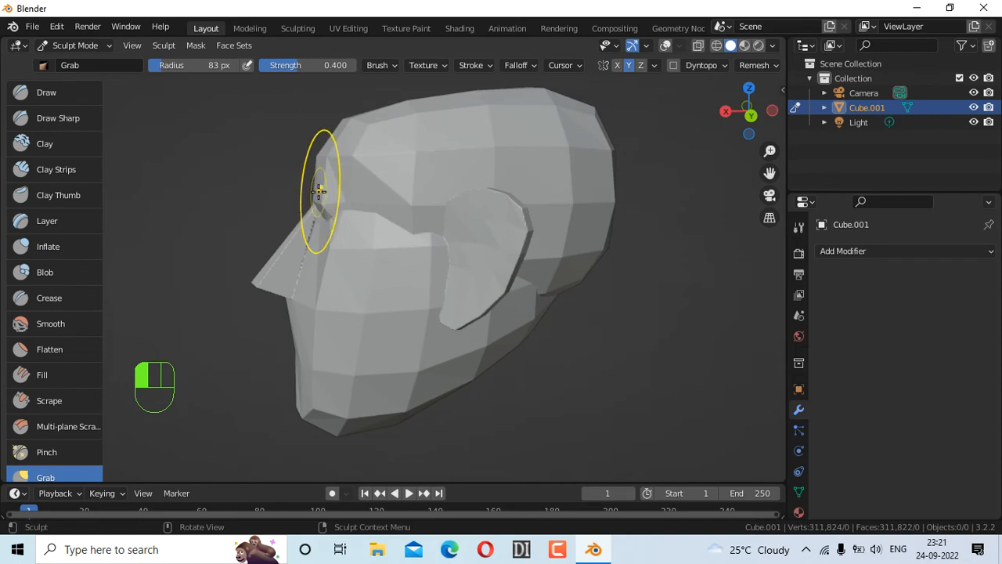
Step: Make small Grab strokes at the inner brow near the nose bridge, with brush radii of 26 px and 72 px
key(f)
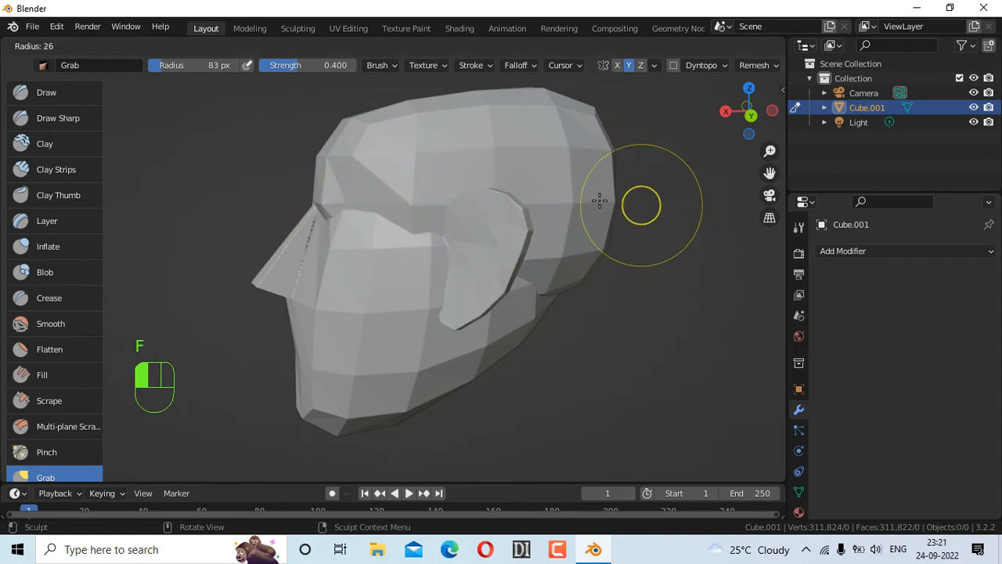
click(599, 197)
mouse_move(324, 207)
mouse_down()
mouse_move(342, 200)
mouse_move(328, 204)
mouse_up()
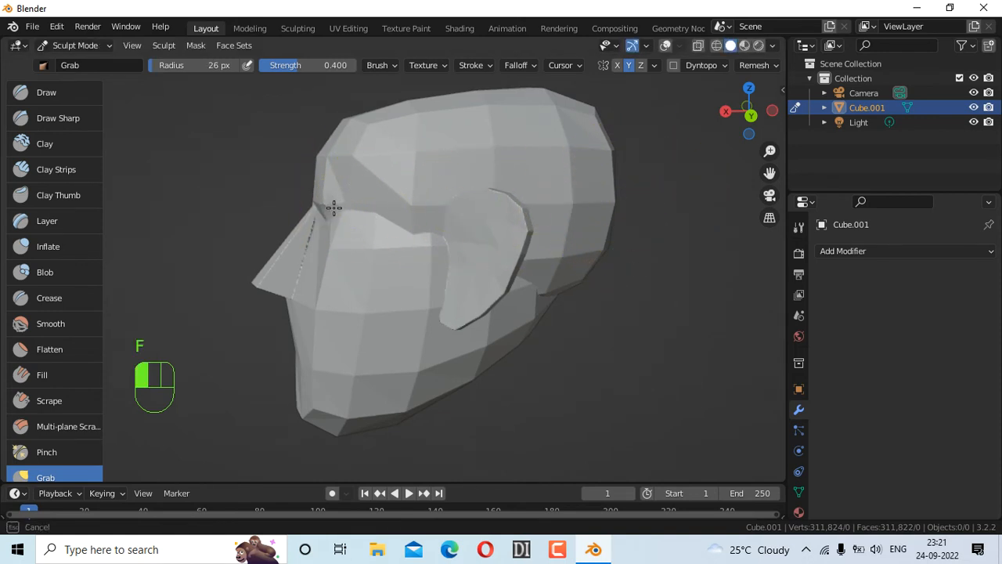
key(f)
click(631, 260)
mouse_move(329, 202)
mouse_down()
mouse_move(308, 202)
mouse_move(349, 203)
mouse_move(326, 221)
mouse_up()
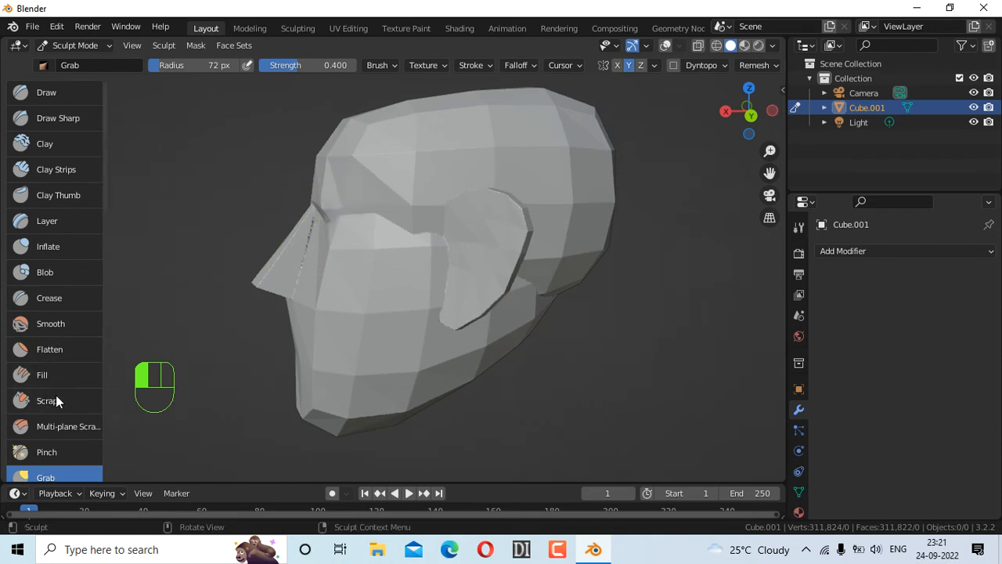
Step: Try scraping the eye area and side of the nose with the Scrape brush, and undo the strokes
click(49, 400)
mouse_move(369, 255)
mouse_down()
mouse_move(362, 230)
mouse_move(339, 271)
mouse_move(308, 235)
mouse_move(288, 282)
mouse_up()
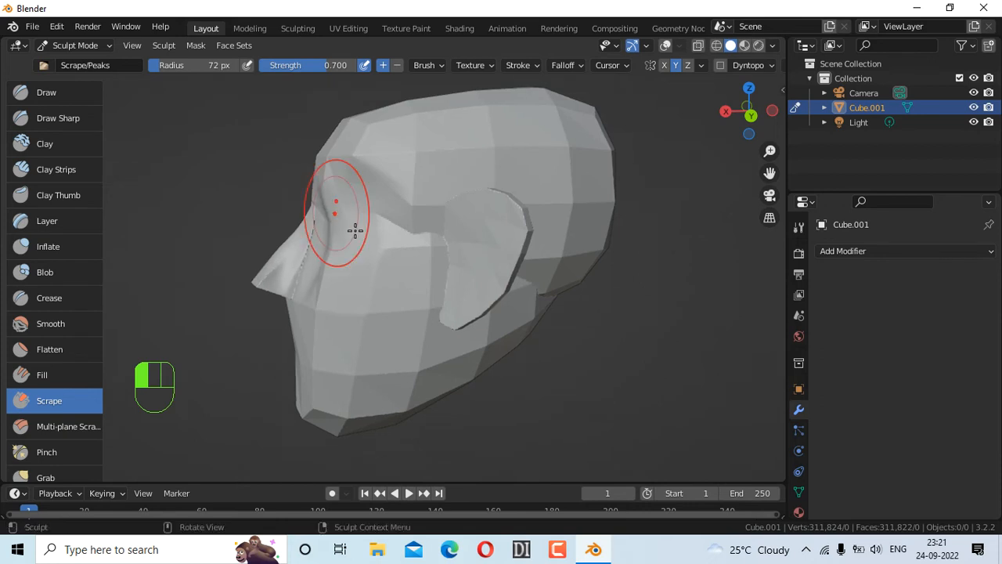
key(ctrl+z)
key(ctrl+z)
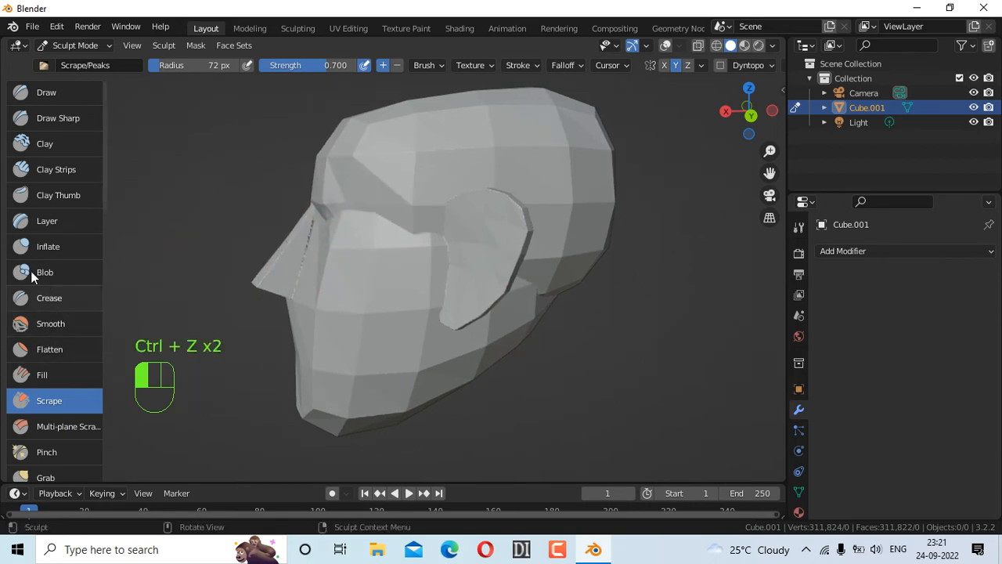
Step: With the Smooth brush, soften the faceted edges around the eye area, cheek and temple
scroll(58, 384, down, 1)
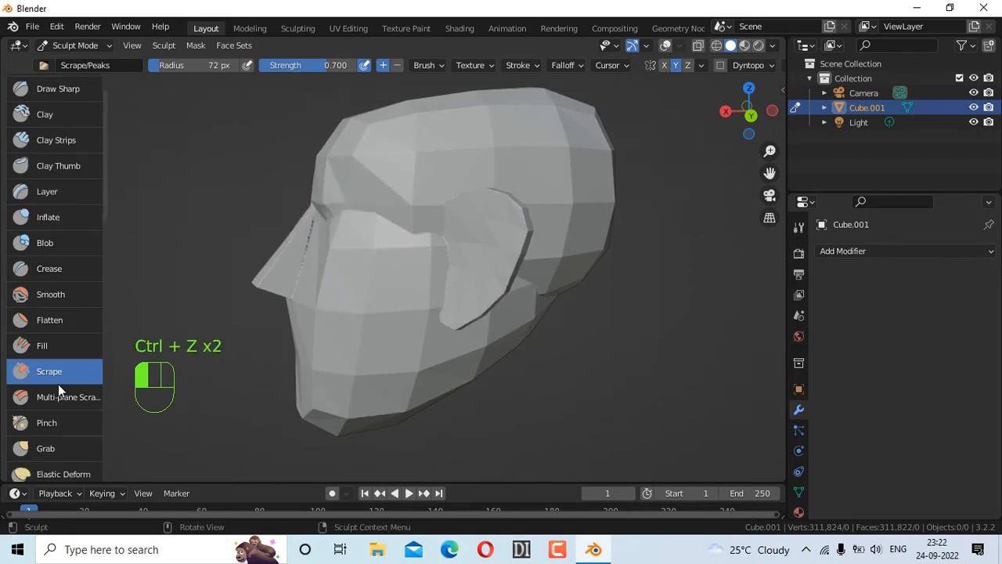
click(55, 294)
drag(387, 239, 376, 182)
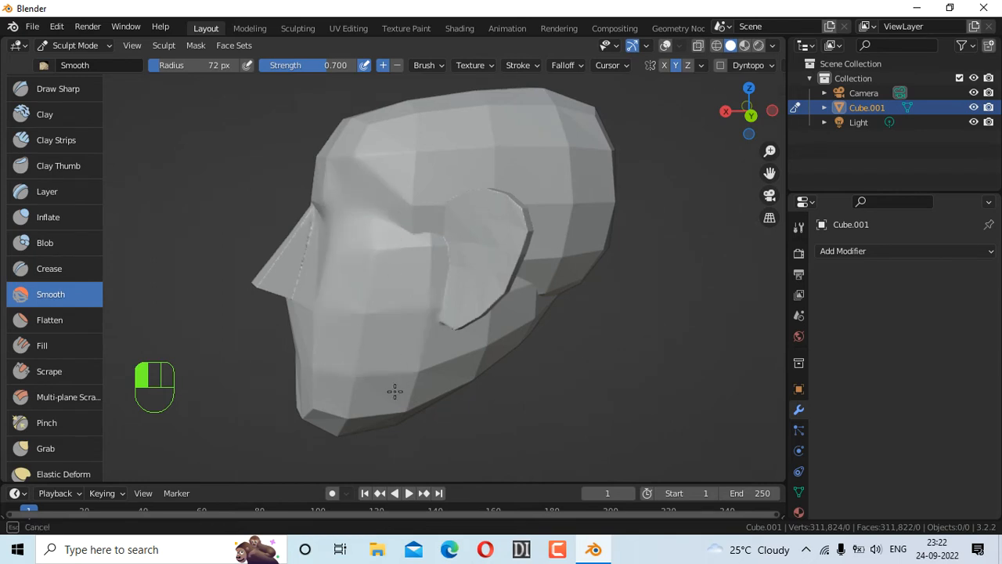
drag(437, 158, 444, 139)
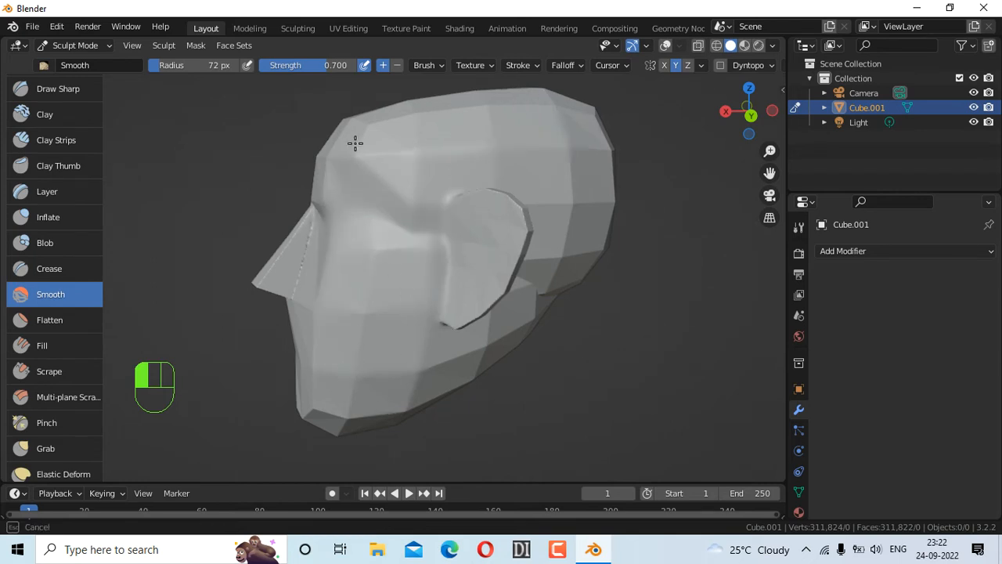
Step: Smooth the front of the face around the nose, eye area and lower cheeks
middle_drag(412, 244, 599, 244)
mouse_move(378, 191)
mouse_down()
mouse_move(368, 267)
mouse_move(390, 366)
mouse_up()
drag(488, 355, 495, 322)
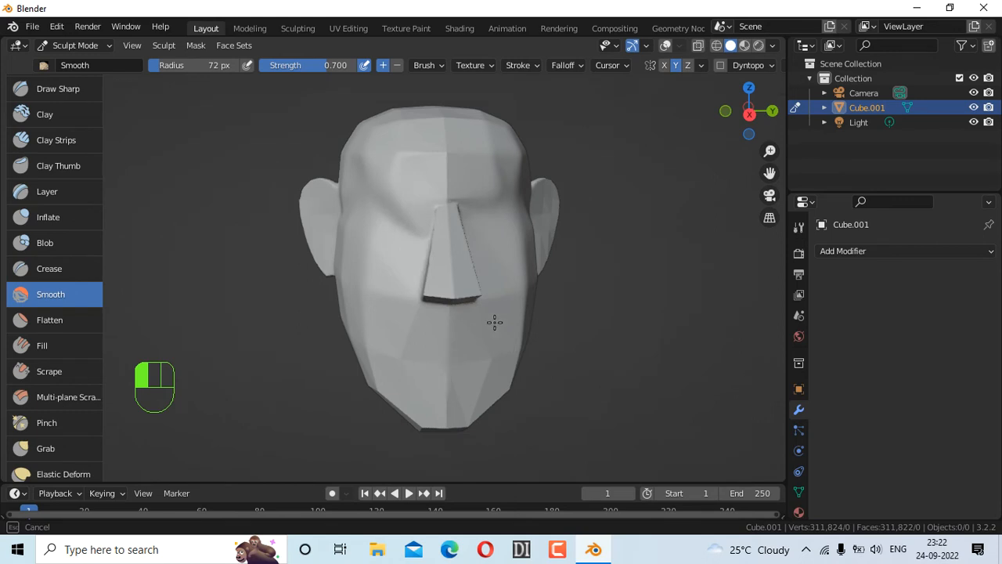
mouse_move(485, 235)
mouse_down()
mouse_move(453, 205)
mouse_move(452, 181)
mouse_move(414, 239)
mouse_up()
Step: Smooth the ear, the jawline and the back of the head
mouse_move(525, 152)
middle_down()
mouse_move(438, 161)
mouse_move(604, 190)
middle_up()
mouse_move(526, 201)
mouse_down()
mouse_move(488, 269)
mouse_move(507, 234)
mouse_move(354, 407)
mouse_up()
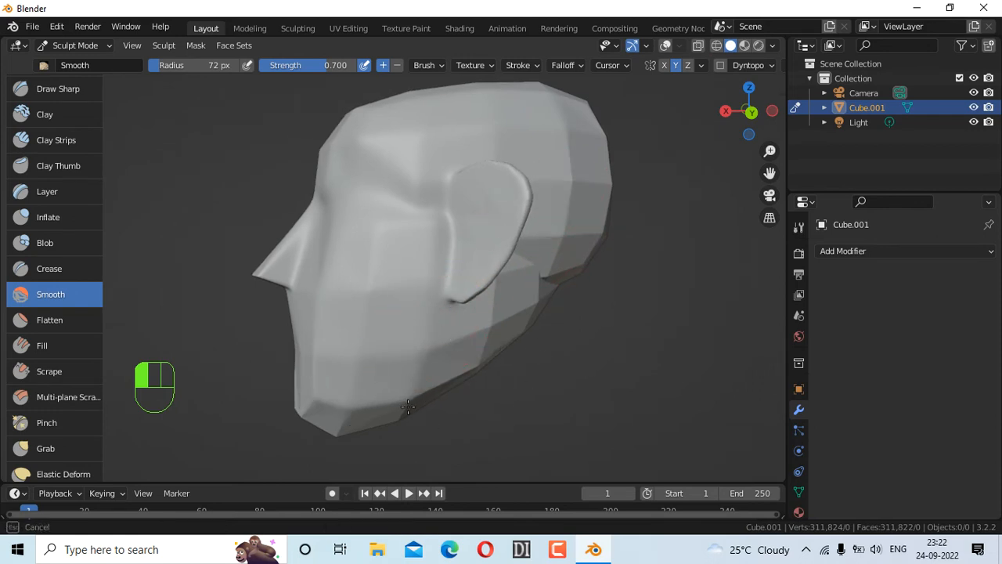
drag(494, 310, 614, 188)
drag(587, 138, 577, 161)
middle_drag(577, 161, 597, 130)
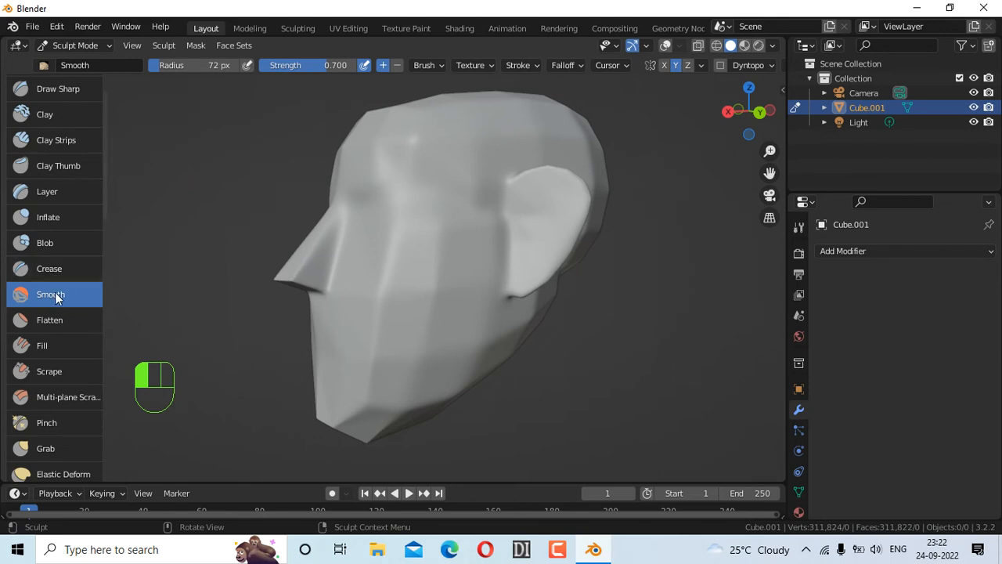
Step: Switch to the Scrape brush with a 24 px radius and scrape down the vertical ridge on the cheek
click(52, 371)
key(f)
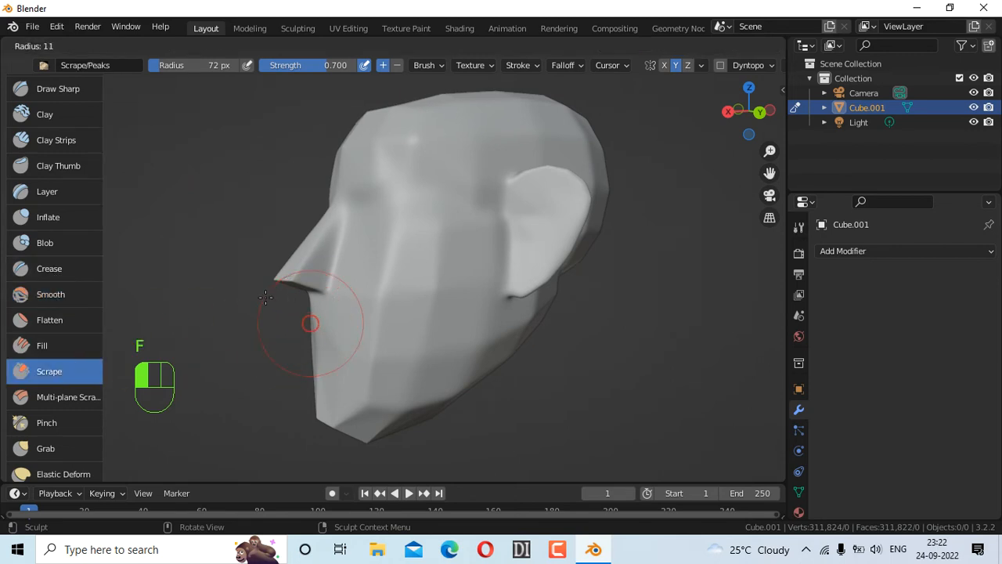
click(305, 322)
drag(396, 260, 382, 269)
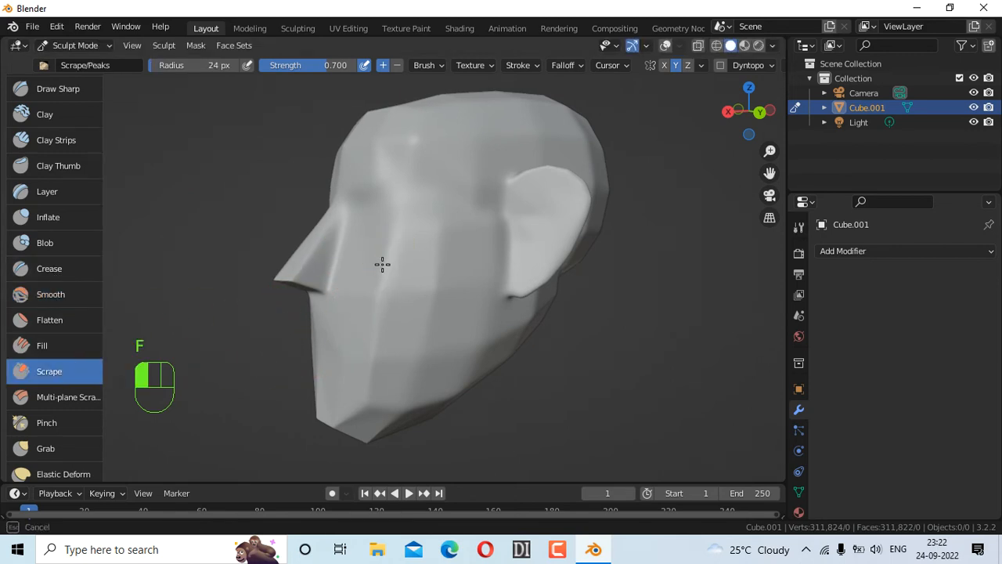
mouse_move(375, 310)
mouse_down()
mouse_move(436, 274)
mouse_move(391, 266)
mouse_move(372, 302)
mouse_up()
Step: Set the Scrape brush radius to 77 px and scrape the hard planes of the cheek and jaw
key(f)
click(411, 280)
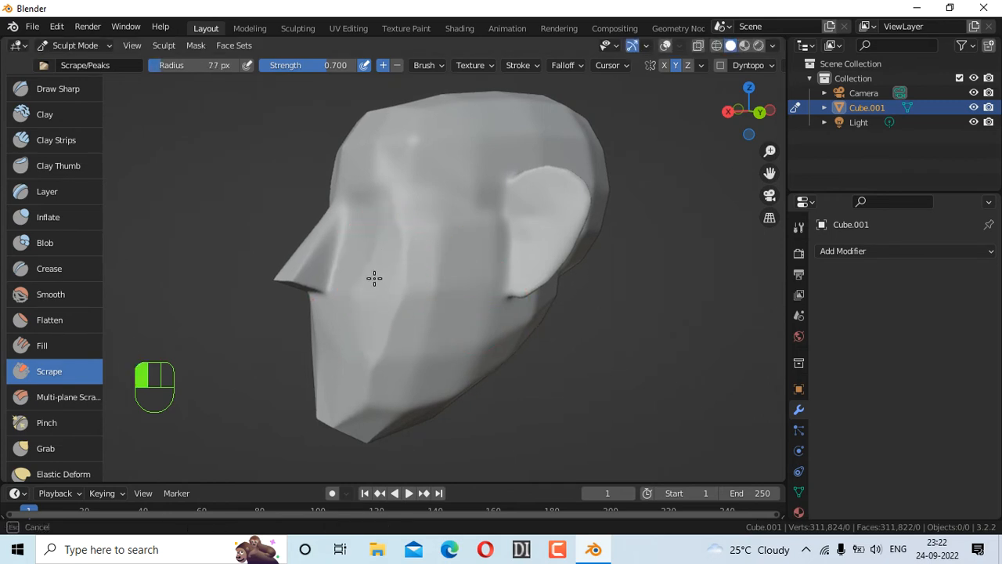
drag(394, 251, 399, 254)
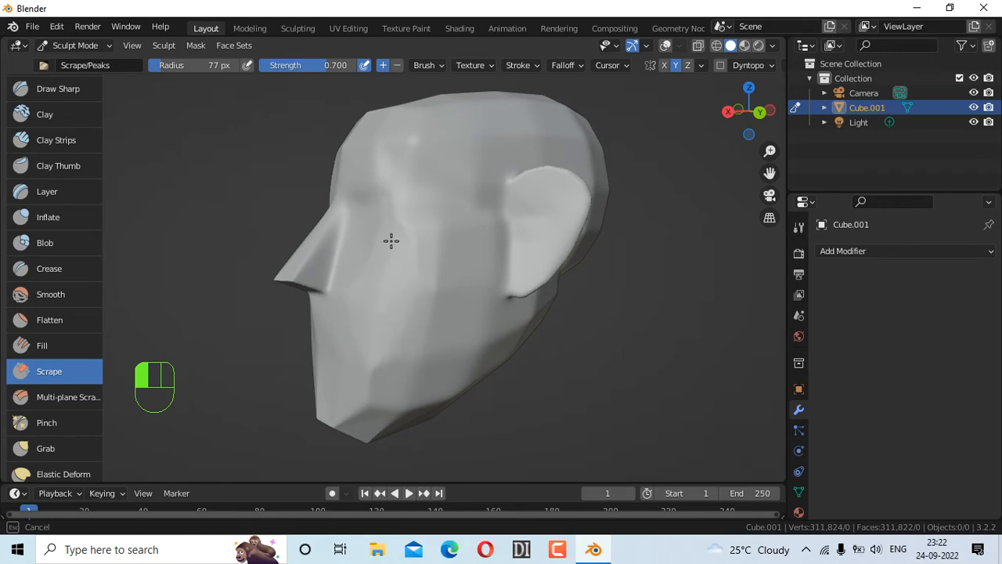
drag(384, 365, 369, 346)
mouse_move(748, 110)
mouse_down()
mouse_move(728, 114)
mouse_move(739, 132)
mouse_up()
mouse_move(508, 267)
mouse_down()
mouse_move(522, 336)
mouse_move(524, 316)
mouse_up()
mouse_move(527, 352)
mouse_down()
mouse_move(511, 374)
mouse_move(526, 267)
mouse_move(529, 370)
mouse_move(523, 270)
mouse_move(516, 291)
mouse_up()
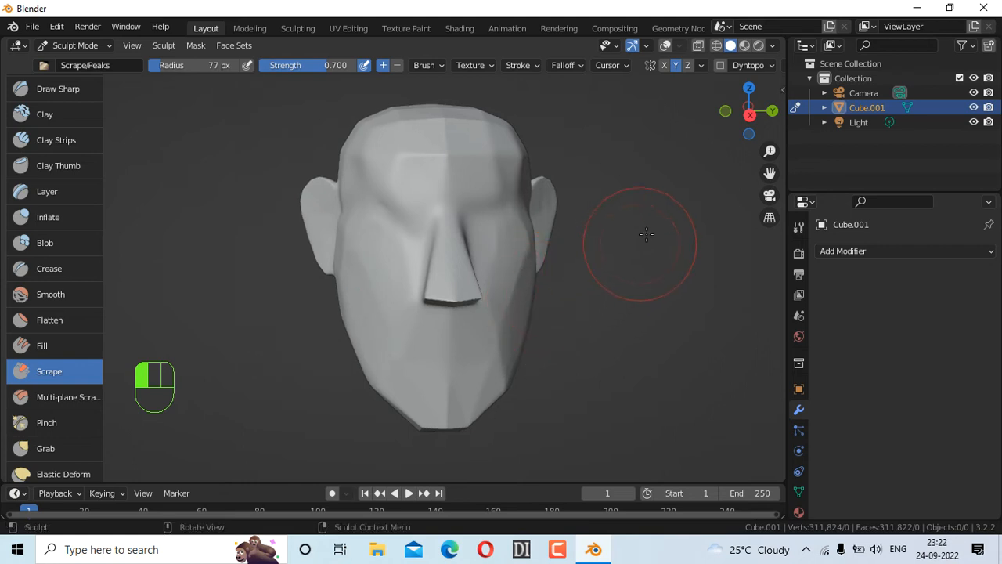
Step: Try scraping the side of the cheek with a 132 px brush radius, and undo the stroke
key(f)
click(706, 257)
mouse_move(525, 301)
mouse_down()
mouse_move(523, 312)
mouse_move(535, 285)
mouse_move(509, 280)
mouse_move(518, 288)
mouse_up()
key(ctrl+z)
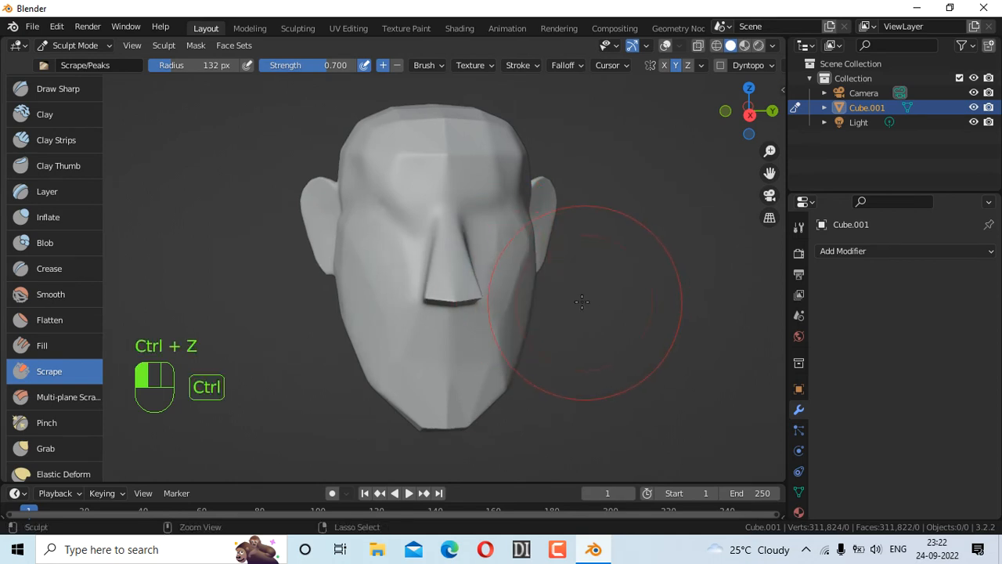
Step: Return the Scrape brush radius to 77 px and scrape the outer cheeks and both sides of the jaw
key(f)
mouse_move(526, 279)
mouse_down()
mouse_move(496, 297)
mouse_move(517, 247)
mouse_up()
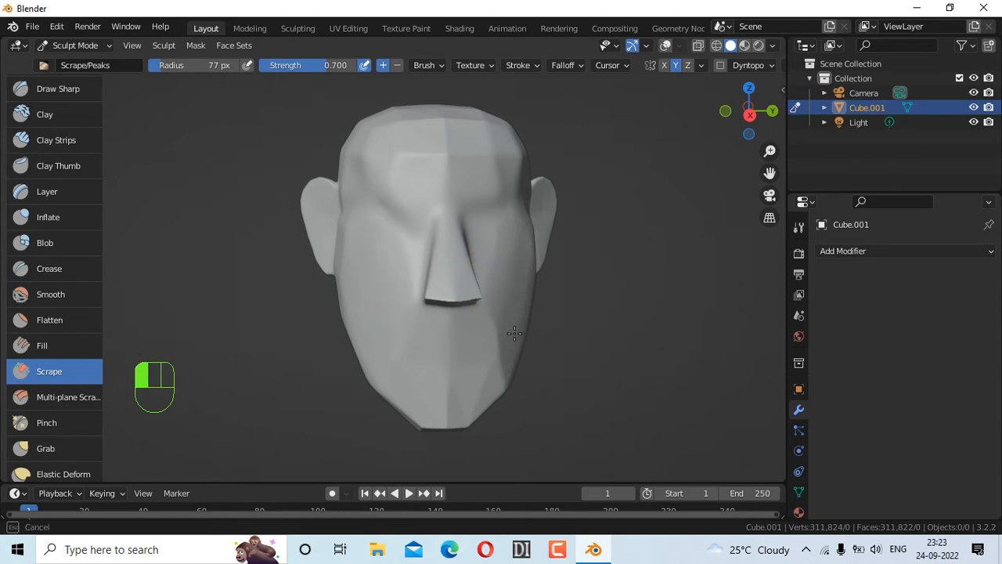
drag(515, 333, 454, 360)
drag(367, 385, 388, 402)
drag(351, 352, 376, 382)
Step: Set the Scrape brush radius to 102 px and round off the lower cheeks, jaw and side of the face
key(f)
click(574, 345)
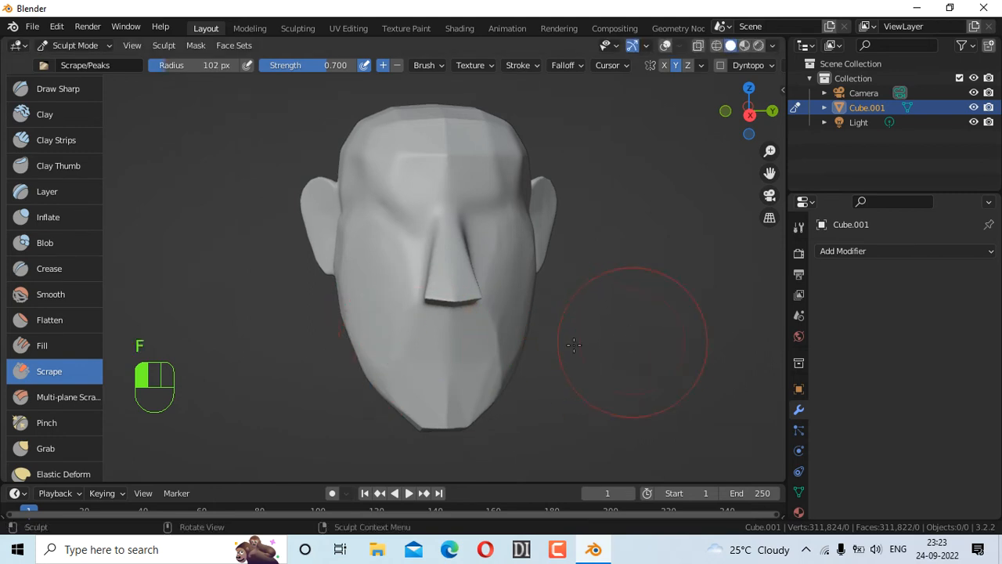
click(750, 116)
mouse_move(520, 317)
mouse_down()
mouse_move(504, 350)
mouse_move(481, 352)
mouse_move(485, 327)
mouse_move(439, 367)
mouse_move(441, 356)
mouse_up()
drag(747, 111, 738, 135)
drag(542, 310, 515, 343)
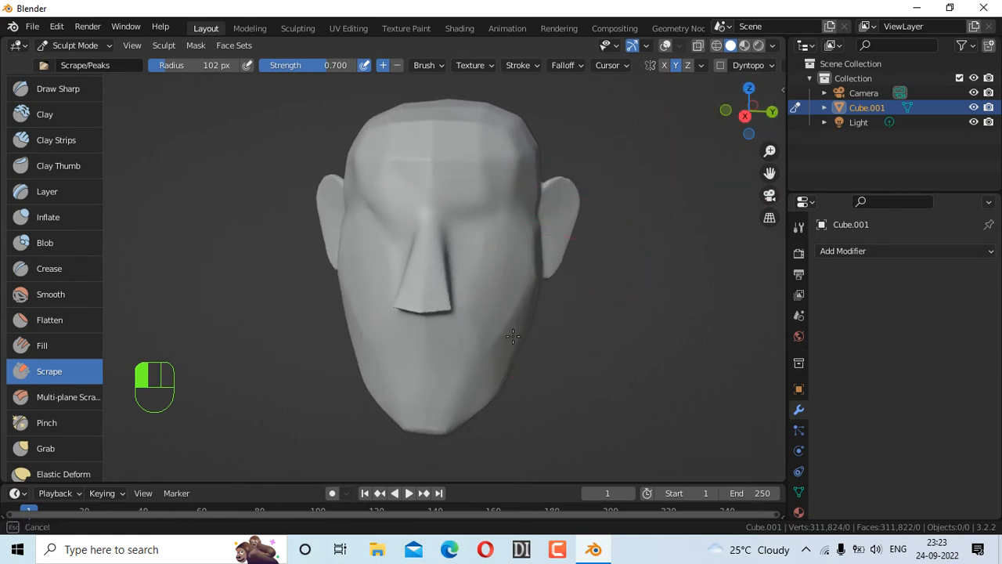
drag(479, 366, 552, 247)
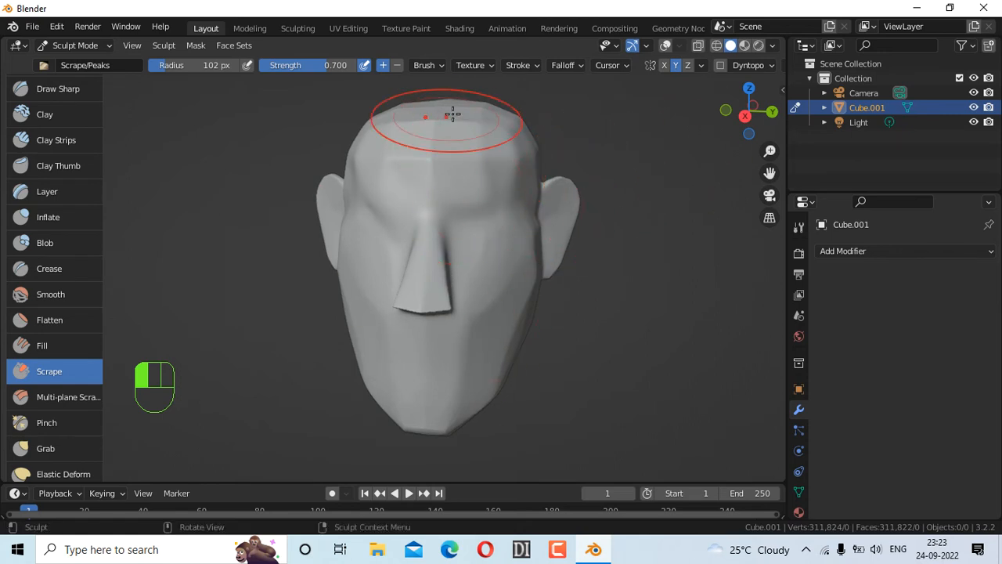
Step: Scrape the faceted planes on top of the head and across the forehead
scroll(505, 191, up, 2)
scroll(514, 180, down, 2)
drag(762, 130, 759, 210)
drag(528, 141, 435, 129)
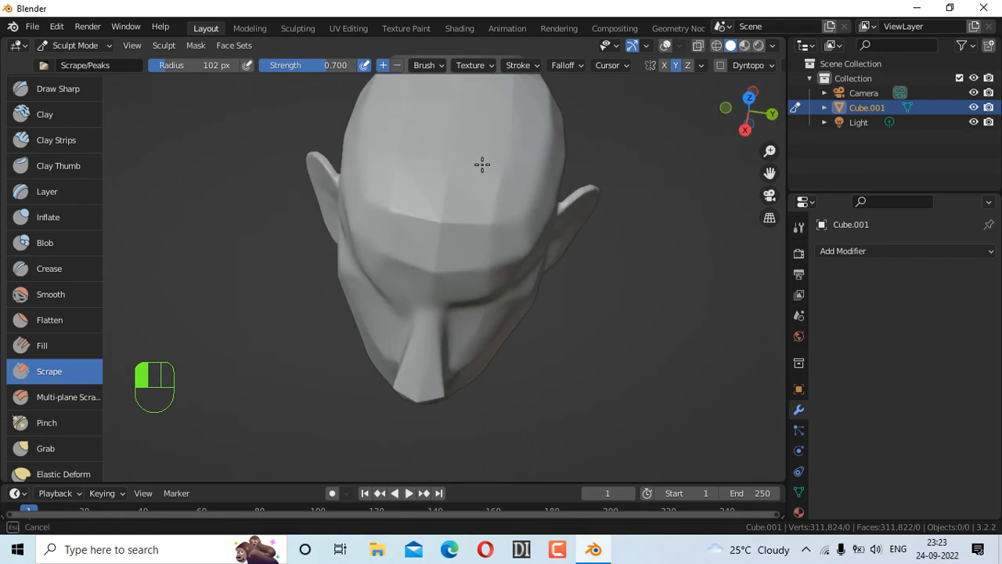
drag(750, 116, 779, 47)
drag(441, 164, 509, 161)
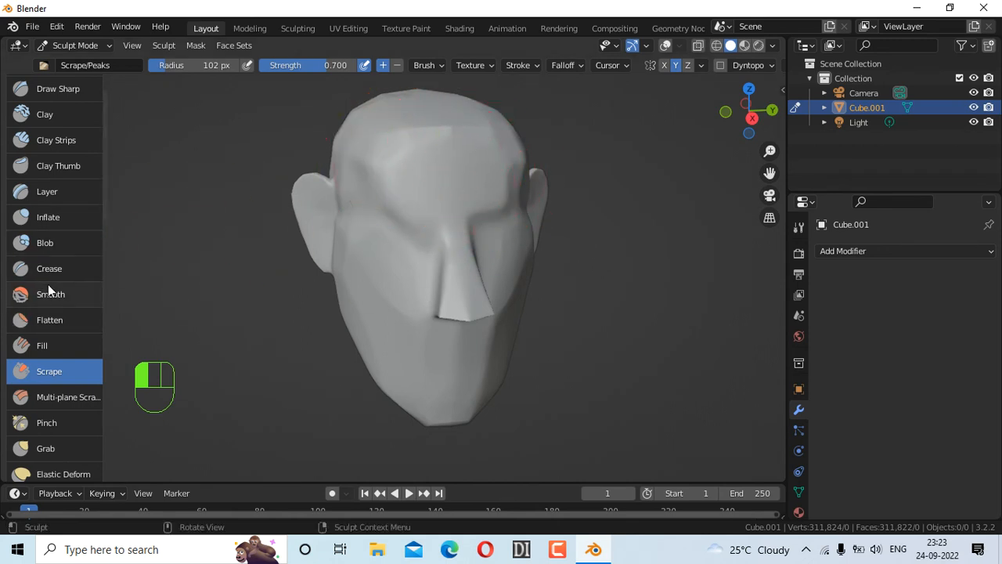
Step: Even out the forehead with the Flatten brush at 102 px radius
click(66, 314)
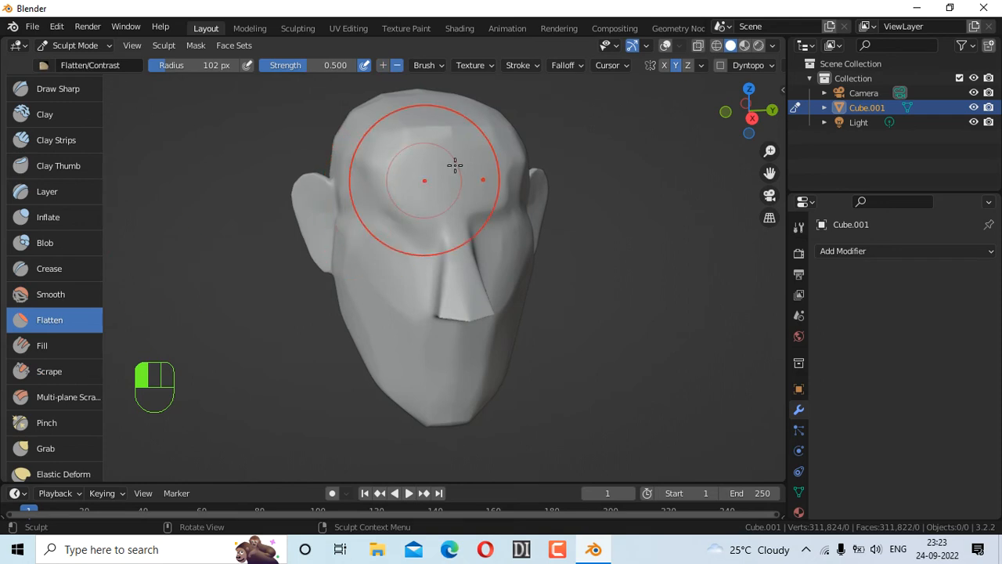
drag(732, 118, 756, 103)
drag(465, 168, 478, 155)
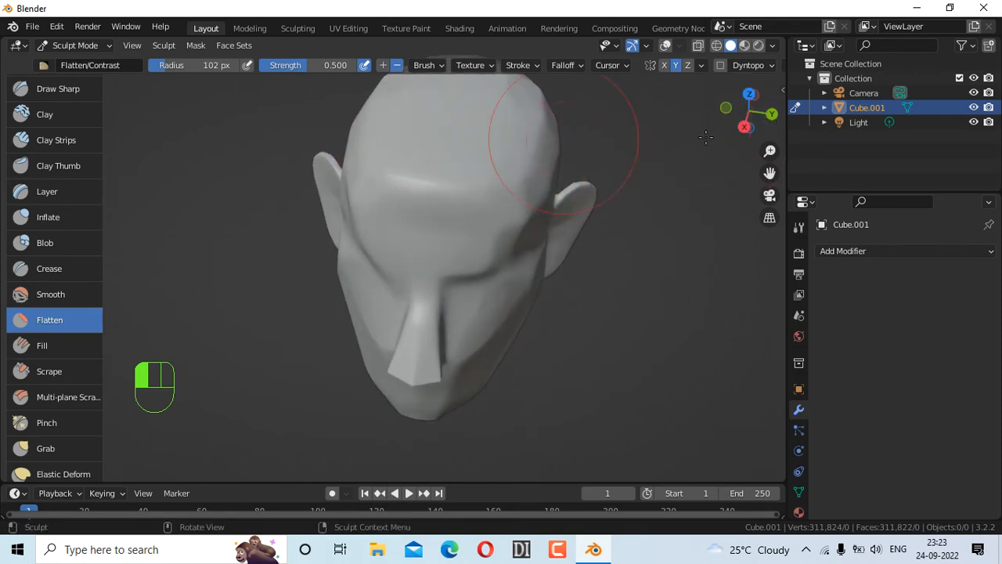
Step: Set the Flatten brush radius to 44 px and finally to 112 px for work on the side of the nose
click(744, 126)
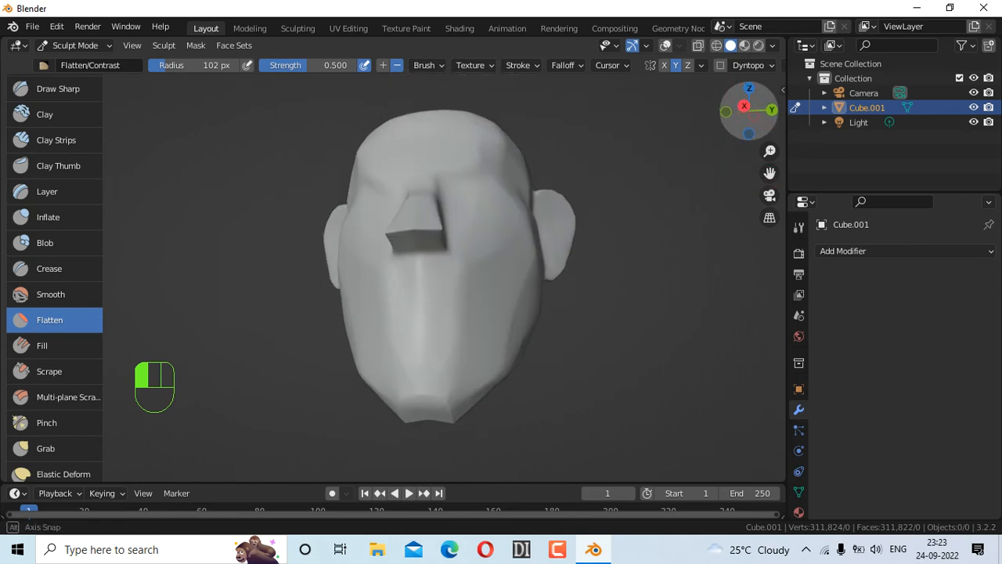
key(f)
click(590, 233)
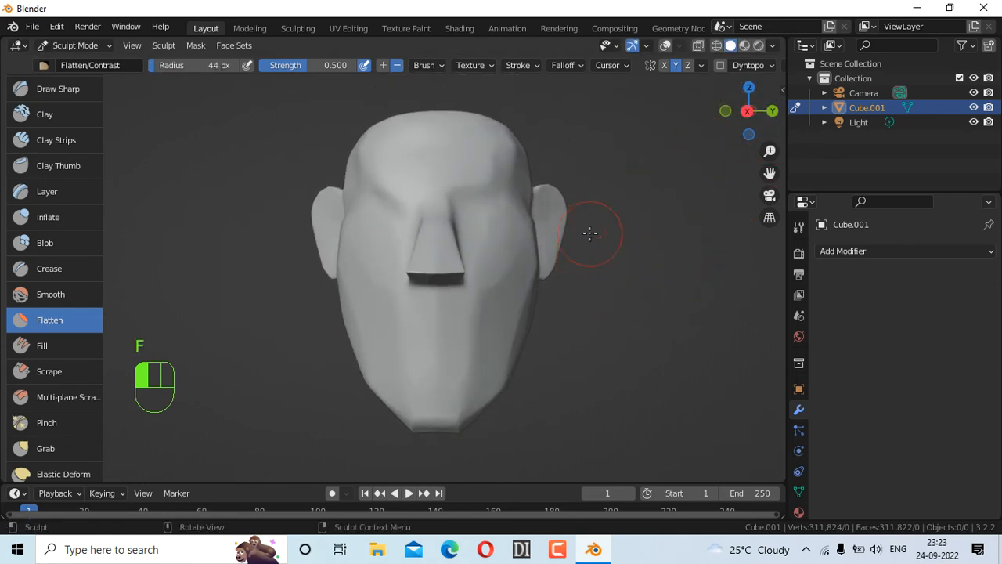
drag(770, 173, 747, 196)
scroll(617, 213, up, 6)
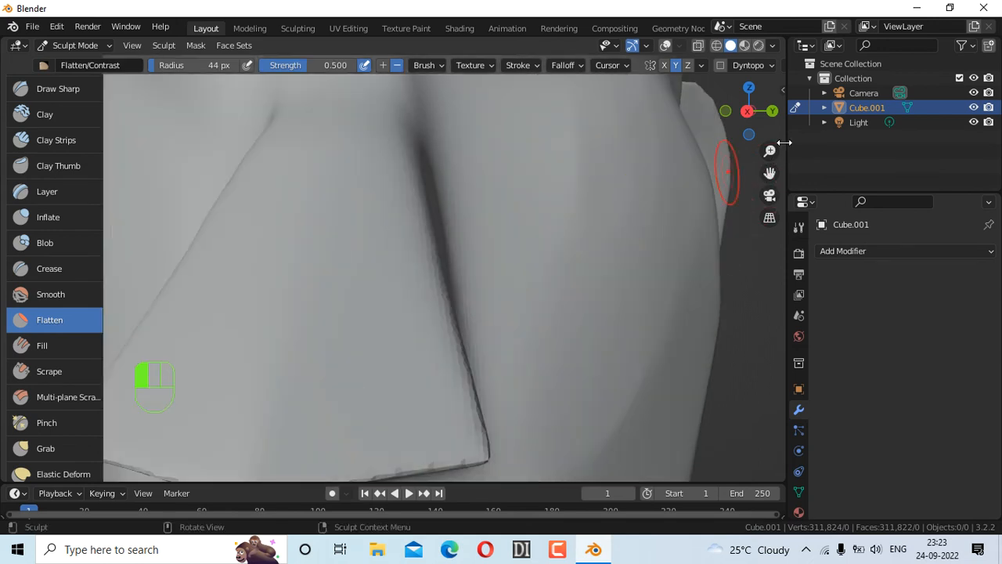
scroll(749, 114, down, 1)
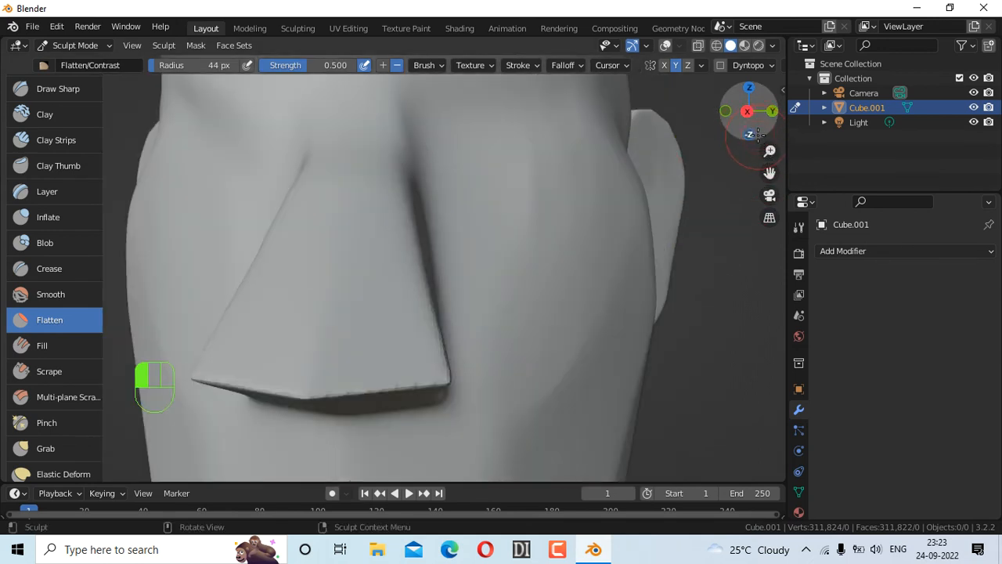
mouse_move(738, 133)
mouse_down()
mouse_move(708, 119)
mouse_move(209, 313)
mouse_move(277, 259)
mouse_move(251, 352)
mouse_move(323, 284)
mouse_up()
scroll(323, 283, down, 3)
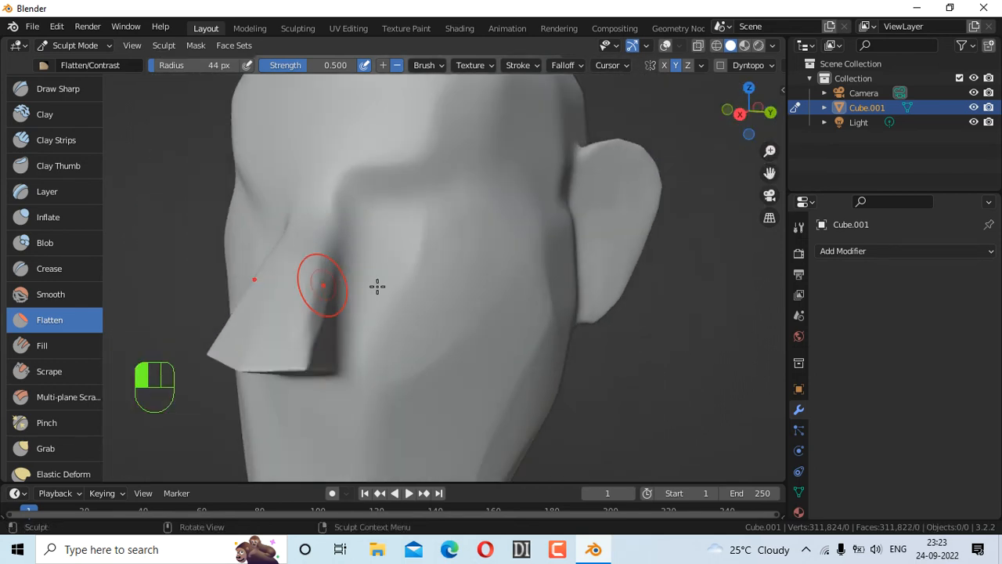
key(f)
click(350, 278)
Step: Try flattening the side of the nose and the inner eye area, and undo the strokes
mouse_move(350, 278)
mouse_down()
mouse_move(301, 337)
mouse_move(328, 239)
mouse_up()
mouse_move(330, 286)
mouse_down()
mouse_move(369, 230)
mouse_move(344, 288)
mouse_up()
drag(355, 224, 404, 235)
key(ctrl+z)
key(ctrl+z)
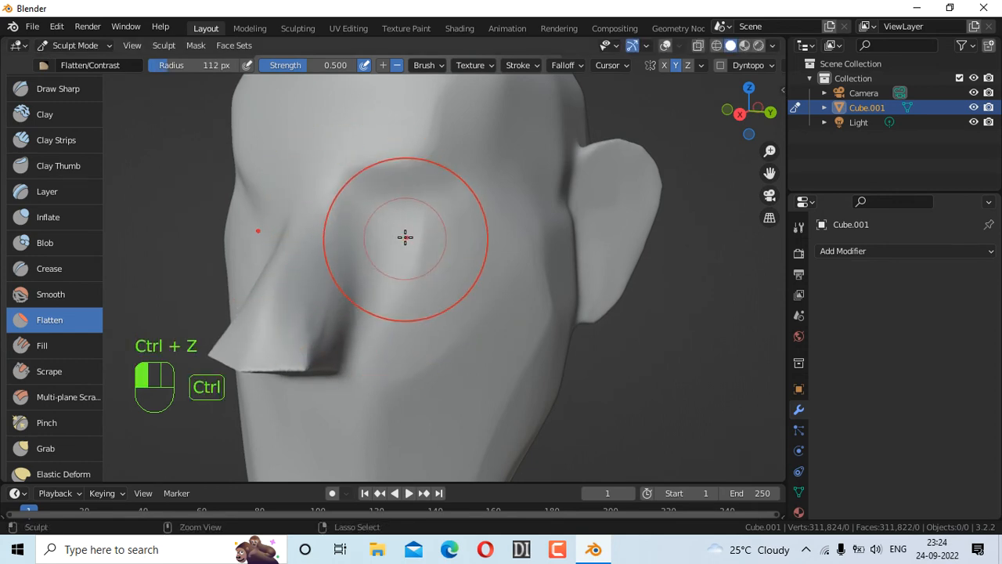
Step: Flatten the side of the nose from its lower edge up to the bridge, blending it toward the cheek
scroll(333, 270, up, 1)
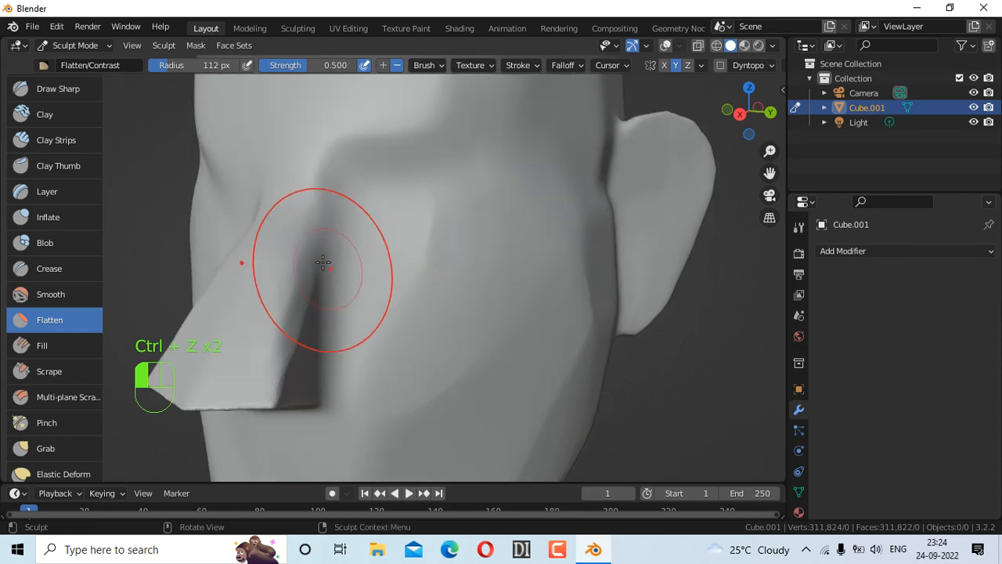
mouse_move(297, 290)
mouse_down()
mouse_move(284, 358)
mouse_move(307, 249)
mouse_up()
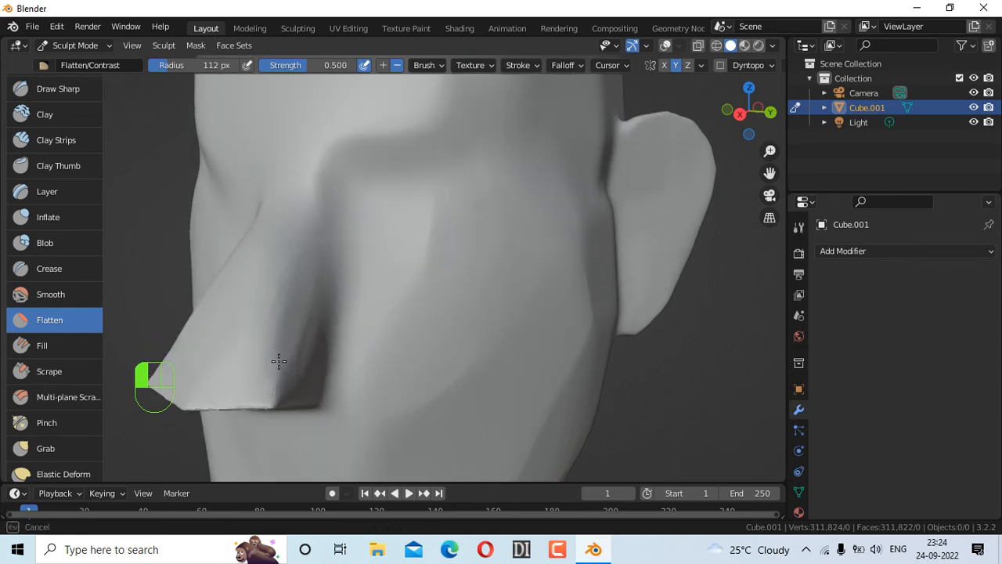
drag(279, 360, 297, 176)
drag(300, 262, 305, 254)
scroll(410, 162, down, 2)
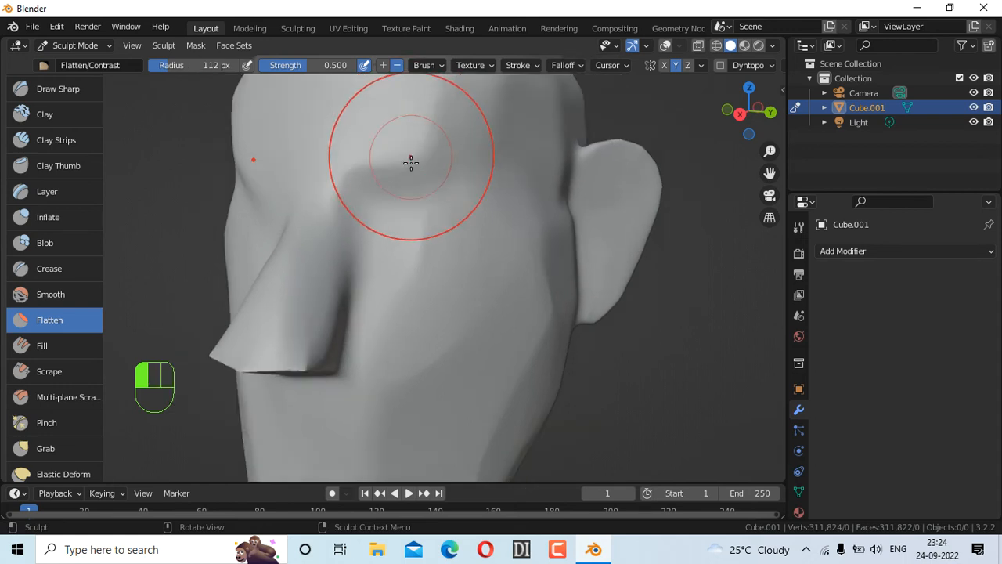
Step: Flatten the inner eye area and the crease beside the nose with the Flatten brush at 35 px radius
key(f)
click(407, 213)
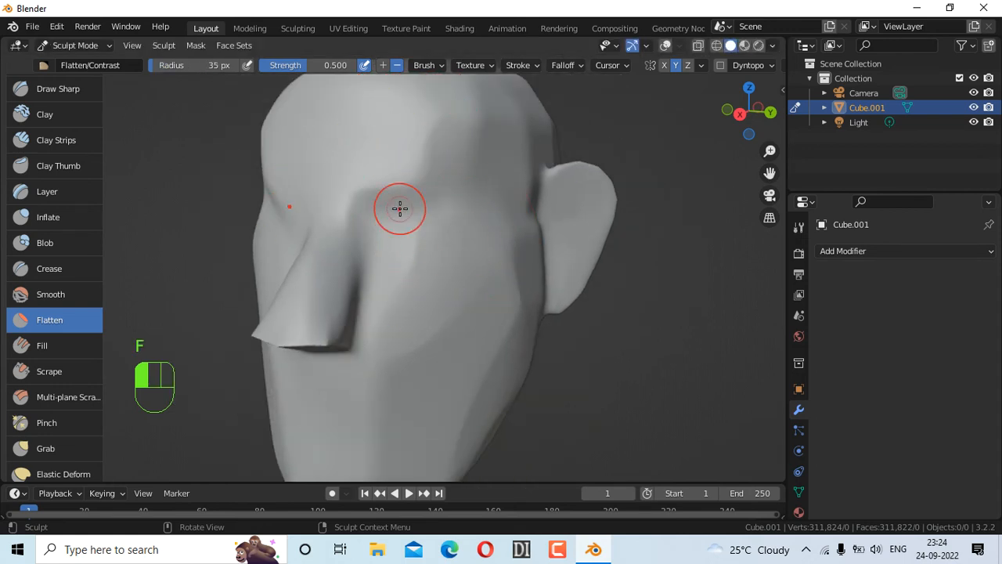
drag(364, 242, 349, 315)
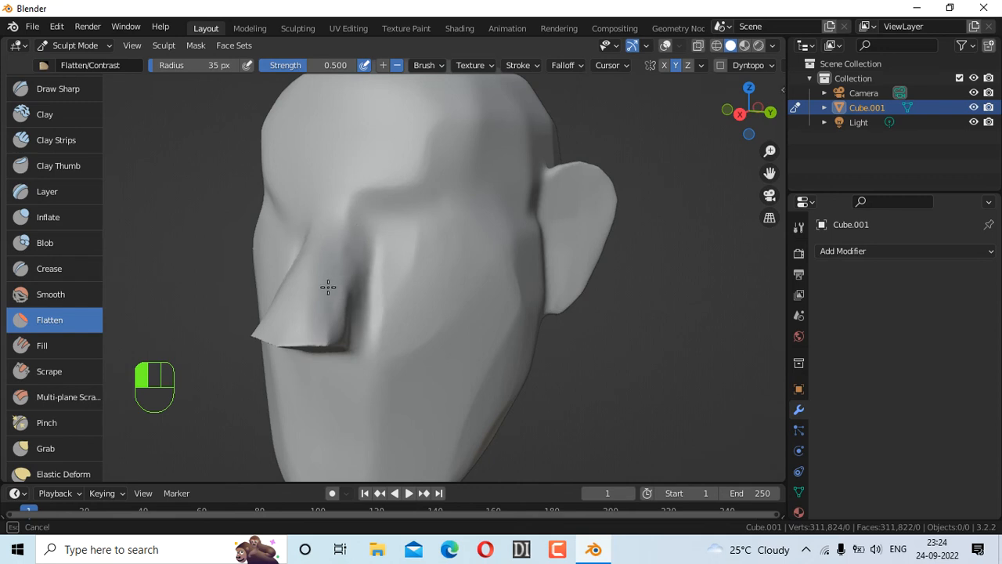
drag(328, 286, 332, 291)
scroll(353, 213, down, 2)
scroll(447, 201, up, 5)
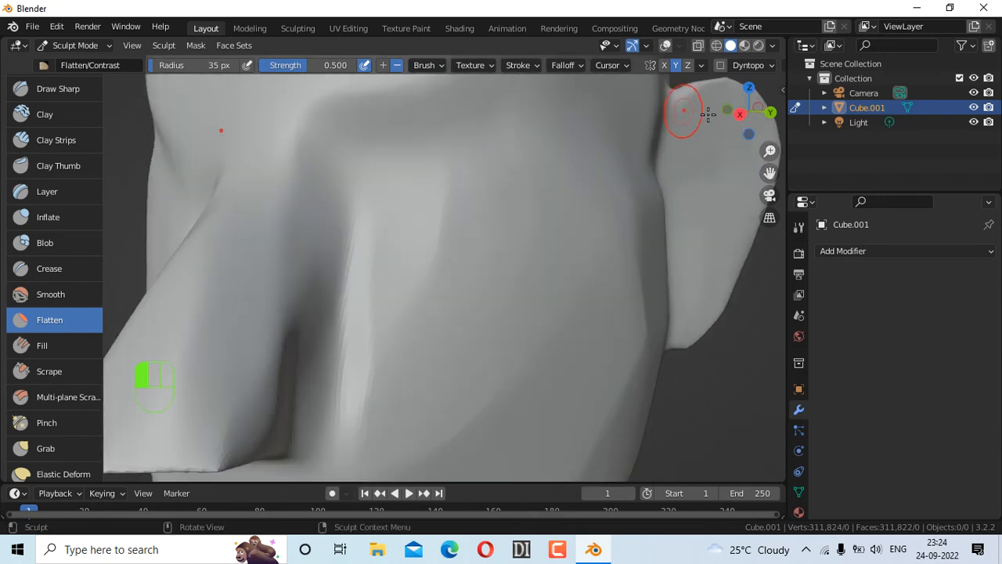
Step: Flatten the lower front edge of the nose and the lower side of the nostril
drag(759, 122, 600, 182)
mouse_move(313, 178)
mouse_down()
mouse_move(391, 170)
mouse_move(512, 179)
mouse_up()
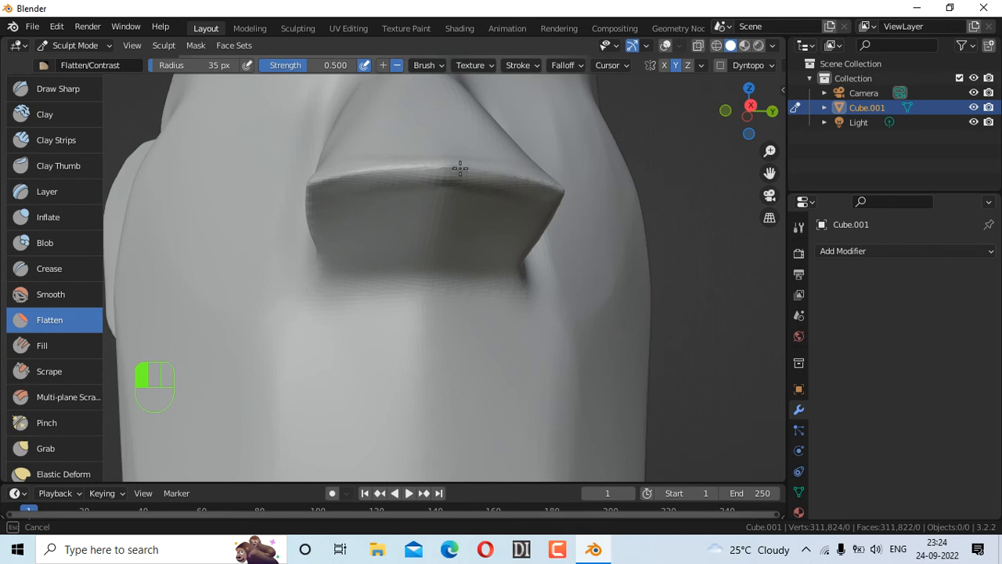
mouse_move(368, 194)
mouse_down()
mouse_move(303, 168)
mouse_move(662, 139)
mouse_up()
drag(754, 117, 775, 141)
drag(670, 280, 626, 293)
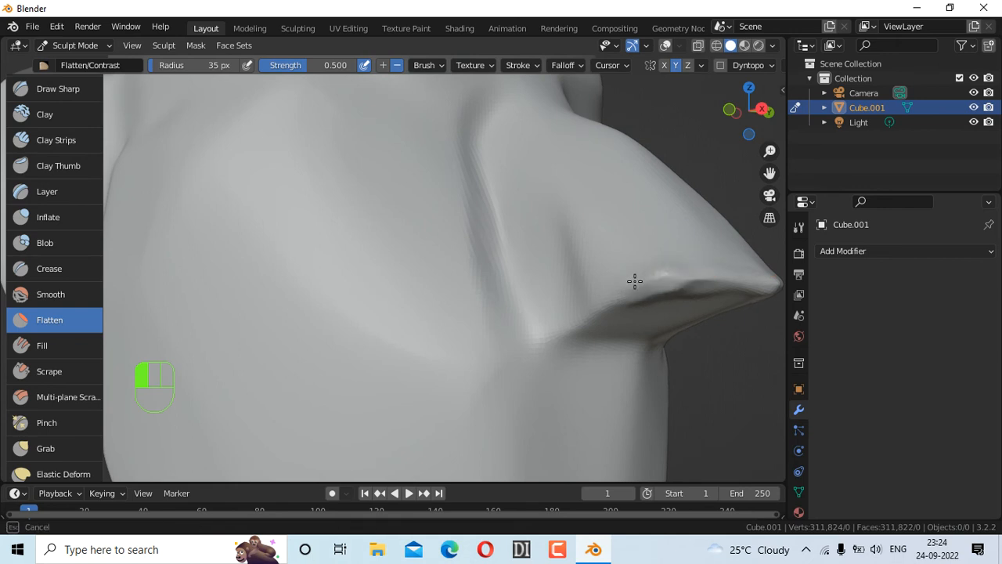
drag(752, 109, 775, 125)
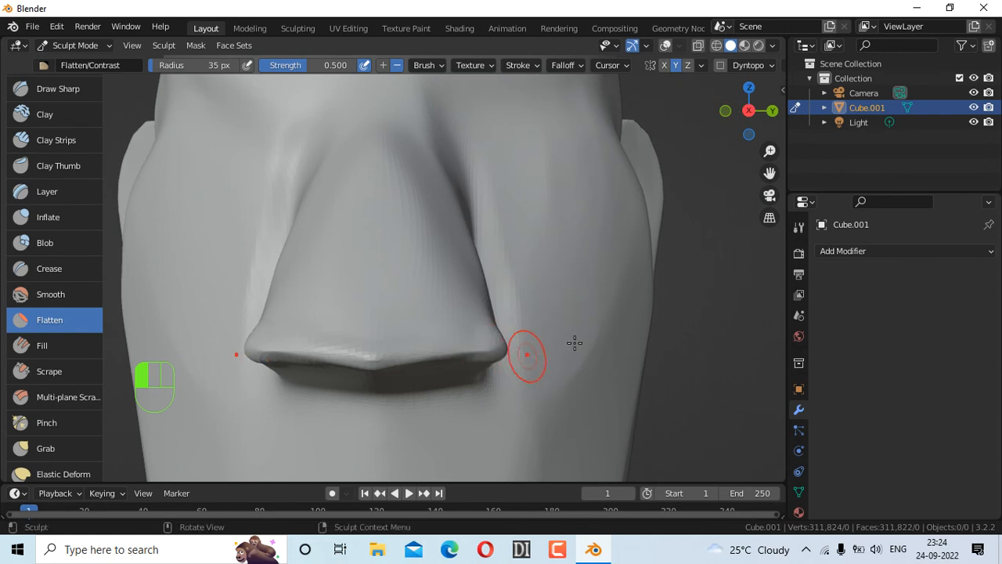
Step: Increase the Flatten brush radius to 88 px and soften the lower outer corner of the nose
key(f)
click(616, 363)
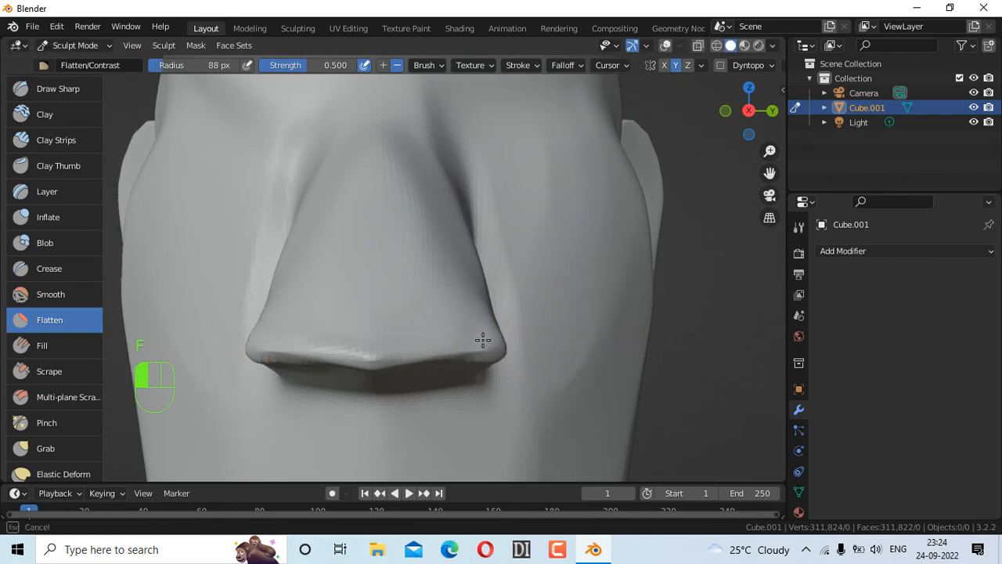
drag(766, 127, 771, 110)
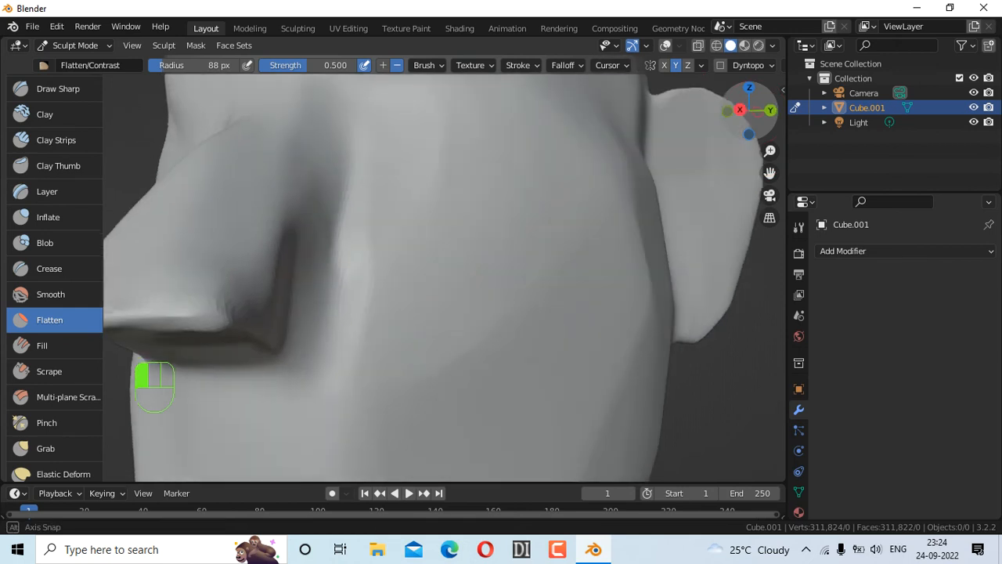
mouse_move(195, 298)
mouse_down()
mouse_move(189, 320)
mouse_move(257, 296)
mouse_move(141, 366)
mouse_up()
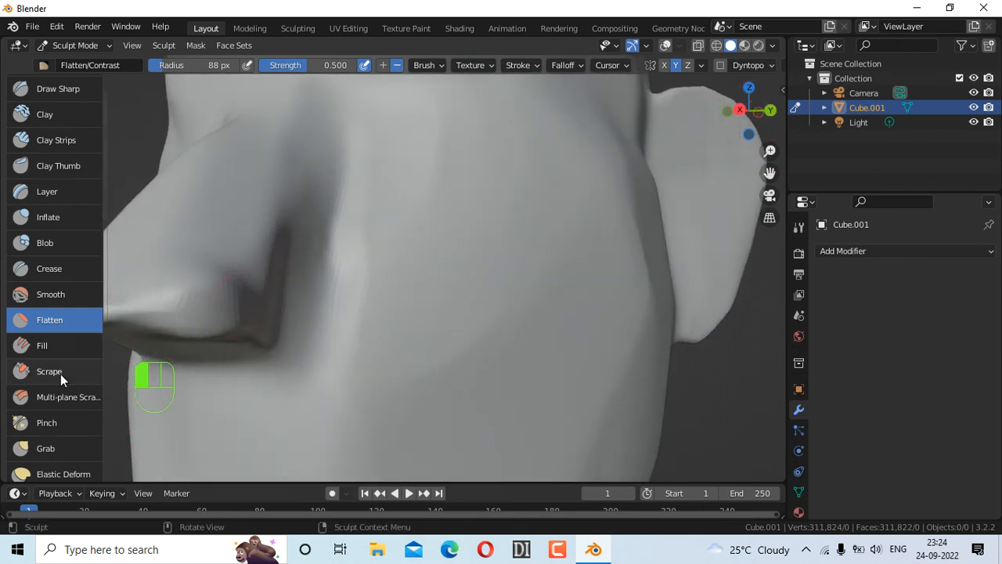
Step: Scrape both sides of the nostril area with the Scrape brush at 88 px radius and 0.700 strength
click(60, 374)
drag(174, 308, 213, 317)
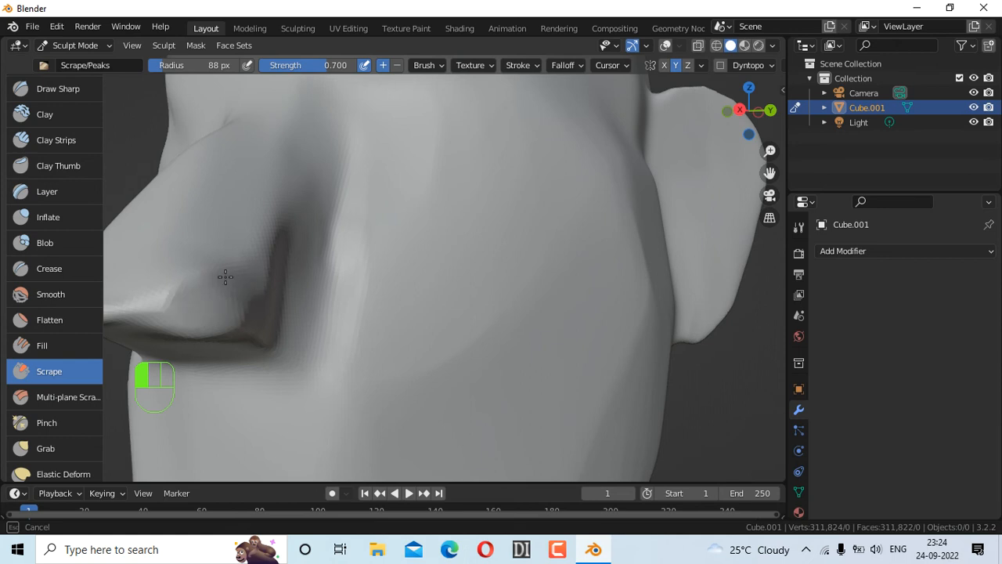
mouse_move(231, 304)
mouse_down()
mouse_move(211, 308)
mouse_move(195, 343)
mouse_move(232, 338)
mouse_up()
drag(734, 123, 830, 126)
drag(675, 299, 653, 328)
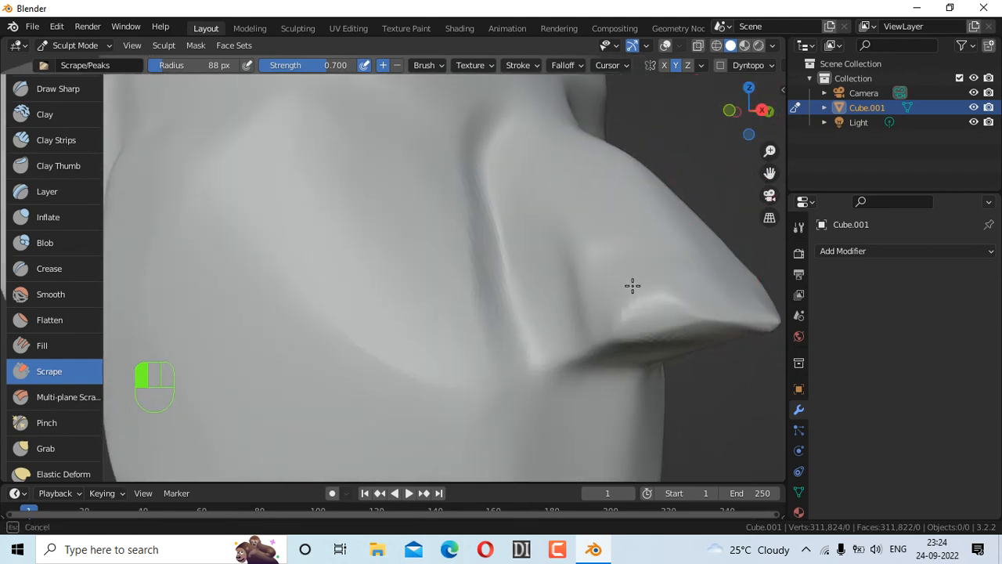
drag(679, 279, 678, 282)
Step: Scrape the side of the nose from the bridge down toward the tip
drag(753, 110, 266, 220)
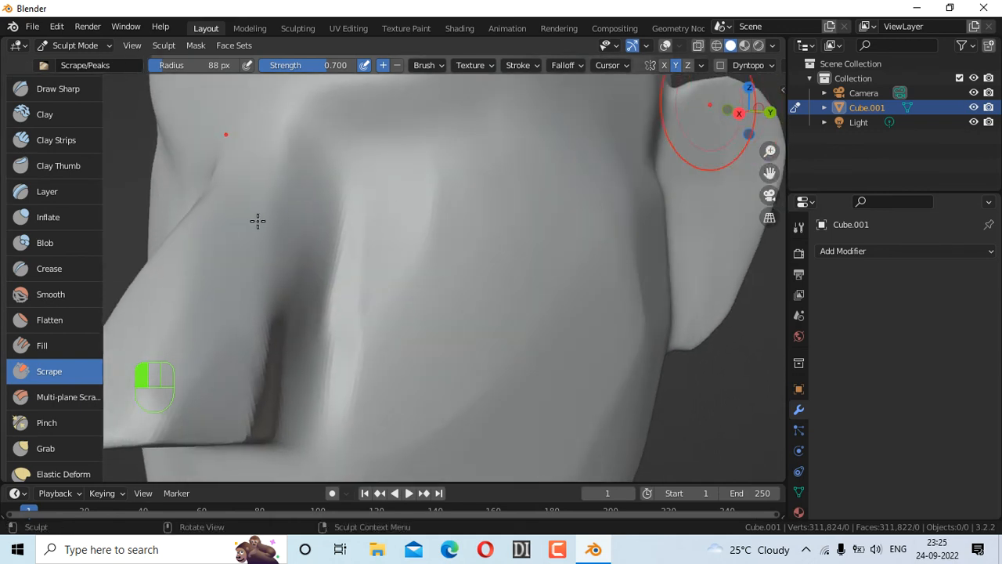
drag(203, 215, 202, 229)
drag(184, 275, 180, 292)
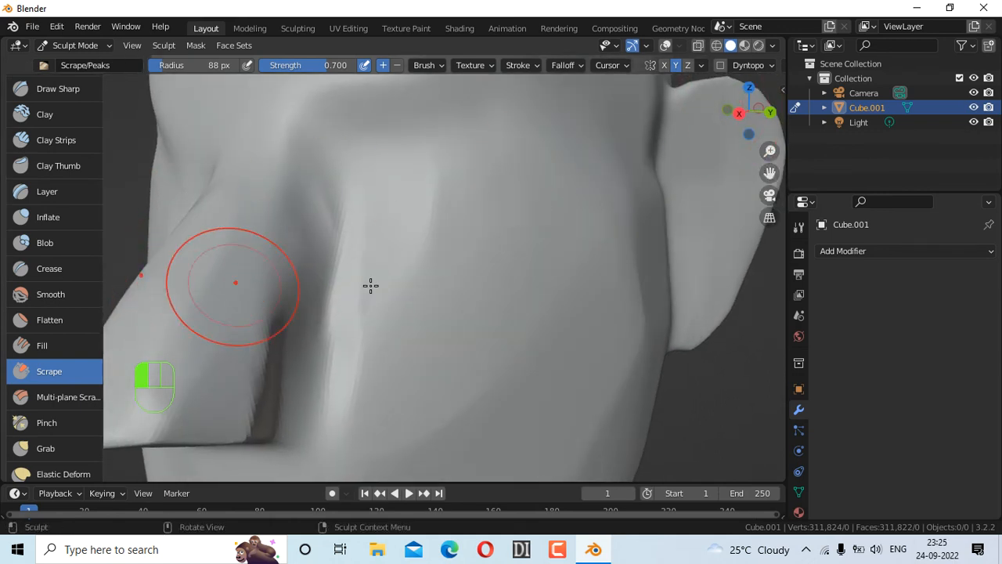
Step: Scrape the cheek between the nose and the ear down toward the jaw
scroll(344, 288, down, 3)
scroll(485, 339, down, 1)
drag(445, 303, 433, 278)
drag(413, 325, 399, 344)
Step: Scrape the side of the face in front of the ear and along the lower cheek to even out its facets
drag(739, 108, 772, 111)
drag(353, 259, 316, 237)
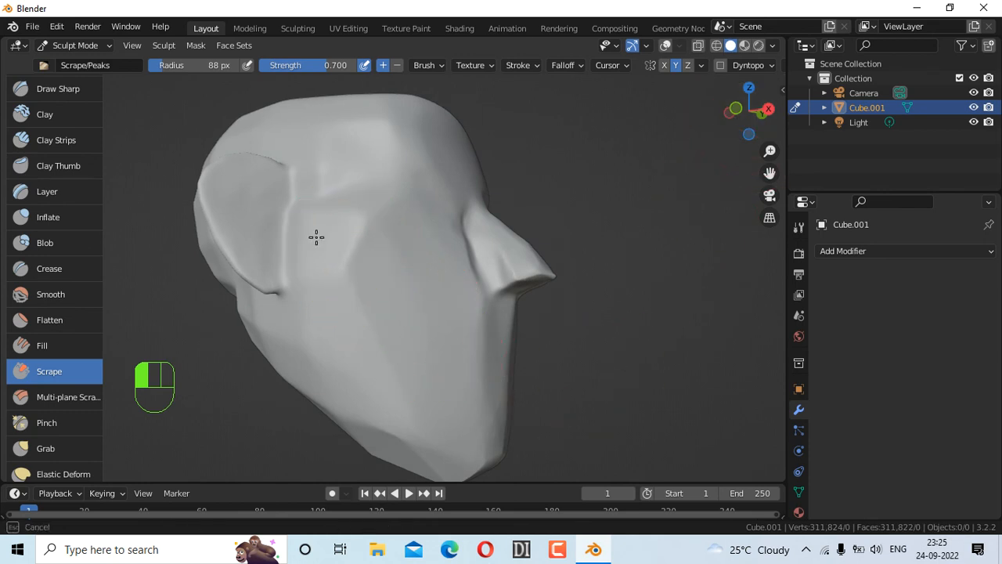
drag(334, 314, 354, 285)
drag(728, 112, 775, 116)
drag(404, 278, 356, 321)
drag(425, 334, 438, 325)
Step: Set the Scrape brush radius to 133 px and even out the facets on the underside of the head
drag(749, 110, 756, 180)
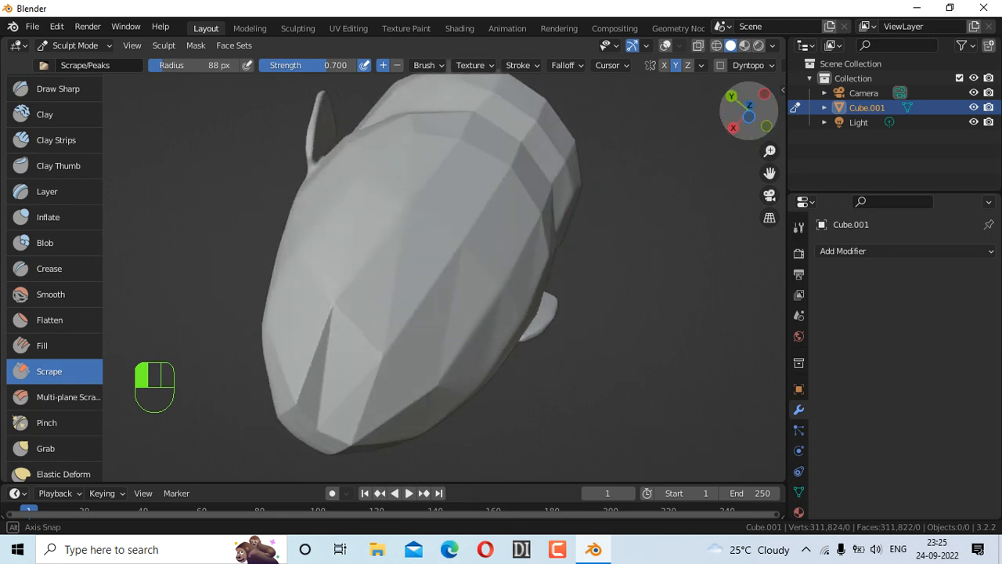
key(f)
click(463, 230)
mouse_move(463, 230)
mouse_down()
mouse_move(441, 227)
mouse_move(463, 202)
mouse_up()
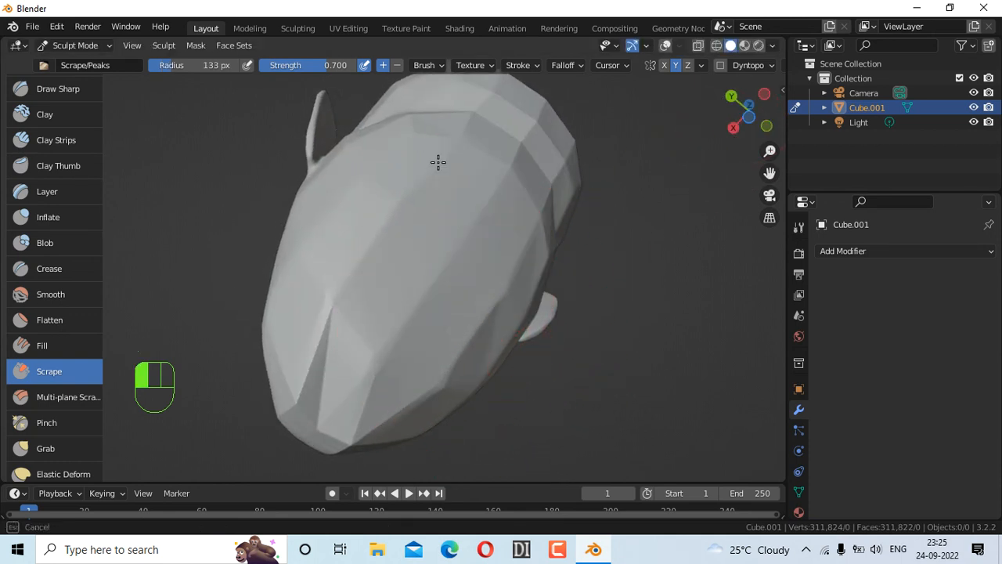
drag(352, 266, 376, 265)
mouse_move(513, 188)
mouse_down()
mouse_move(441, 239)
mouse_move(302, 425)
mouse_move(335, 417)
mouse_move(286, 347)
mouse_move(475, 239)
mouse_move(459, 284)
mouse_up()
Step: Scrape the outer corners of the nose's base where they meet the cheeks
mouse_move(655, 161)
middle_down()
mouse_move(595, 192)
mouse_move(576, 184)
mouse_move(446, 208)
mouse_move(402, 251)
middle_up()
scroll(403, 251, up, 4)
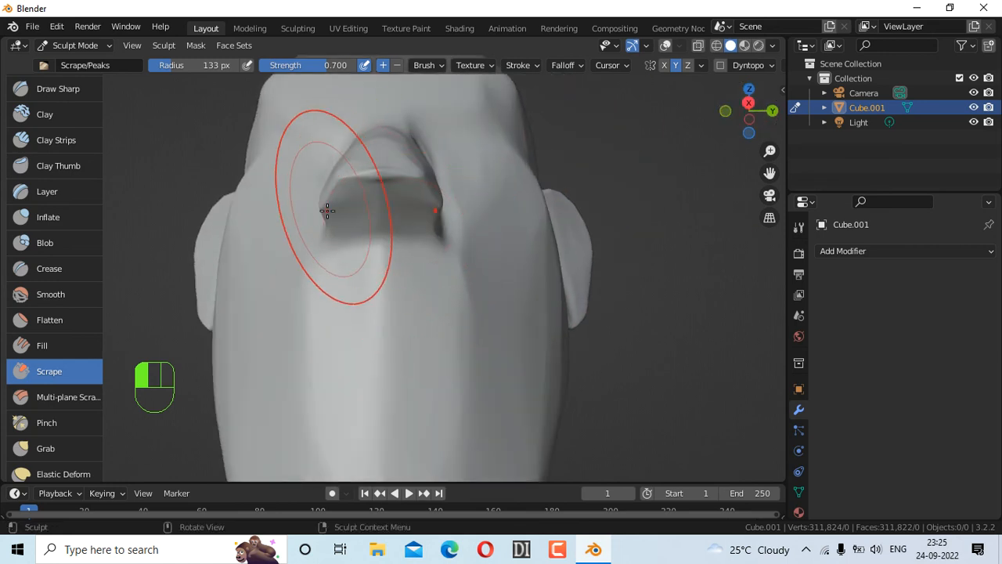
mouse_move(487, 190)
mouse_down()
mouse_move(425, 212)
mouse_move(452, 188)
mouse_up()
drag(732, 116, 587, 127)
scroll(392, 227, up, 4)
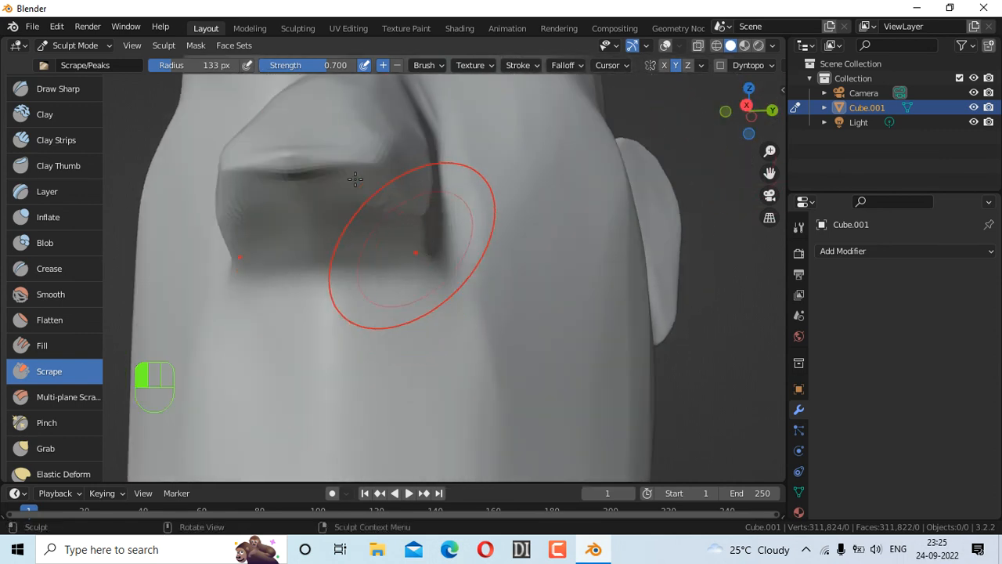
Step: Round the nose tip, its lower edge and the nostril sides with the Scrape brush at 56 px radius
key(f)
click(315, 162)
mouse_move(264, 161)
mouse_down()
mouse_move(321, 158)
mouse_move(347, 172)
mouse_move(302, 184)
mouse_up()
mouse_move(408, 201)
mouse_down()
mouse_move(378, 152)
mouse_move(289, 131)
mouse_move(406, 145)
mouse_up()
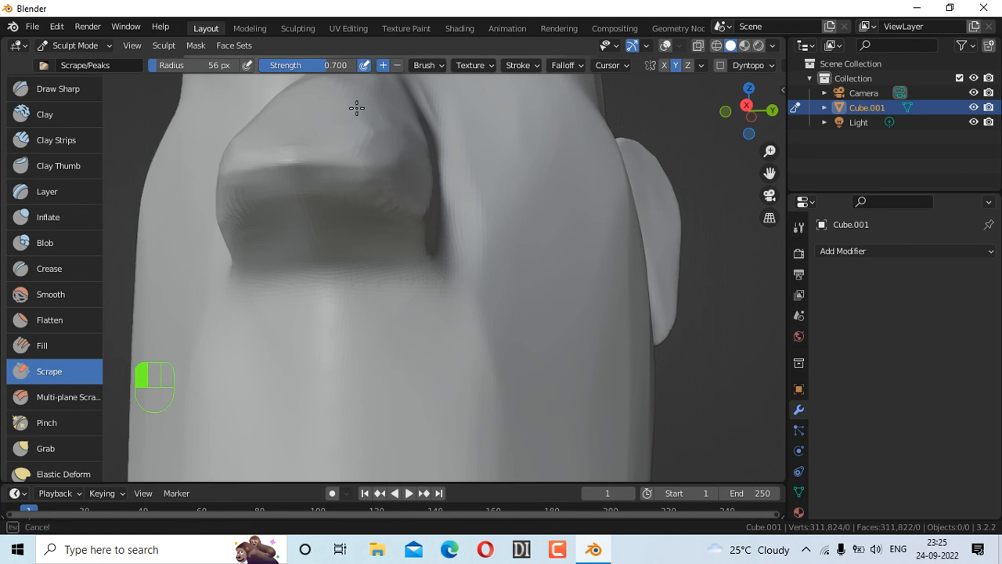
drag(356, 124, 370, 121)
click(746, 105)
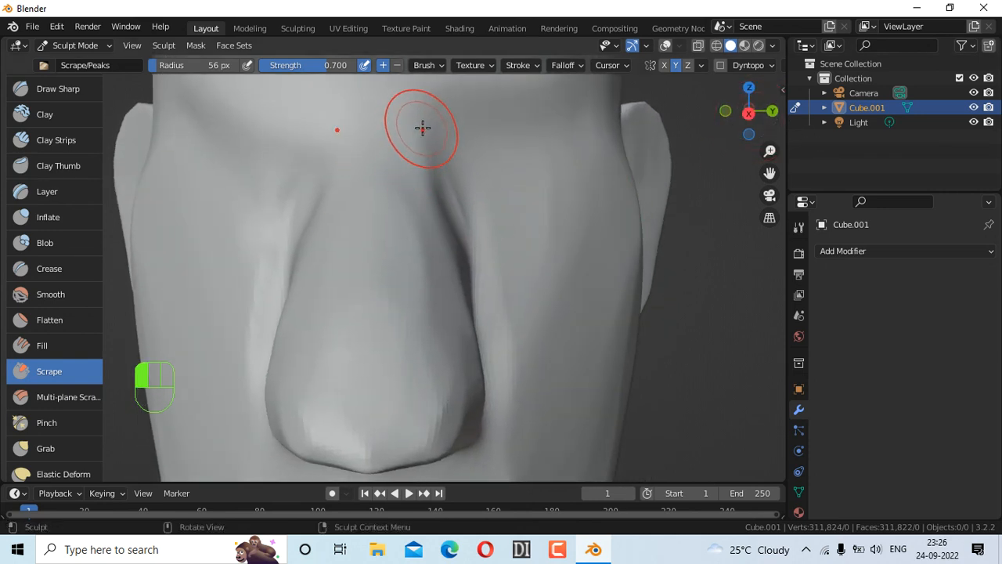
Step: Scrape the eye area under the brow to form shallow sockets on both sides of the face
mouse_move(222, 135)
mouse_down()
mouse_move(214, 159)
mouse_move(208, 145)
mouse_up()
scroll(571, 217, down, 5)
scroll(568, 217, down, 1)
scroll(572, 219, up, 2)
scroll(647, 212, down, 2)
scroll(611, 227, up, 2)
drag(749, 111, 773, 115)
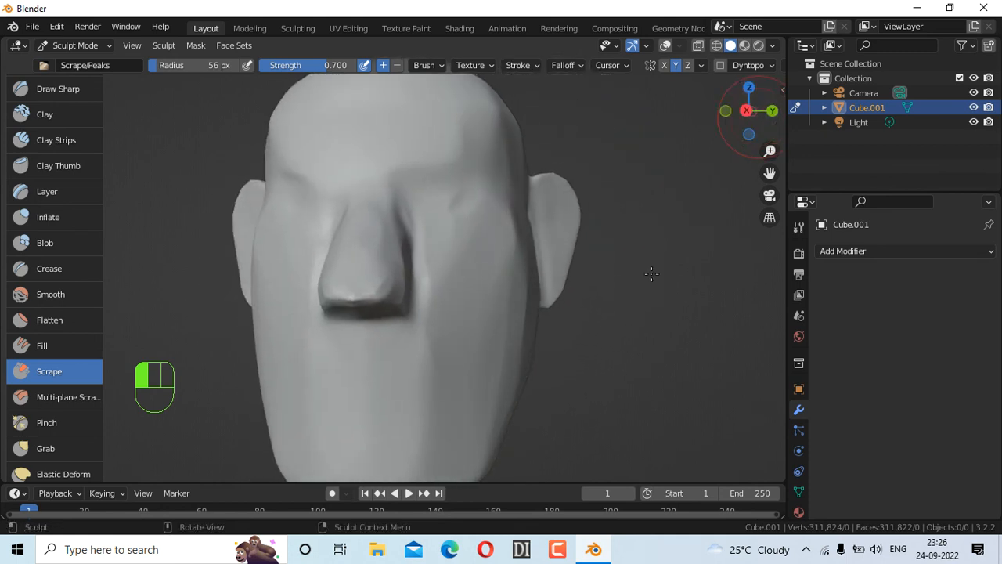
scroll(619, 299, down, 2)
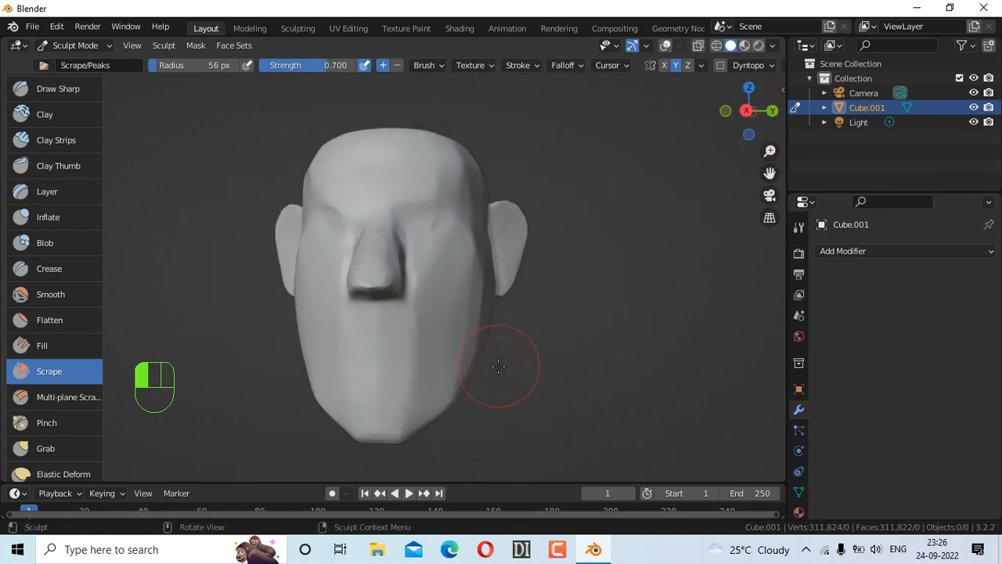
Step: Set the Scrape brush radius to 95 px and round the jawline and lower cheeks
key(f)
click(489, 364)
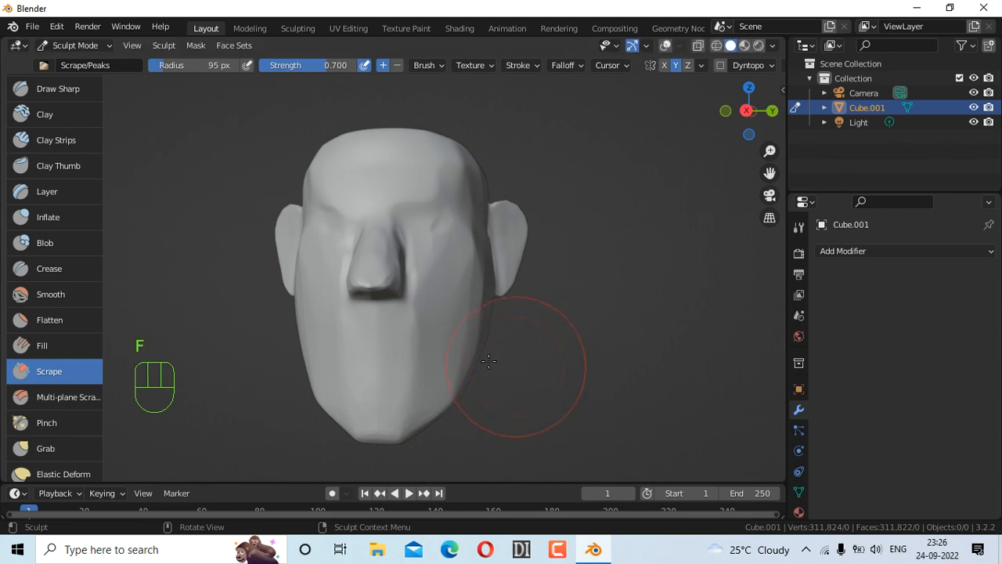
mouse_move(485, 397)
mouse_down()
mouse_move(452, 405)
mouse_move(462, 379)
mouse_move(432, 394)
mouse_move(464, 354)
mouse_move(443, 390)
mouse_up()
mouse_move(482, 348)
mouse_down()
mouse_move(452, 352)
mouse_move(432, 386)
mouse_move(425, 357)
mouse_move(459, 331)
mouse_up()
scroll(459, 331, down, 1)
Step: Increase the Scrape brush radius to 137 px and smooth the cheeks down to the jaw
key(f)
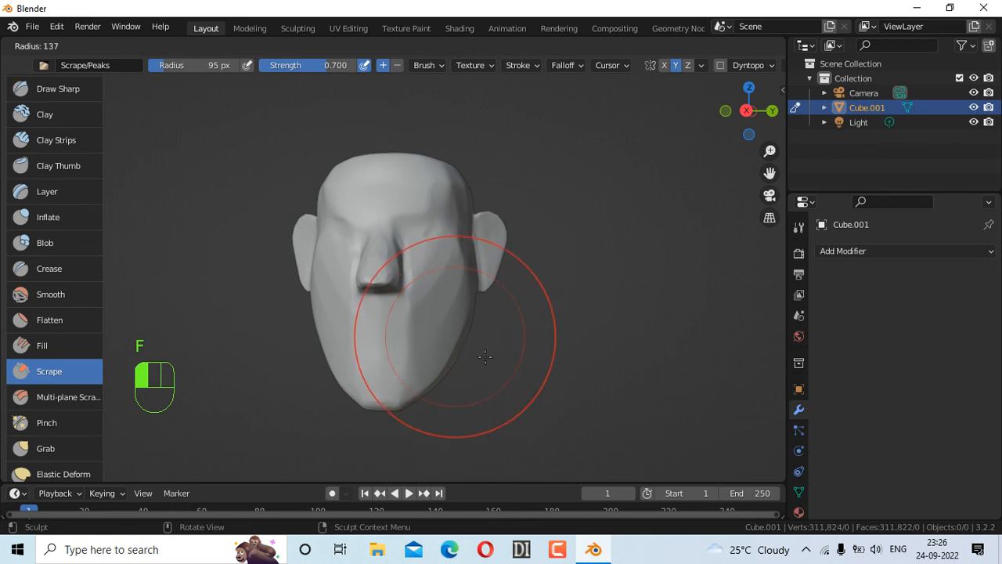
click(447, 295)
drag(447, 296, 442, 290)
drag(428, 354, 454, 336)
drag(750, 111, 732, 145)
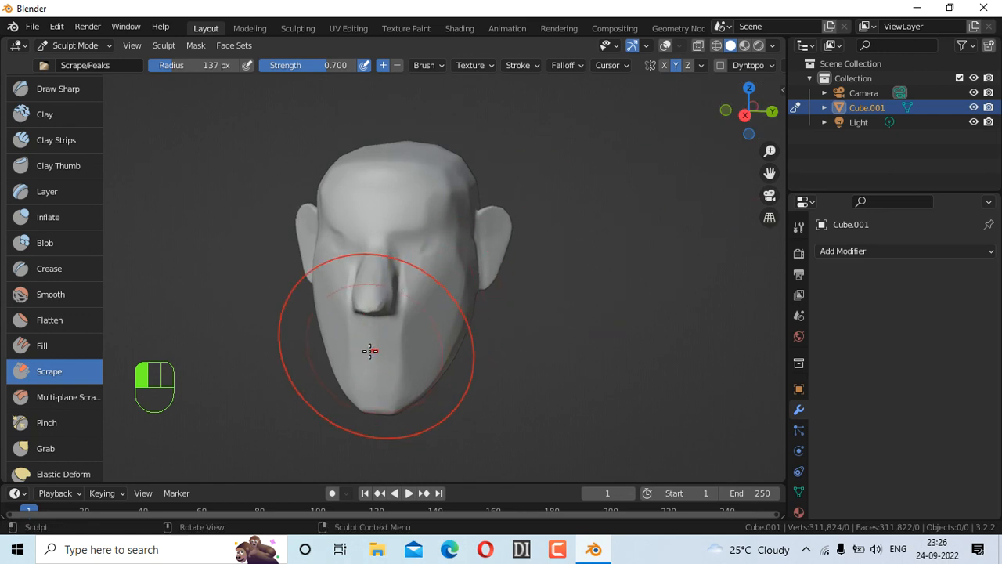
Step: Try scraping the mouth area below the nose, and undo the last three actions
drag(365, 353, 374, 354)
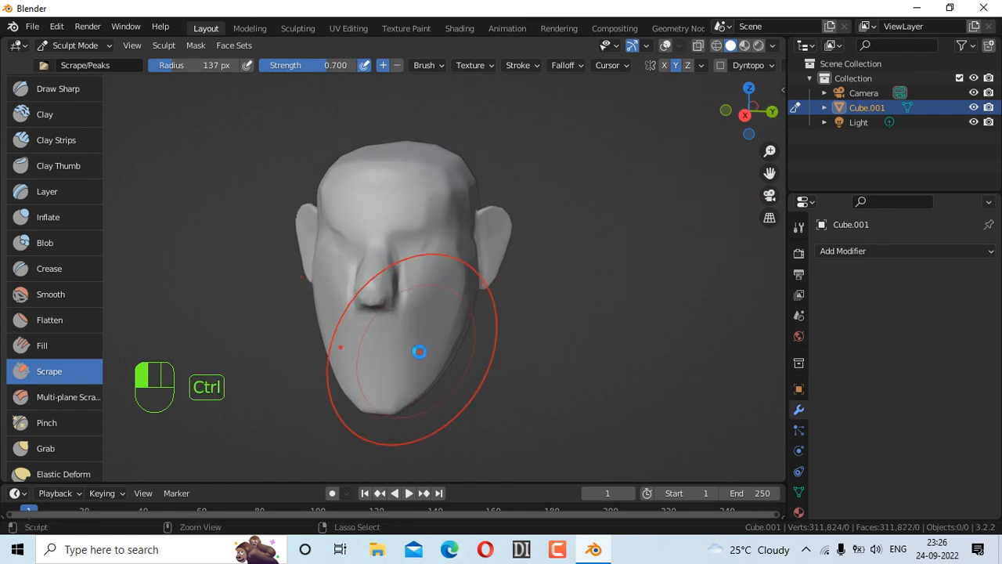
key(ctrl+z)
key(ctrl+z)
key(ctrl+z)
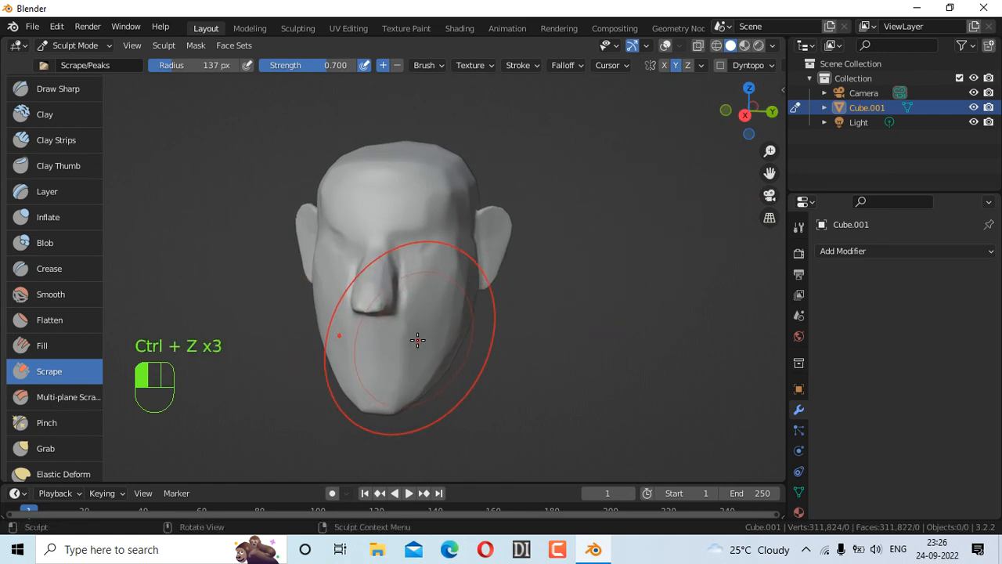
Step: Reduce the Scrape brush radius to 46 px and smooth the cheeks and the mouth area below the nose
key(f)
click(352, 309)
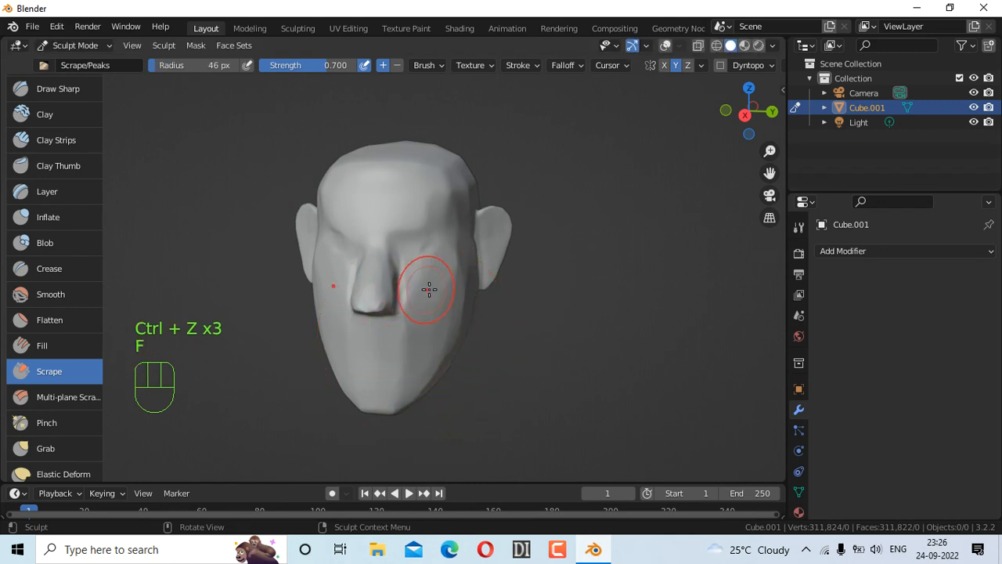
drag(443, 290, 448, 303)
mouse_move(425, 353)
mouse_down()
mouse_move(410, 351)
mouse_move(415, 360)
mouse_up()
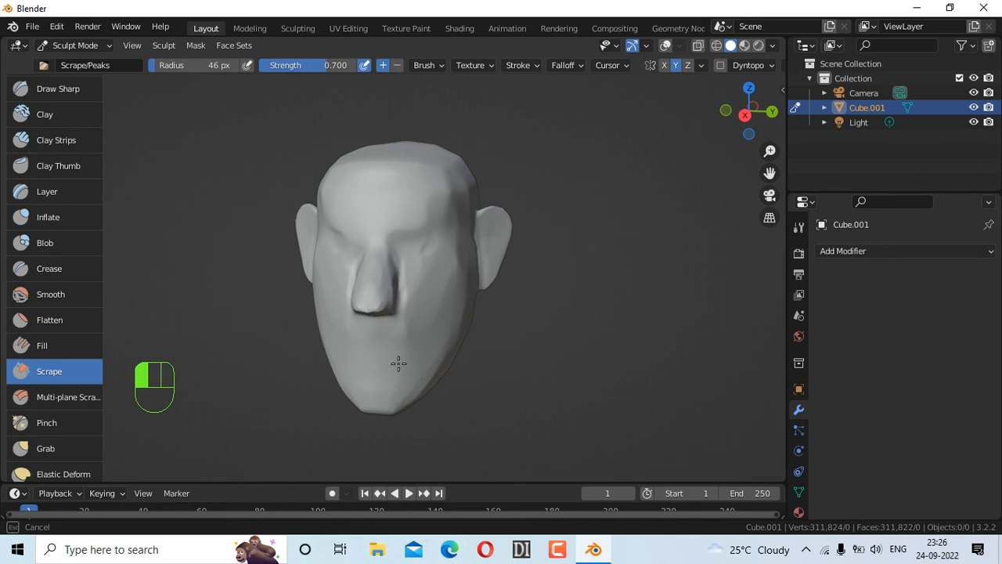
drag(404, 355, 413, 354)
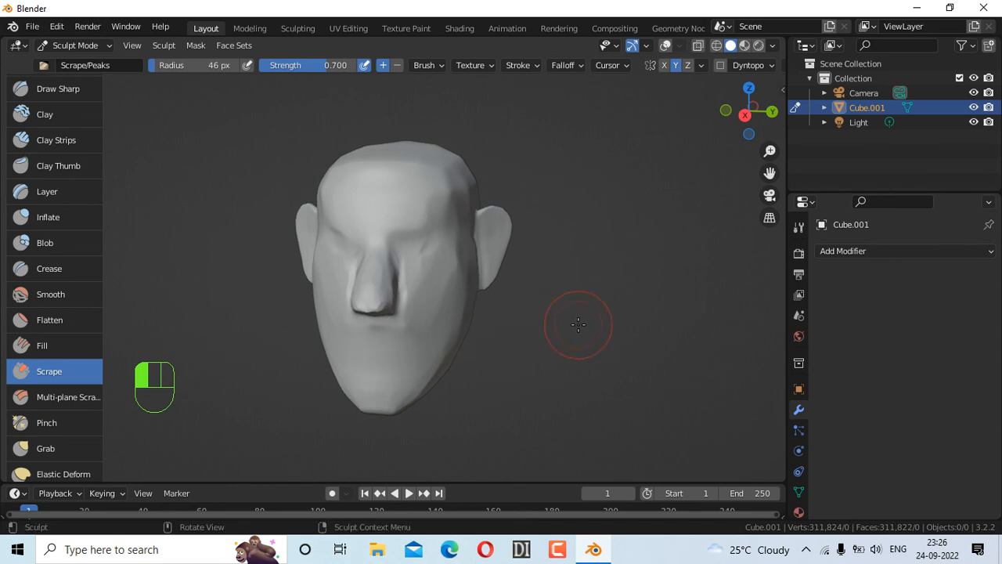